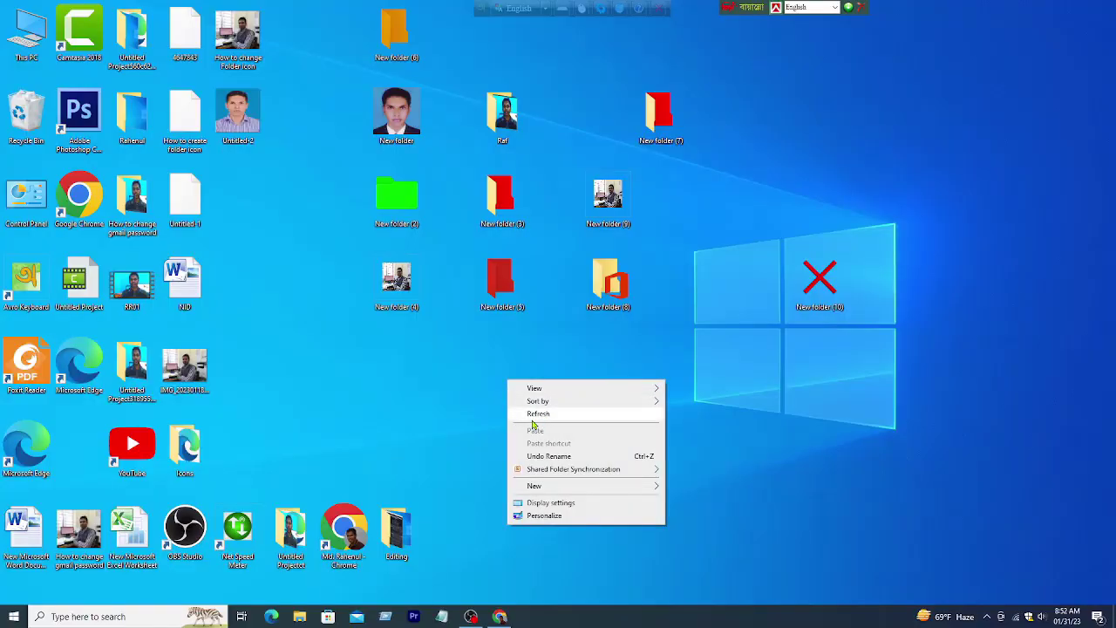
click(533, 421)
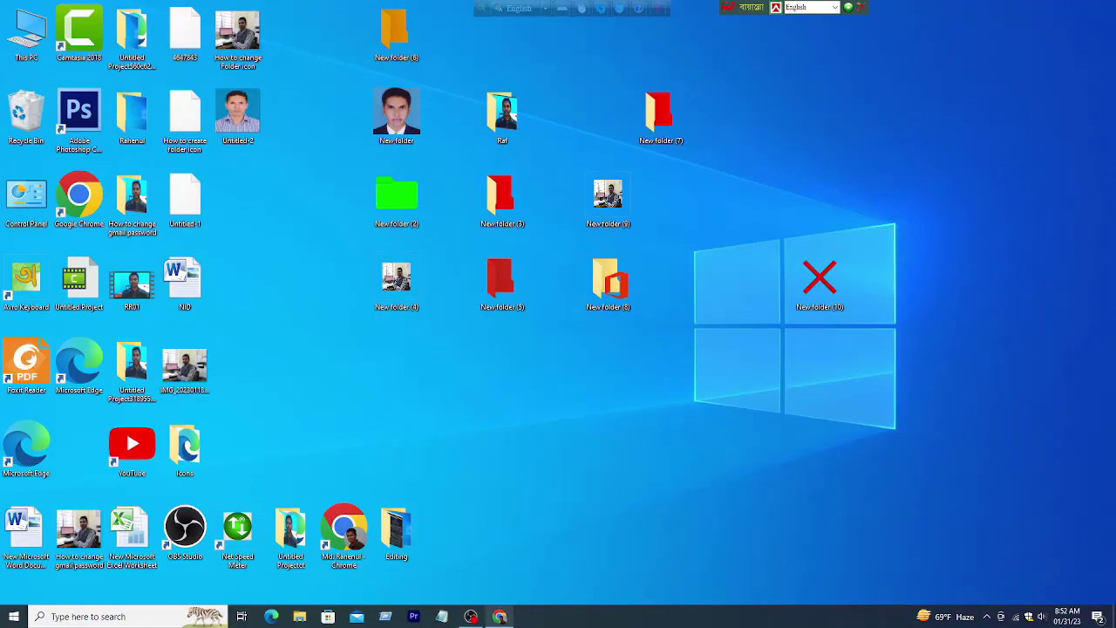
mouse_move(499, 616)
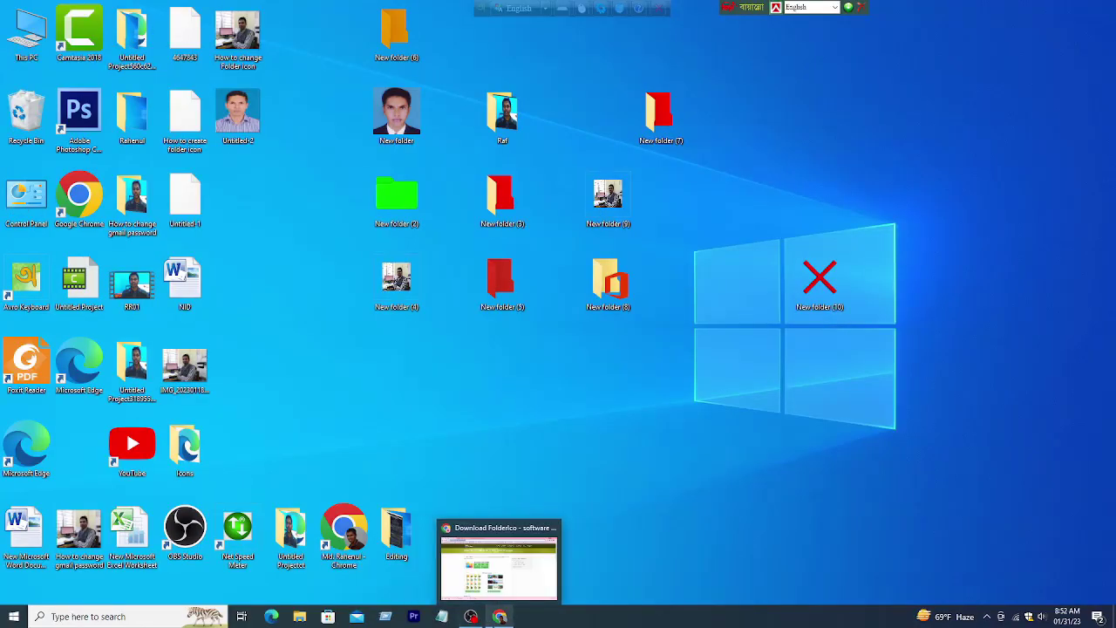
click(502, 613)
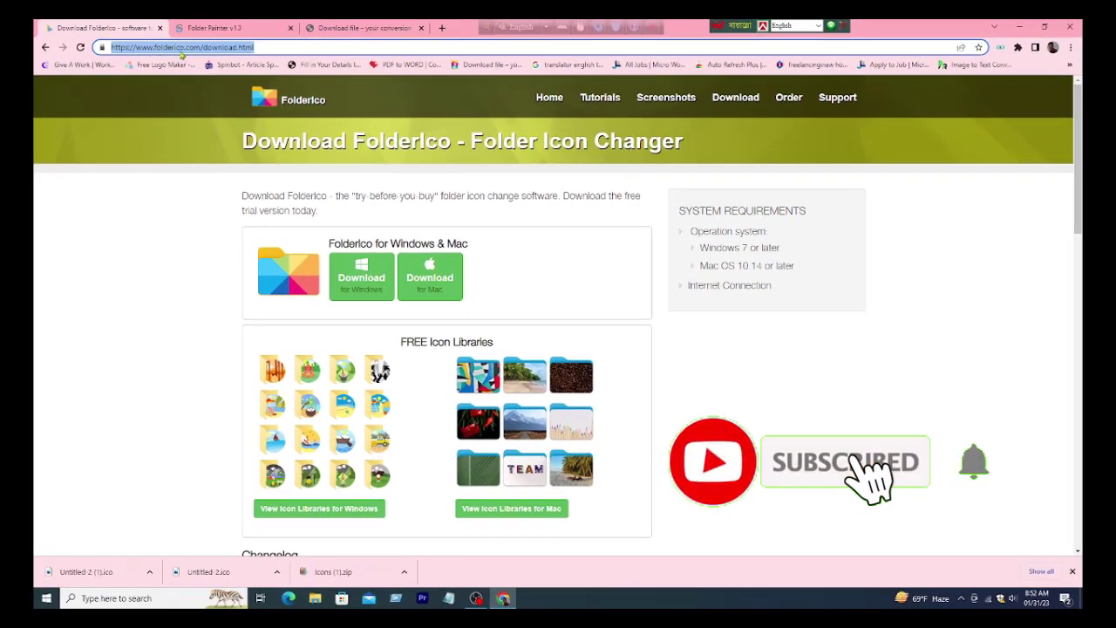
click(192, 96)
drag(201, 48, 135, 48)
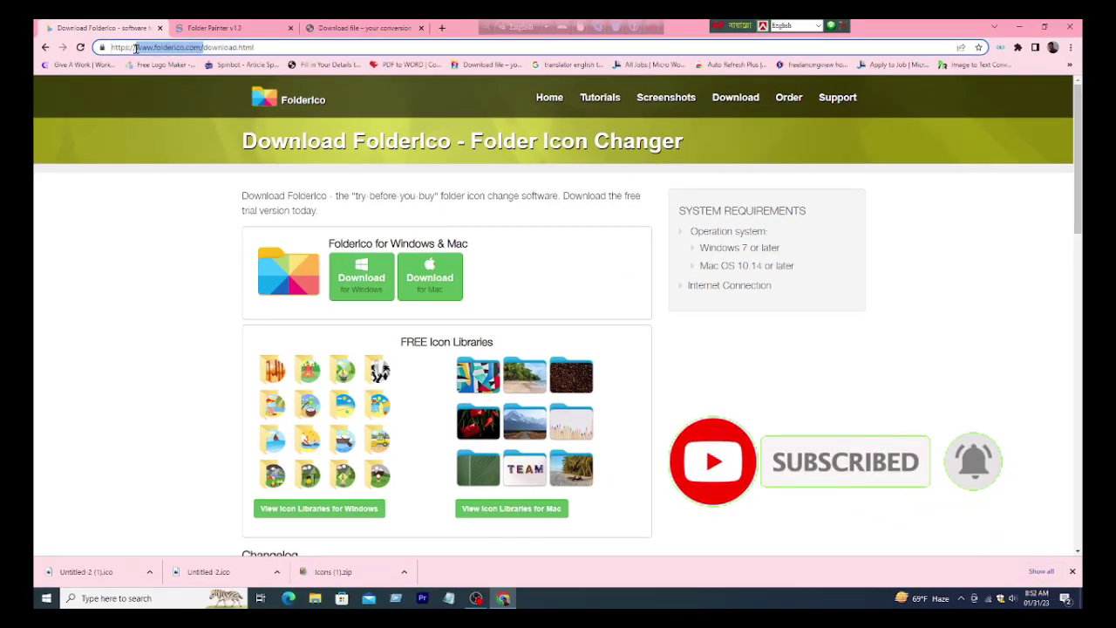
drag(254, 48, 94, 51)
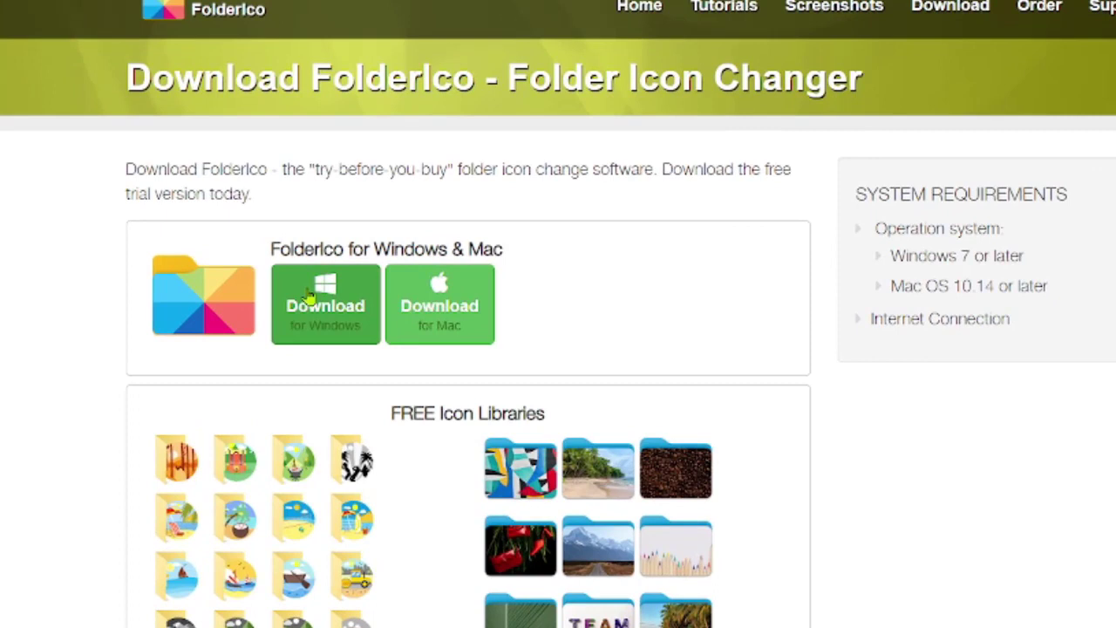
click(323, 342)
click(323, 301)
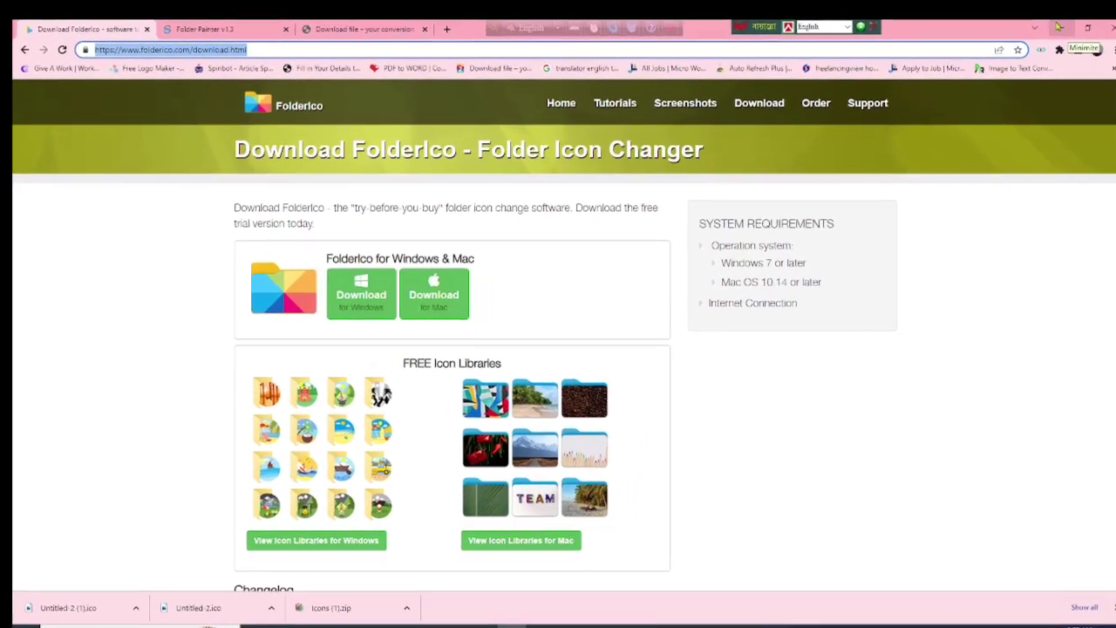
Run FolderIcoSetup from the Downloads folder in File Explorer as administrator.
click(1044, 22)
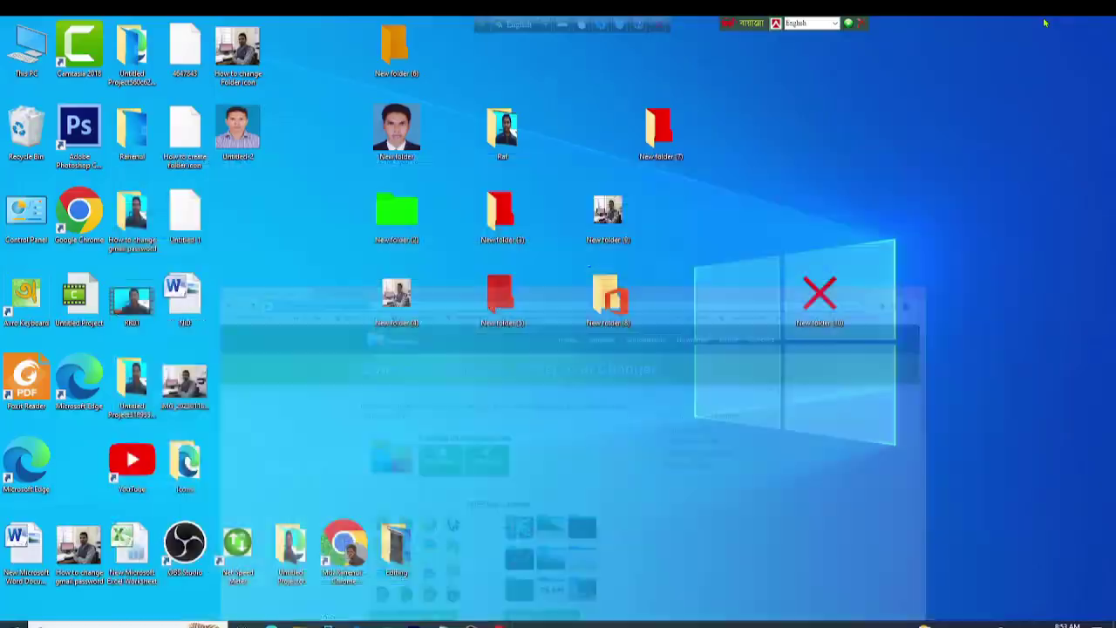
double_click(28, 45)
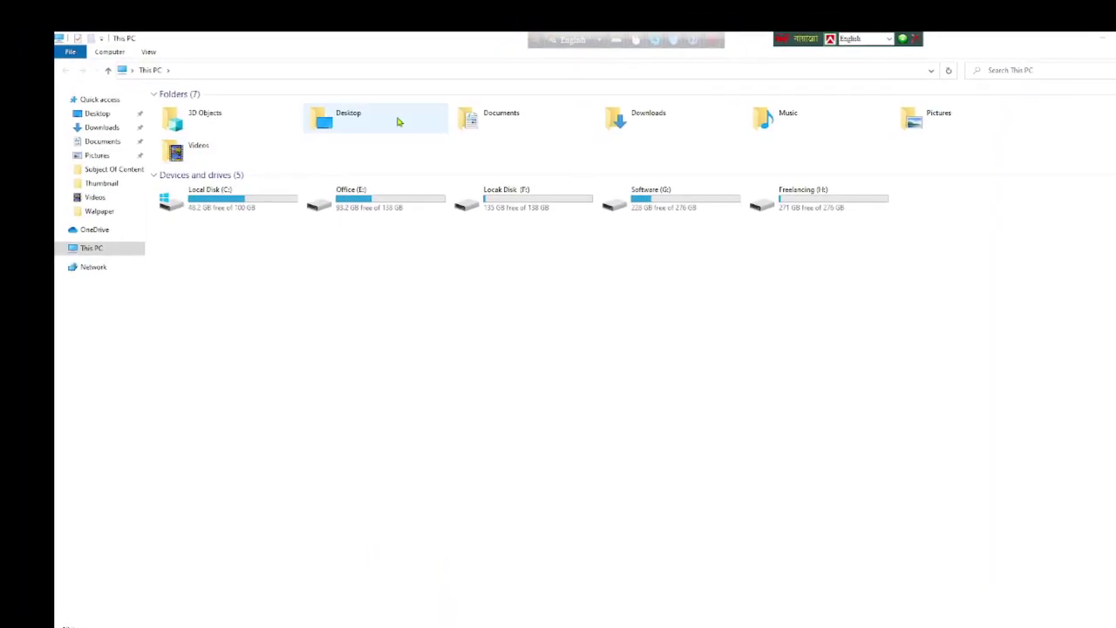
double_click(670, 120)
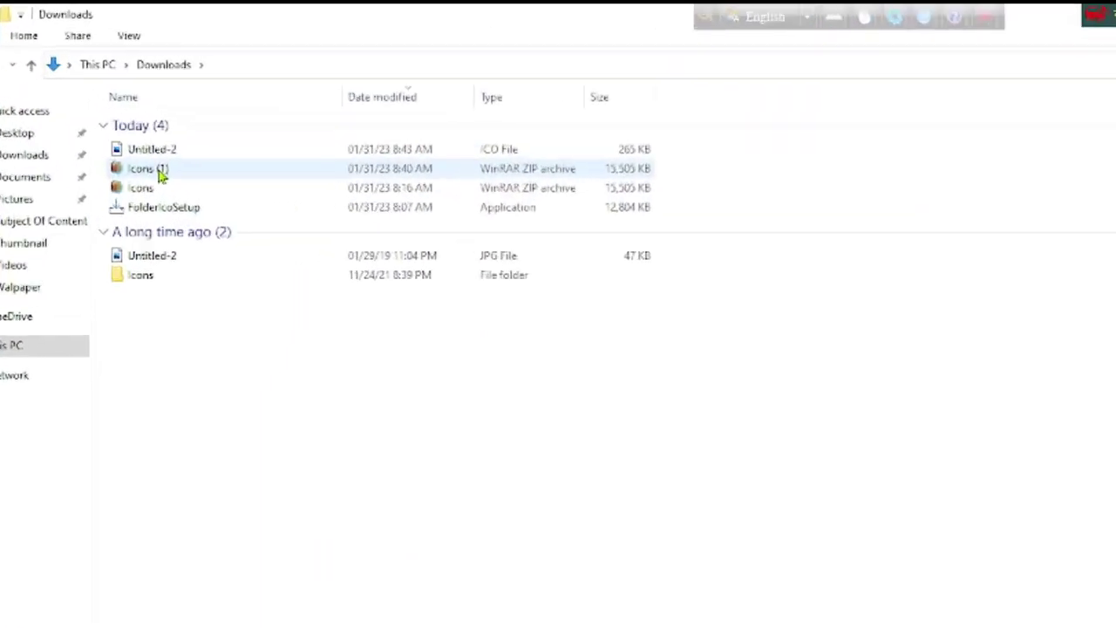
click(135, 151)
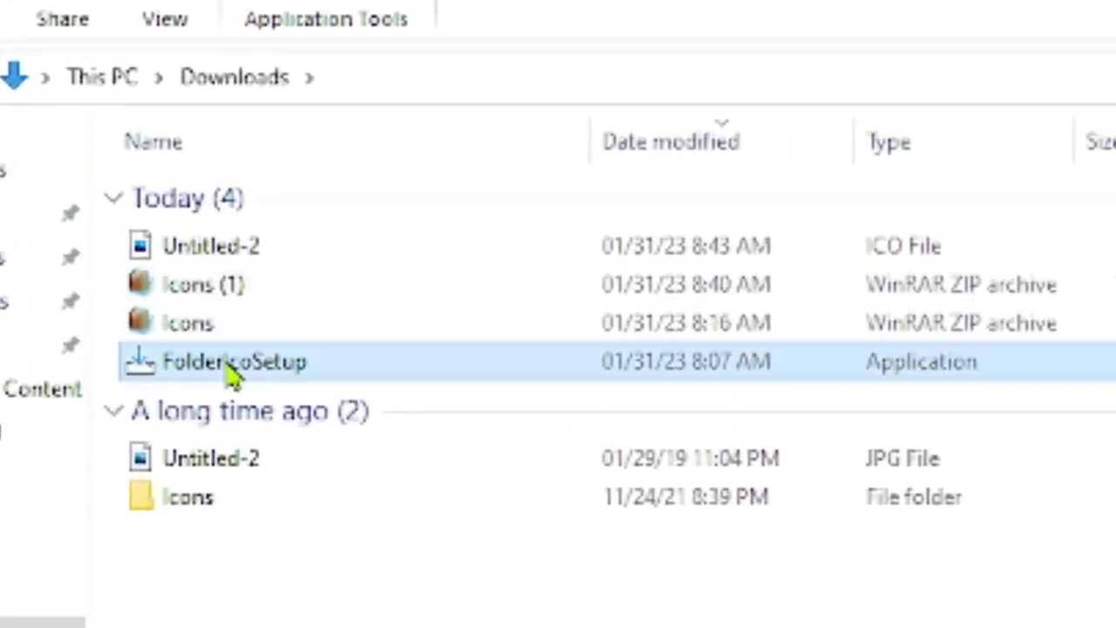
right_click(231, 371)
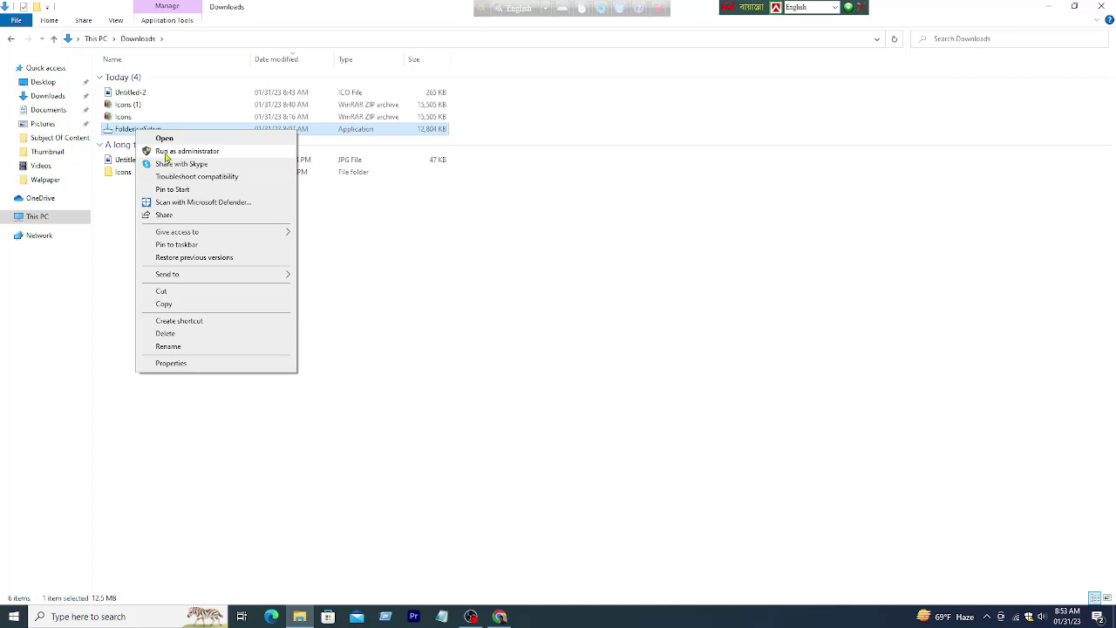
click(186, 151)
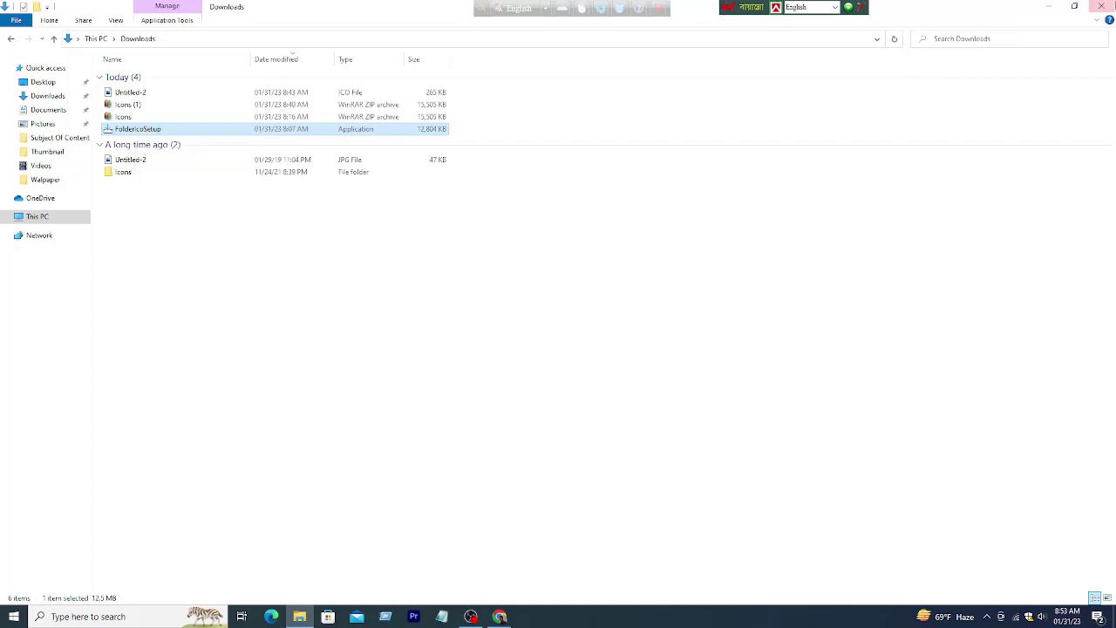
Return to the desktop and create a new folder beside New folder (7), keeping its default name.
click(1047, 6)
right_click(474, 379)
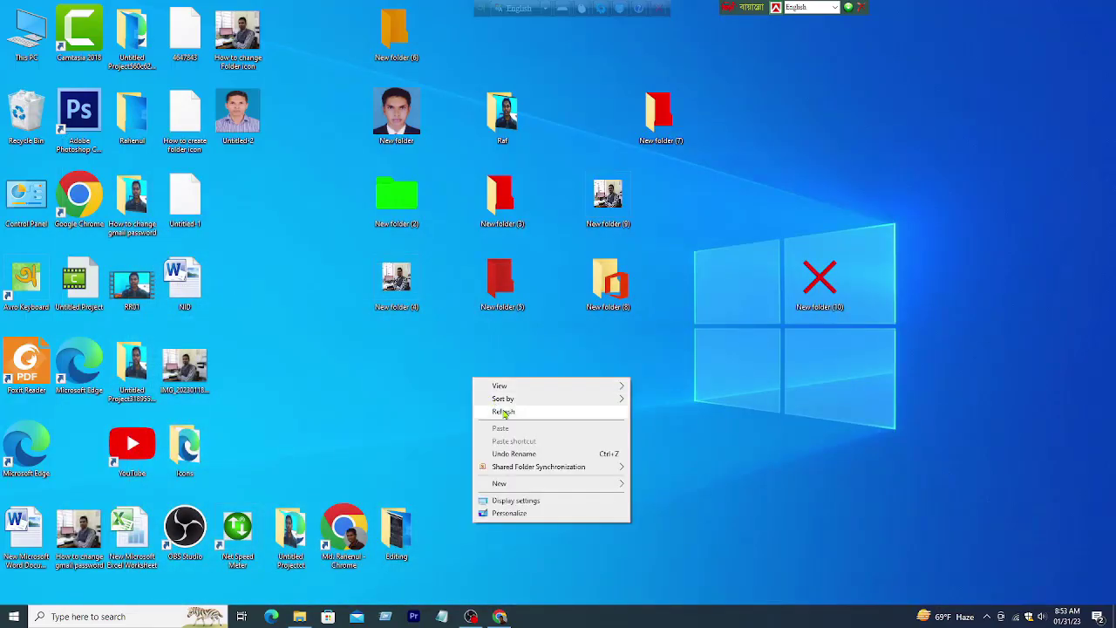
click(503, 413)
right_click(249, 196)
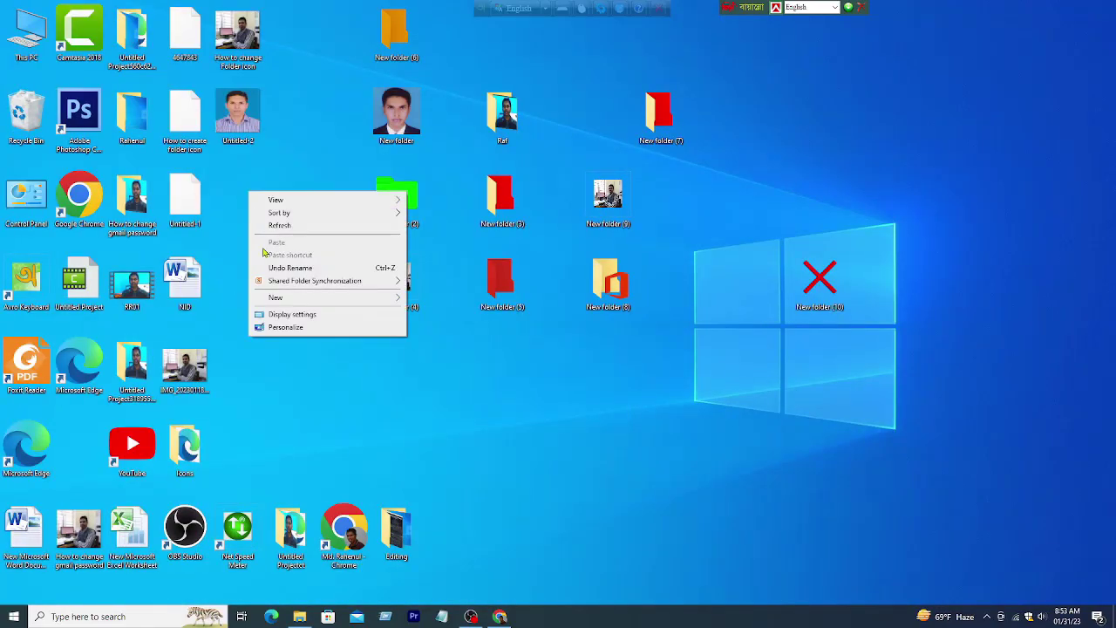
mouse_move(295, 304)
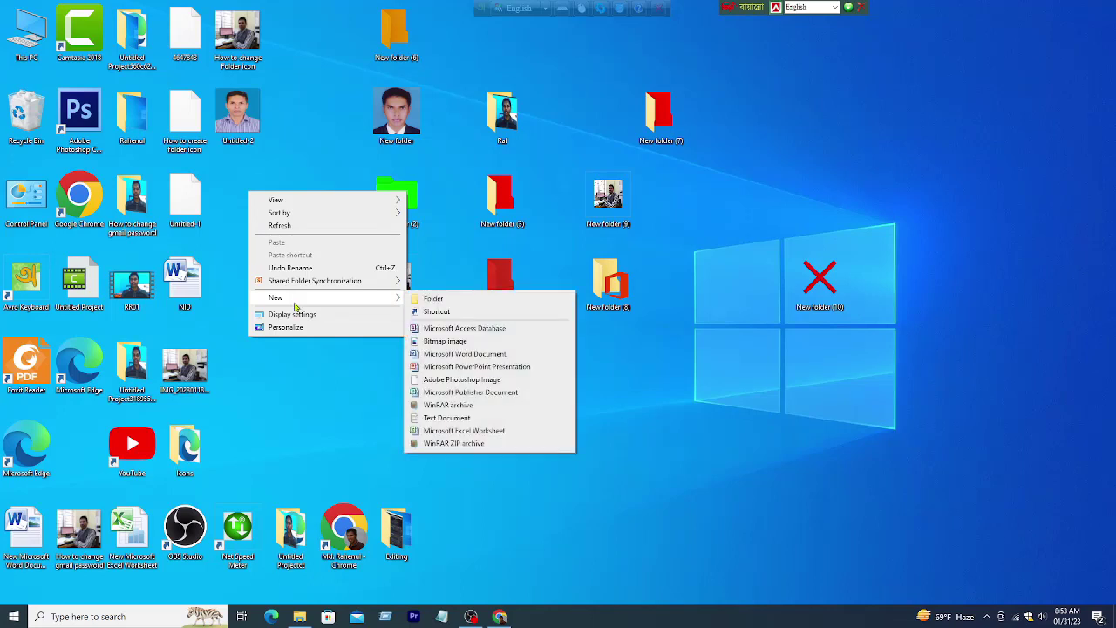
right_click(712, 166)
click(736, 202)
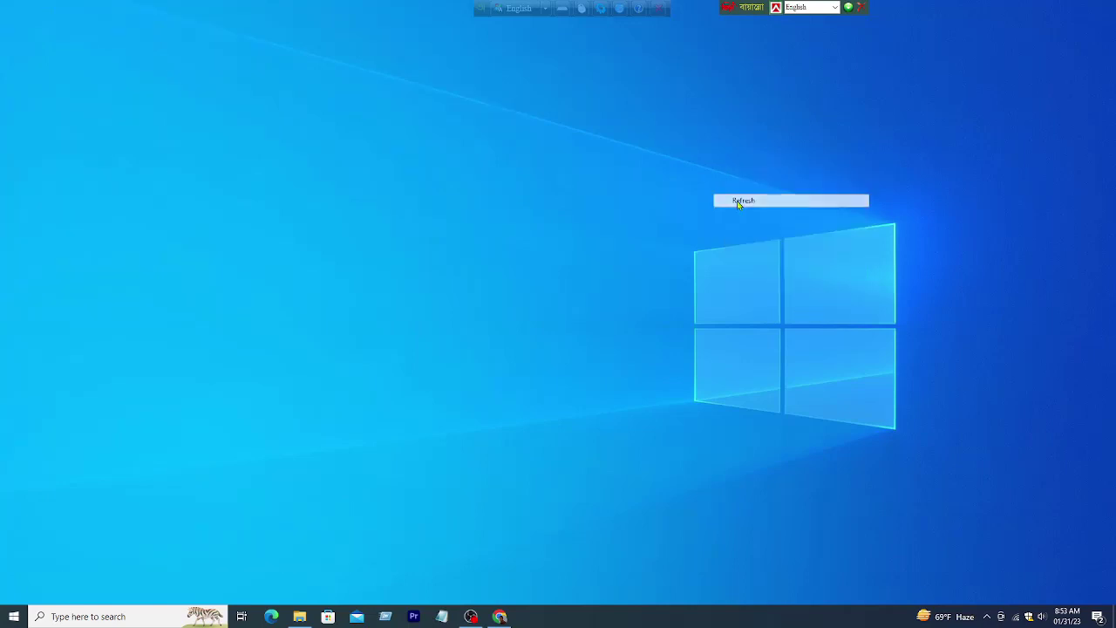
right_click(739, 93)
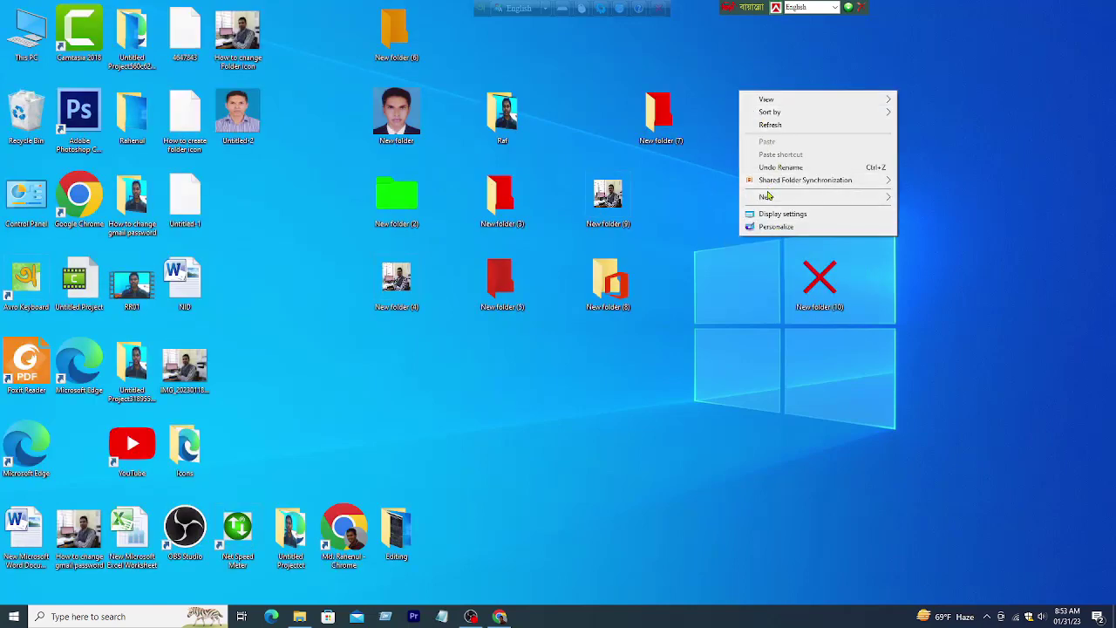
mouse_move(771, 197)
click(937, 199)
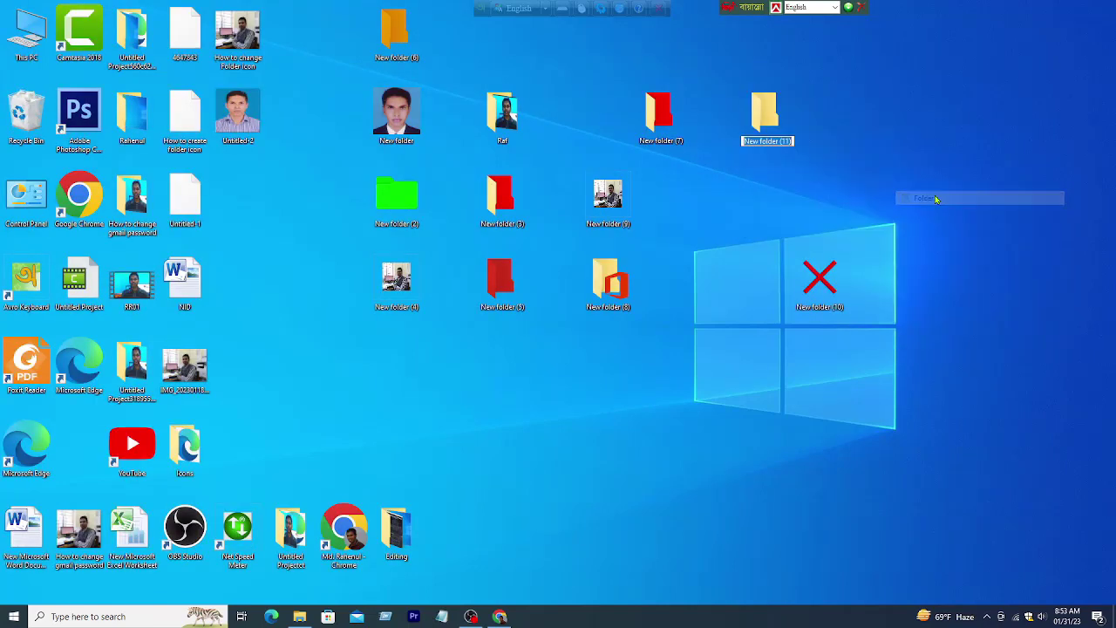
key(Return)
right_click(834, 121)
click(842, 155)
right_click(803, 99)
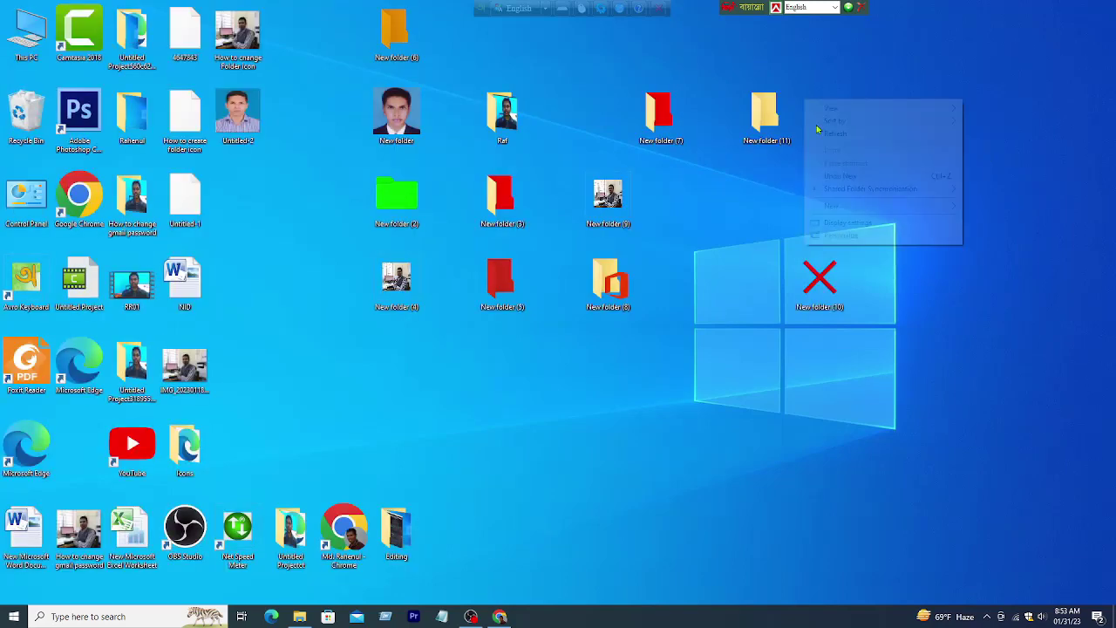
click(825, 134)
right_click(808, 93)
click(824, 127)
right_click(803, 73)
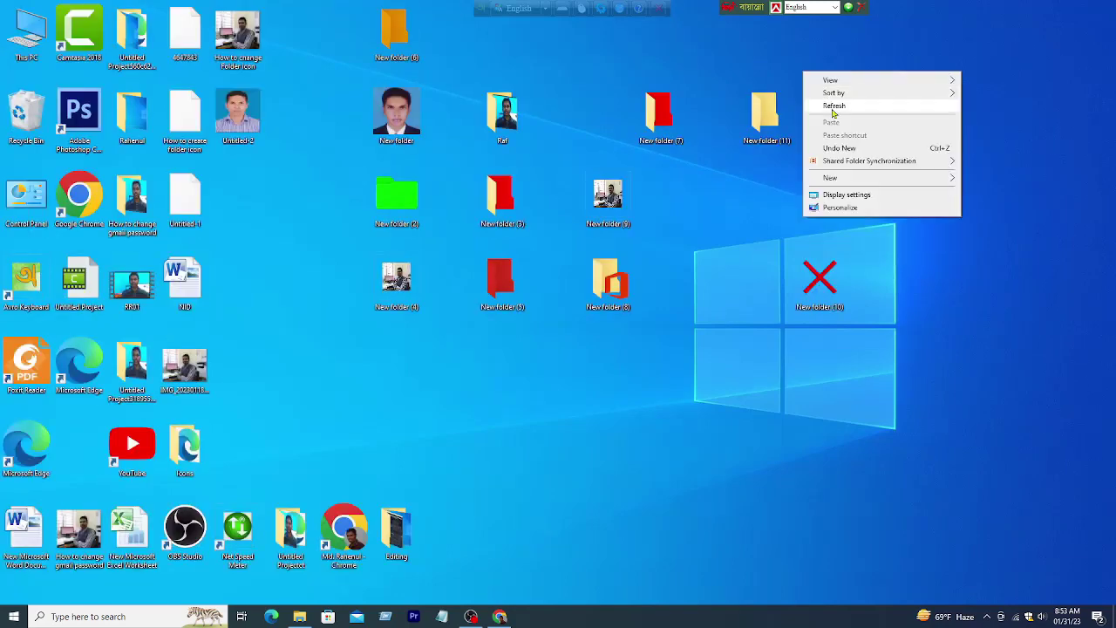
click(828, 105)
right_click(828, 67)
click(848, 101)
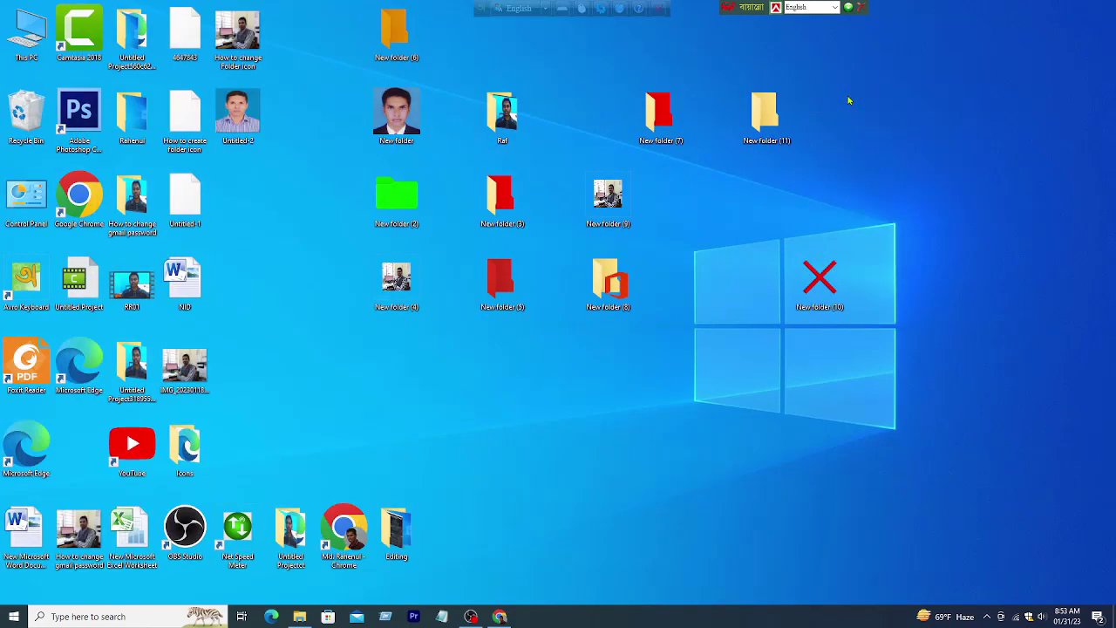
Change the icon of New folder (11) to the Green FolderIco icon.
right_click(781, 118)
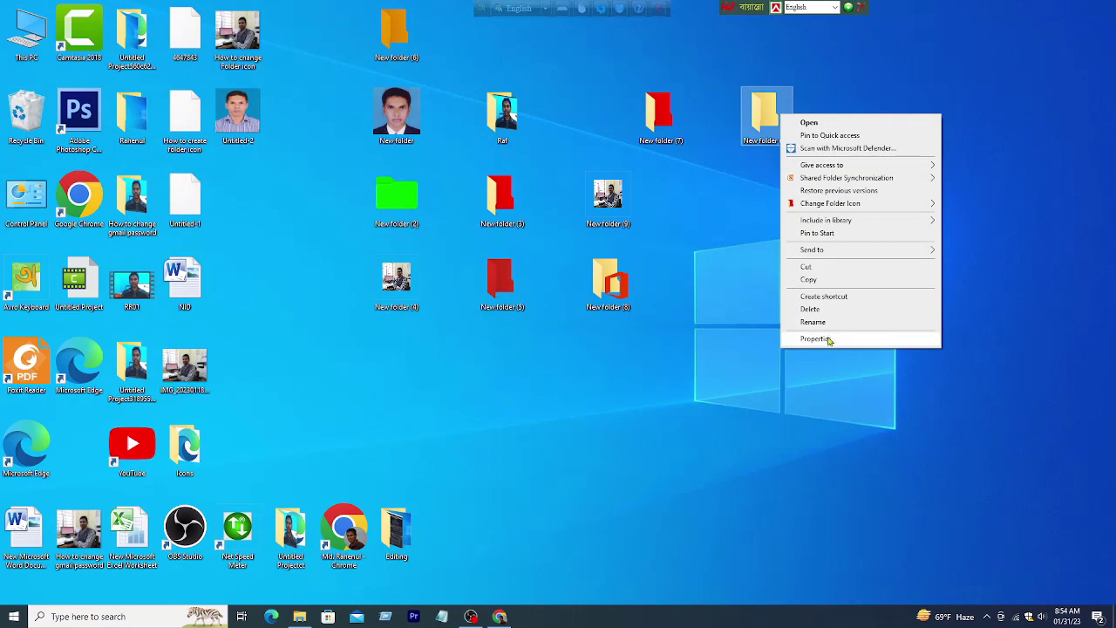
mouse_move(851, 207)
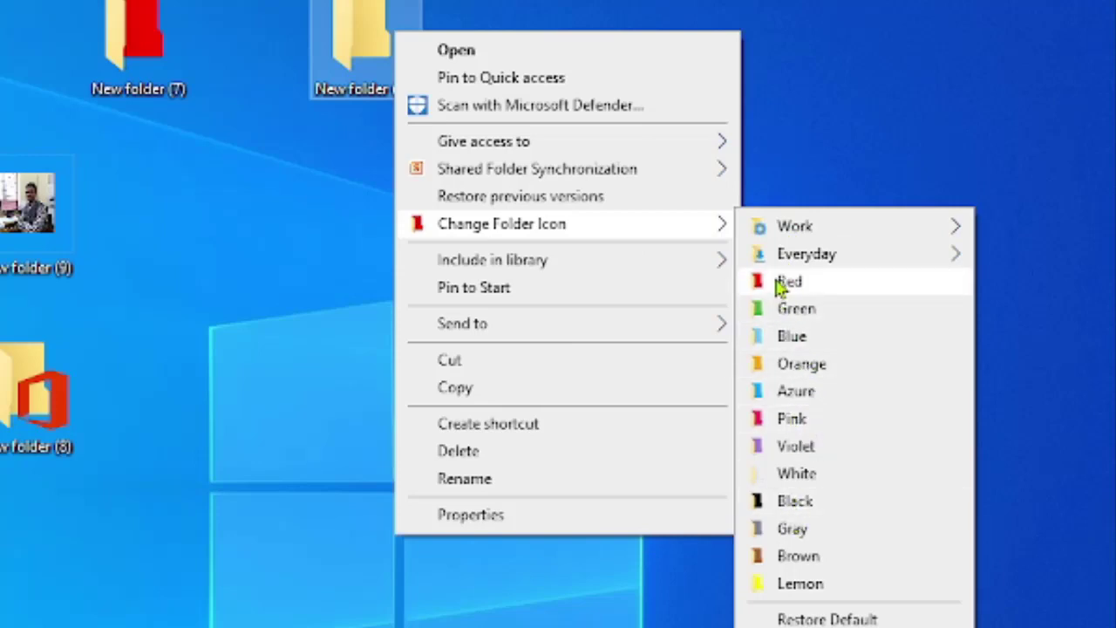
click(797, 319)
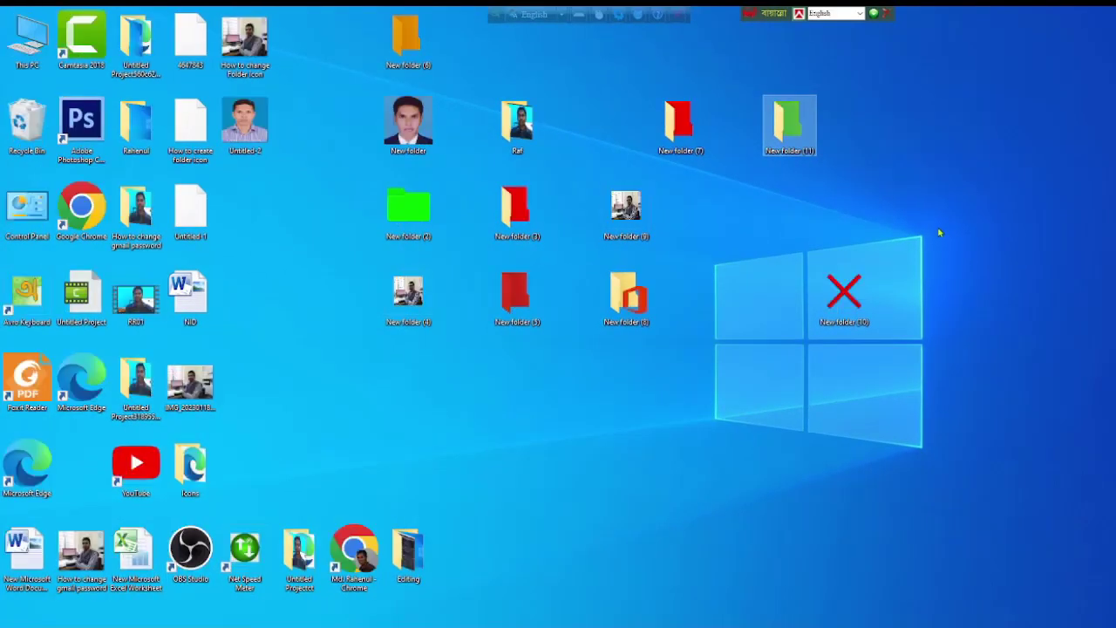
Change the icon of New folder (11) to the Red FolderIco icon.
right_click(790, 145)
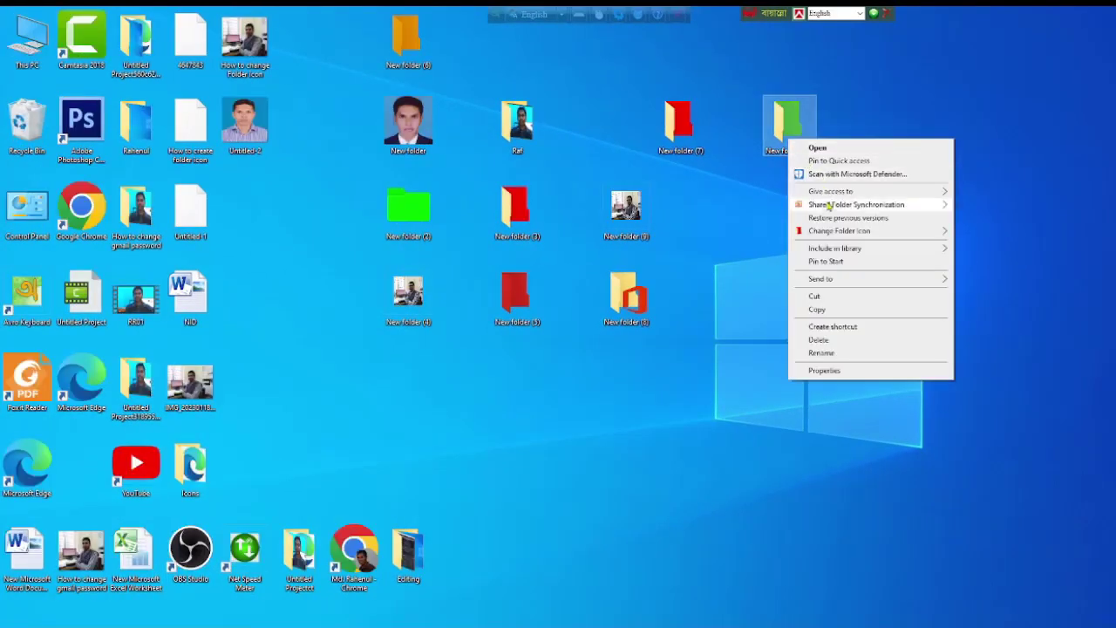
mouse_move(829, 232)
click(973, 259)
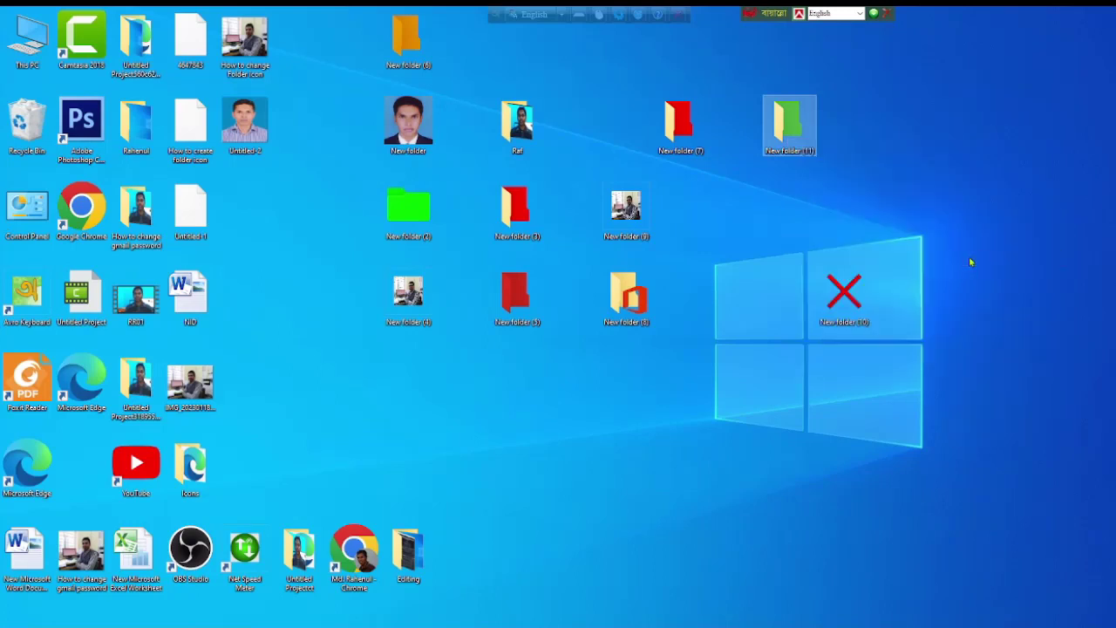
Change the icon of New folder (11) to the Orange FolderIco icon.
right_click(802, 139)
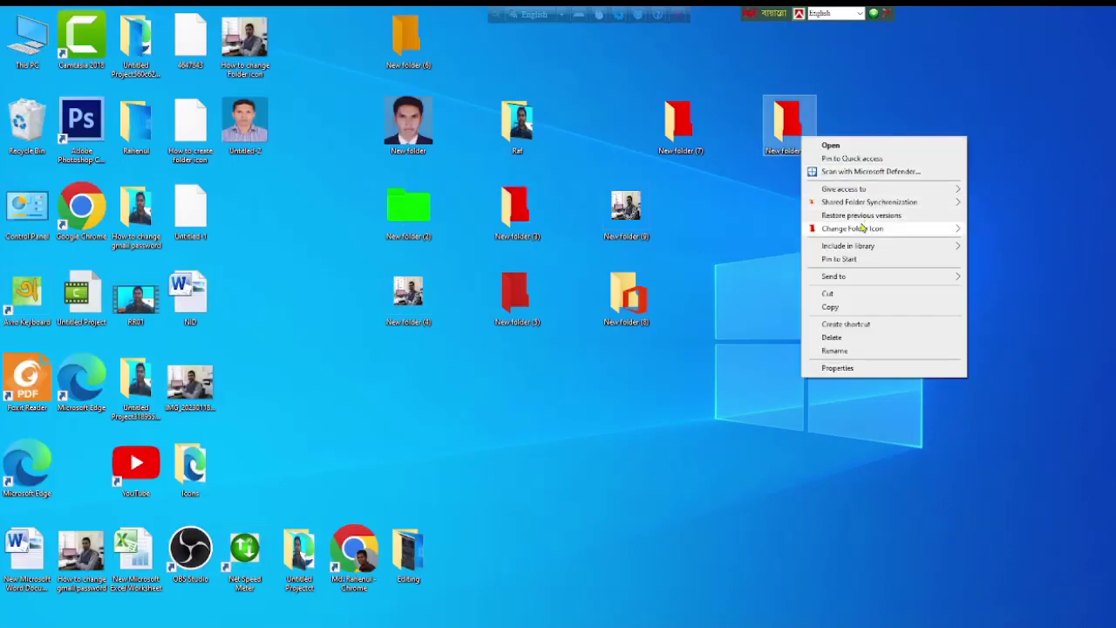
mouse_move(863, 229)
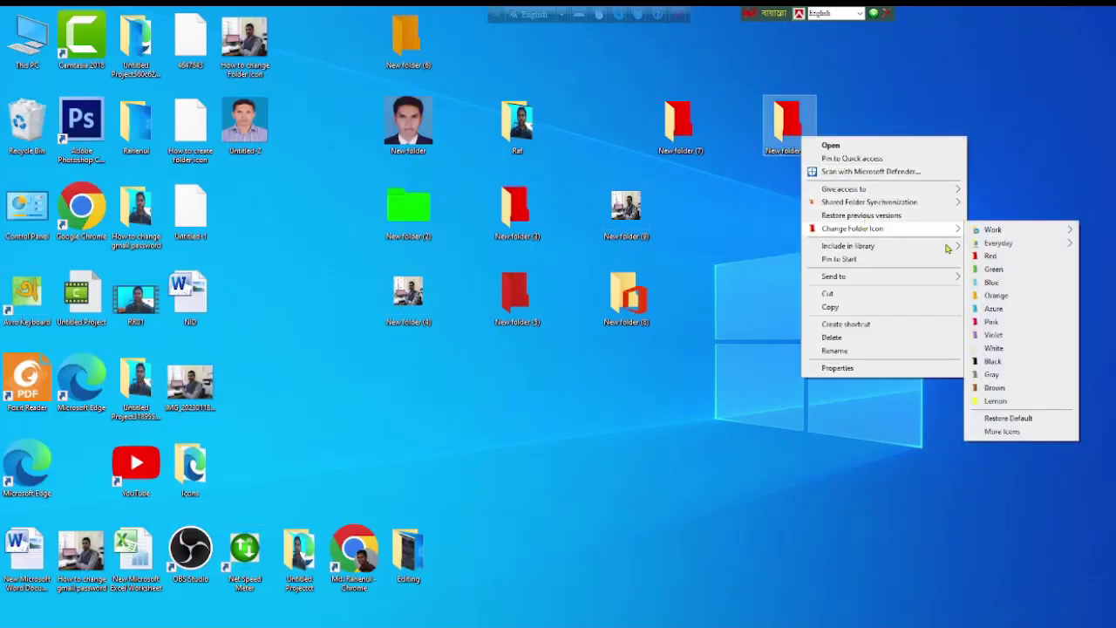
click(992, 296)
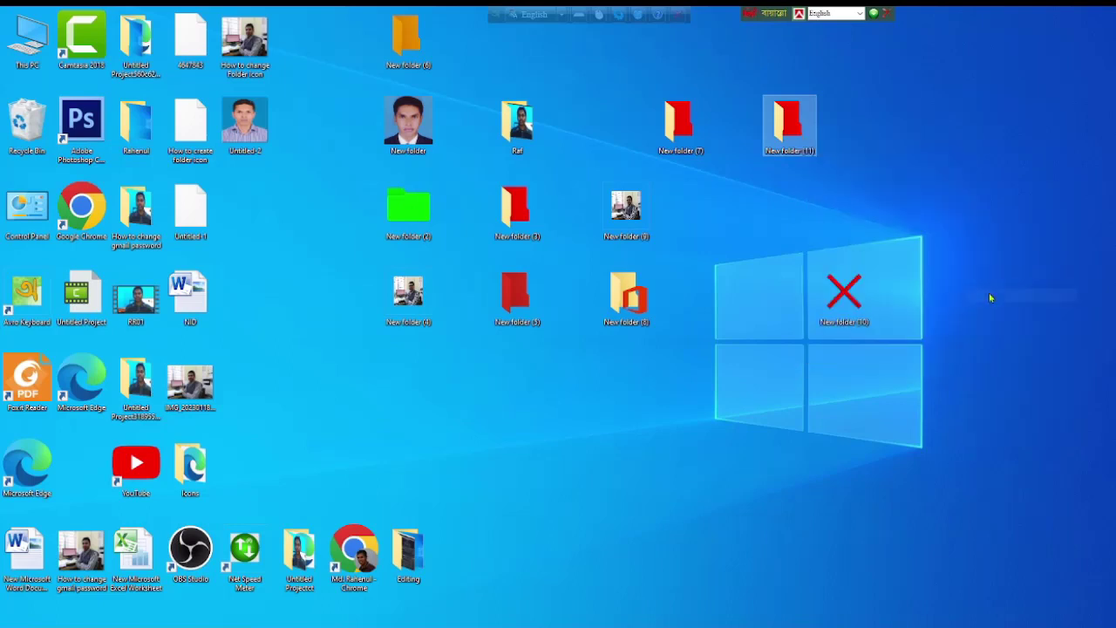
Change the icon of New folder (11) to the Black FolderIco icon.
right_click(776, 124)
mouse_move(817, 218)
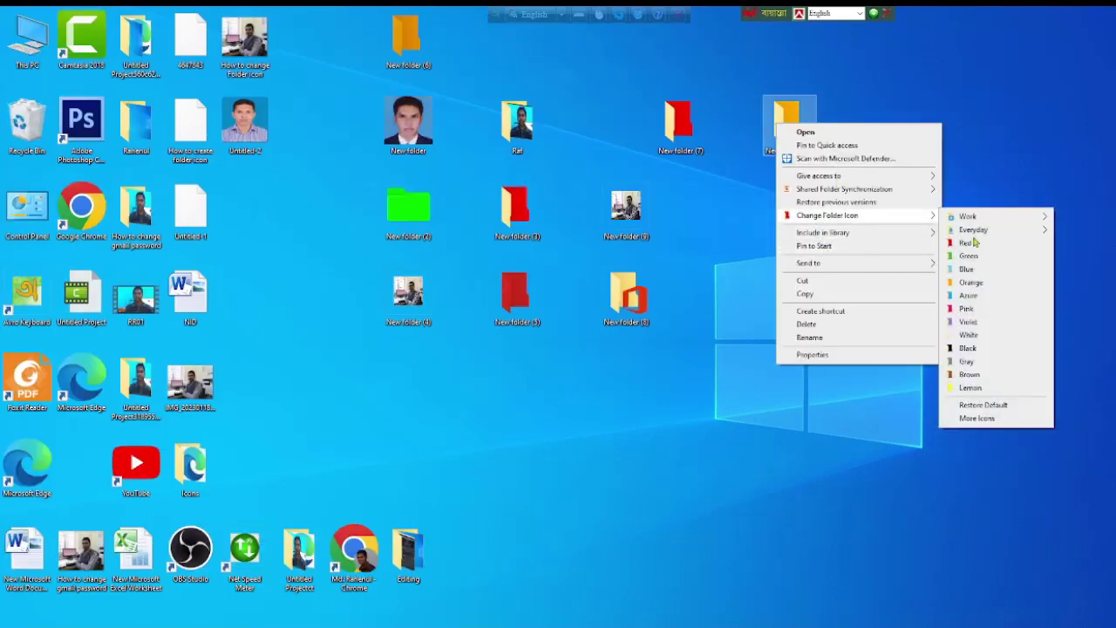
click(967, 349)
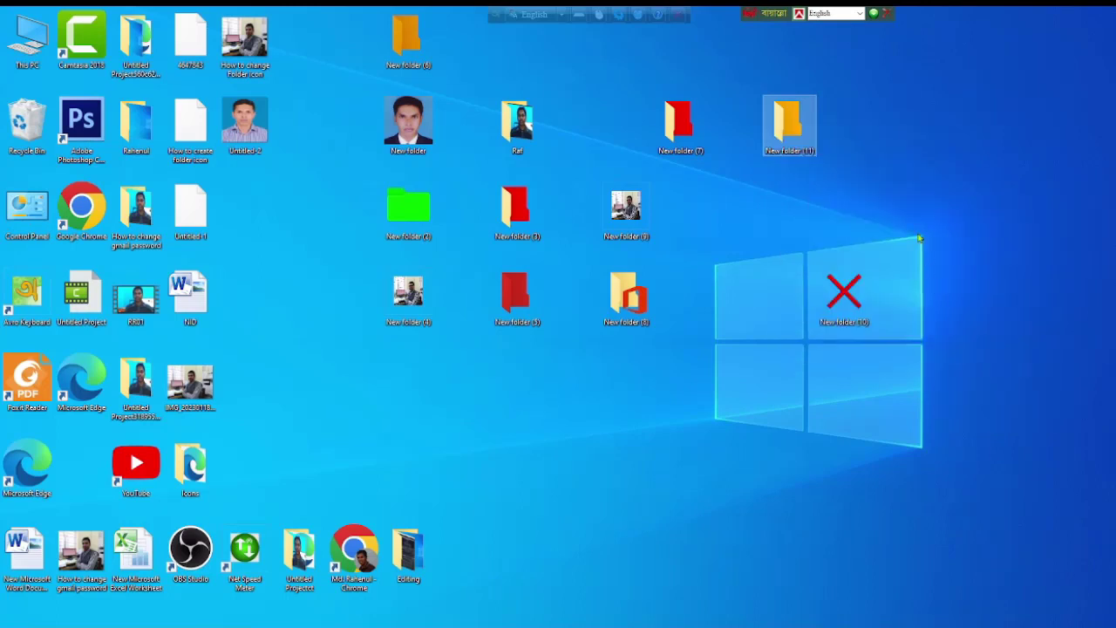
Apply the Rejected icon from FolderIco's Work category to New folder (11).
right_click(789, 129)
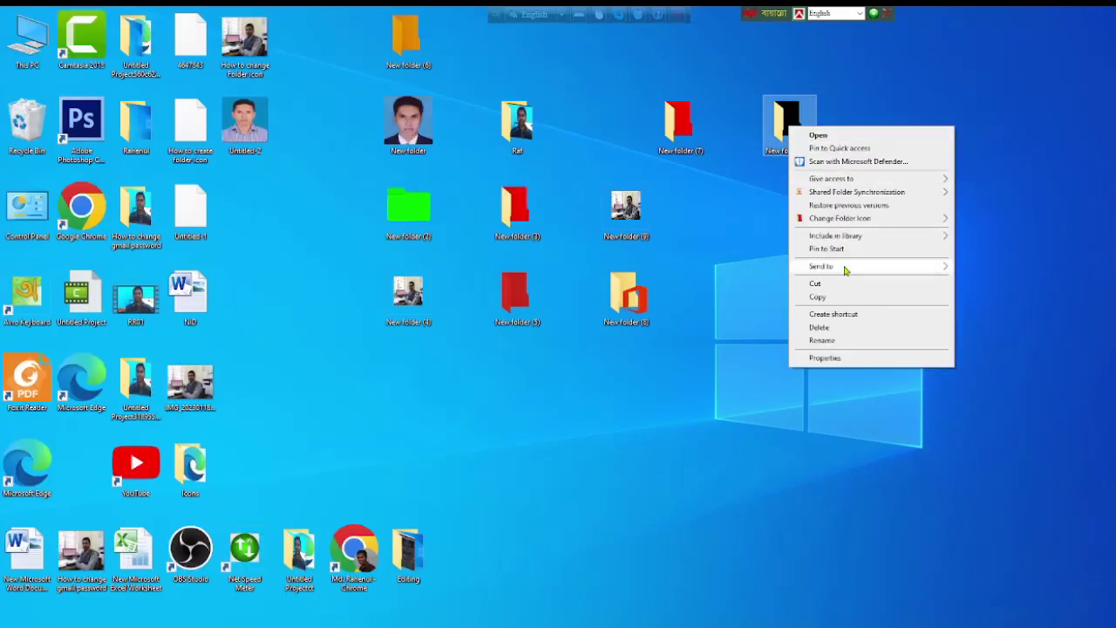
mouse_move(894, 222)
mouse_move(983, 220)
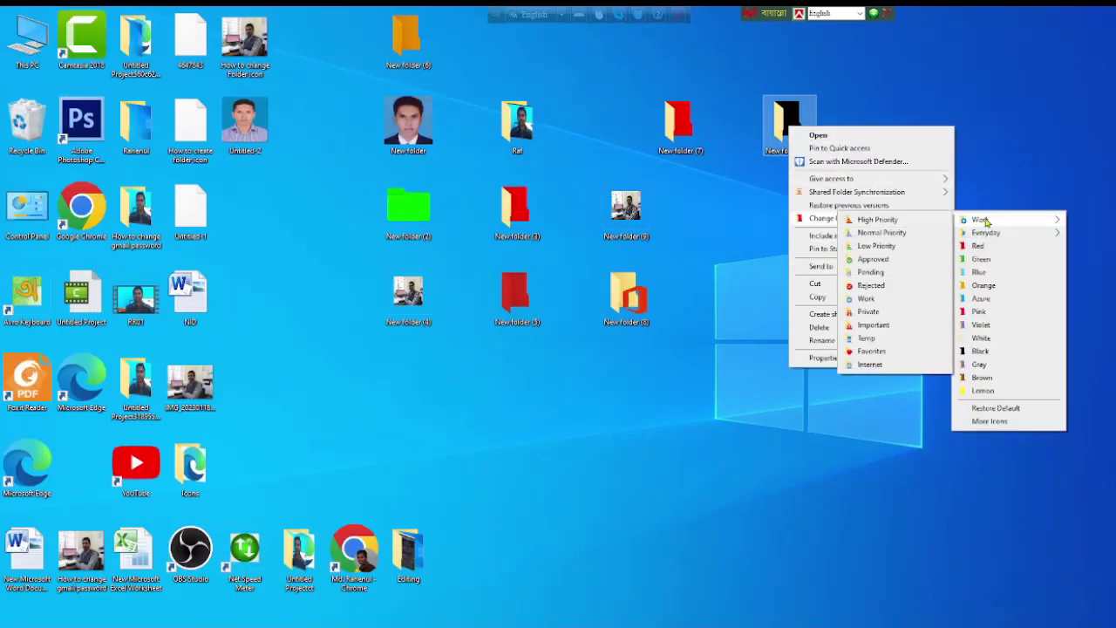
click(884, 283)
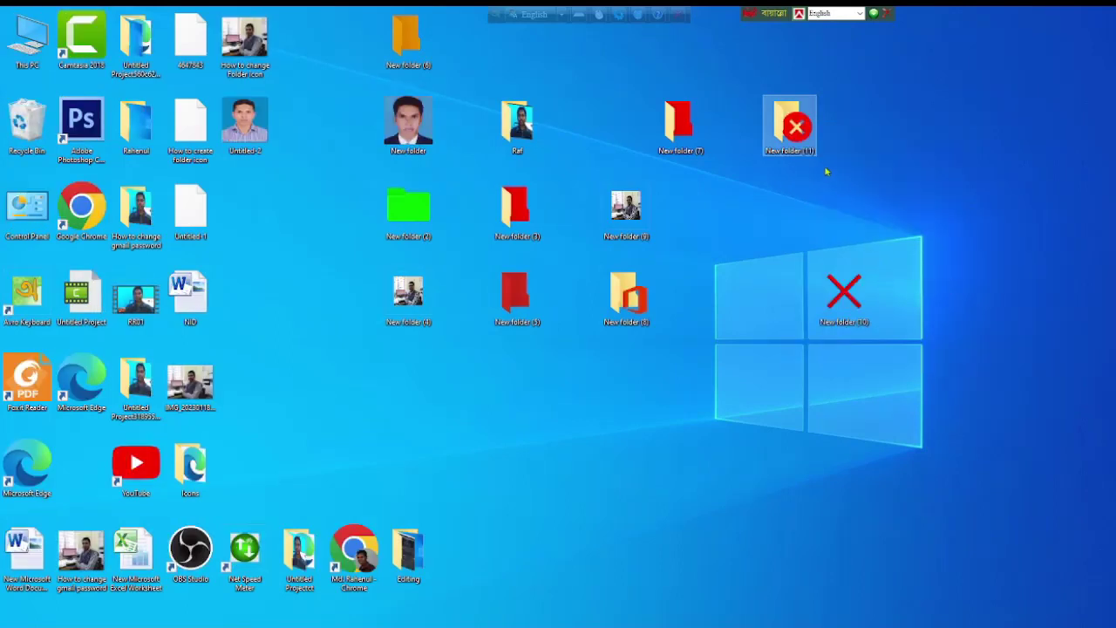
Apply the Windows icon from FolderIco's Everyday category to New folder (11).
right_click(796, 132)
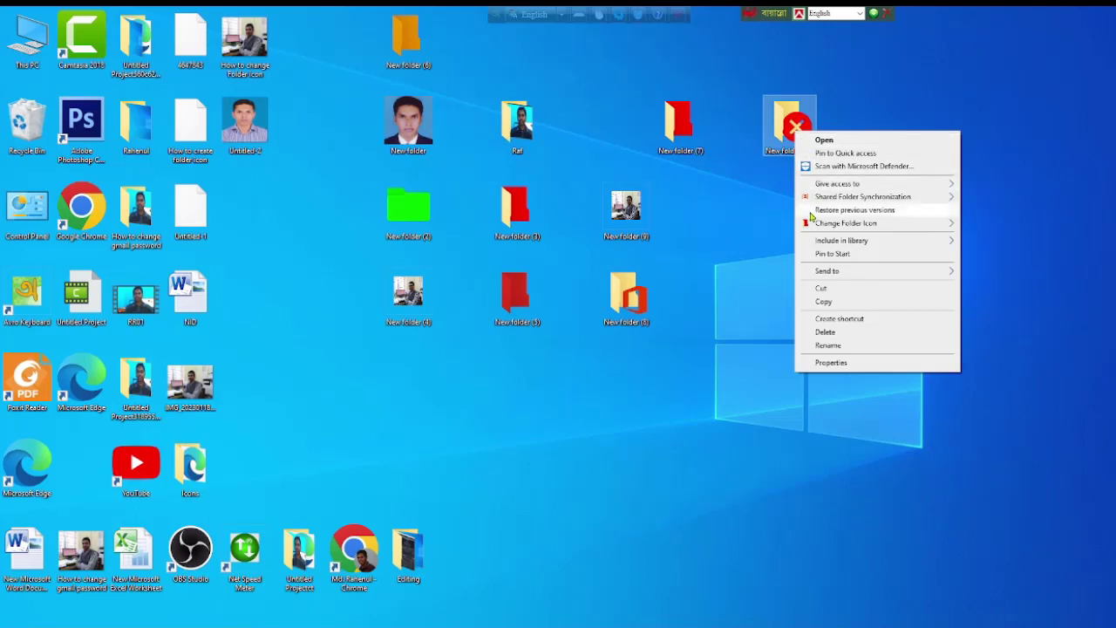
mouse_move(809, 225)
mouse_move(991, 237)
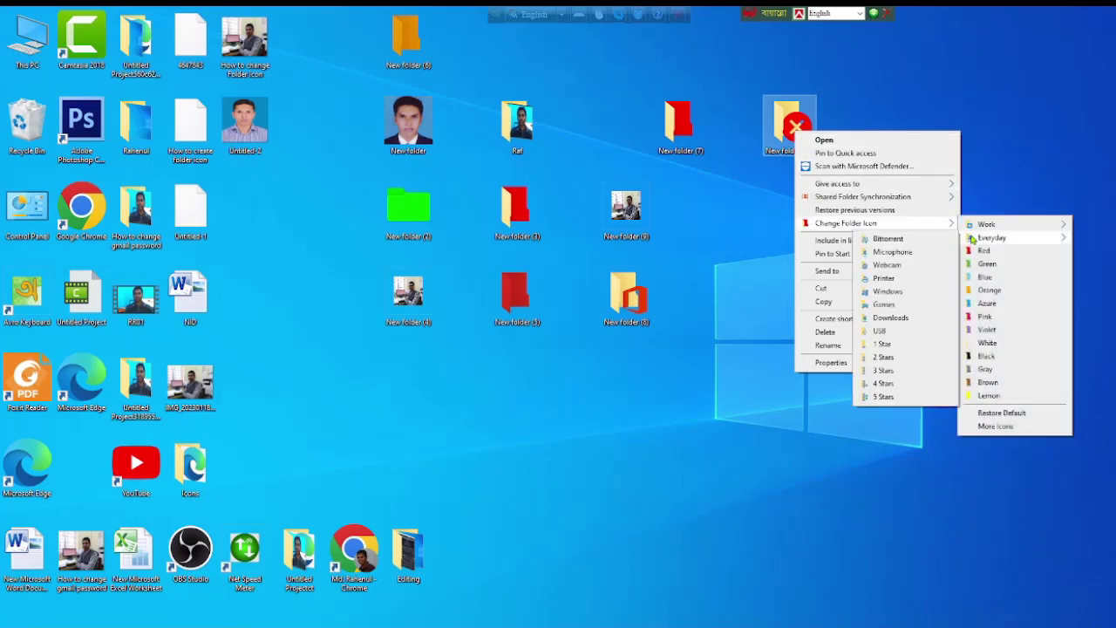
click(894, 291)
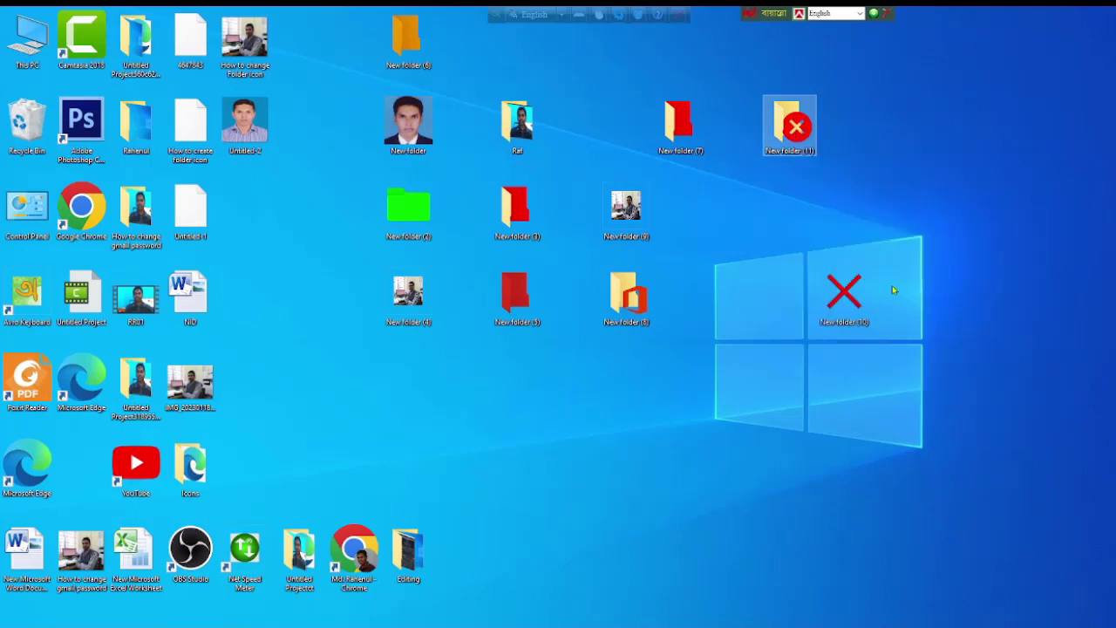
Change the icon of New folder (11) to FolderIco's Red icon and refresh the desktop.
right_click(797, 129)
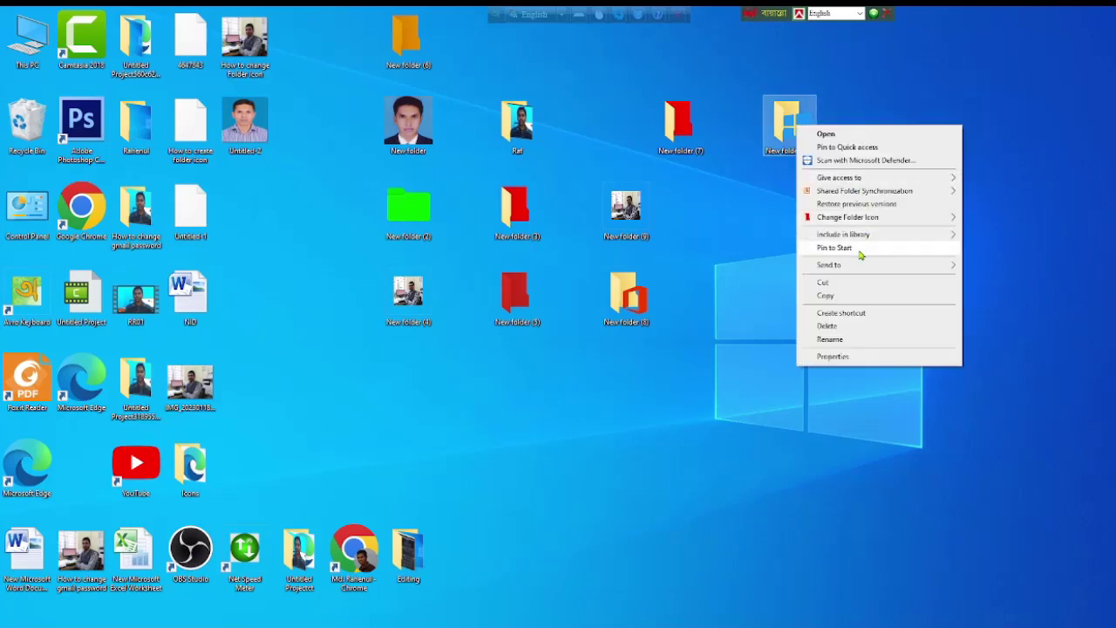
mouse_move(845, 220)
click(997, 246)
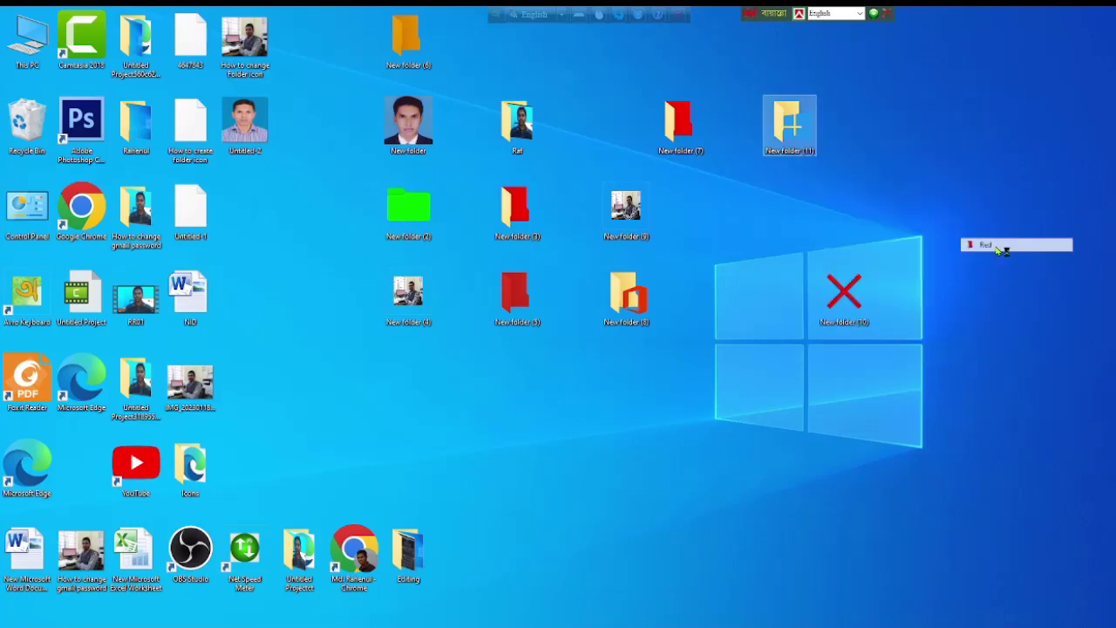
right_click(897, 98)
click(918, 128)
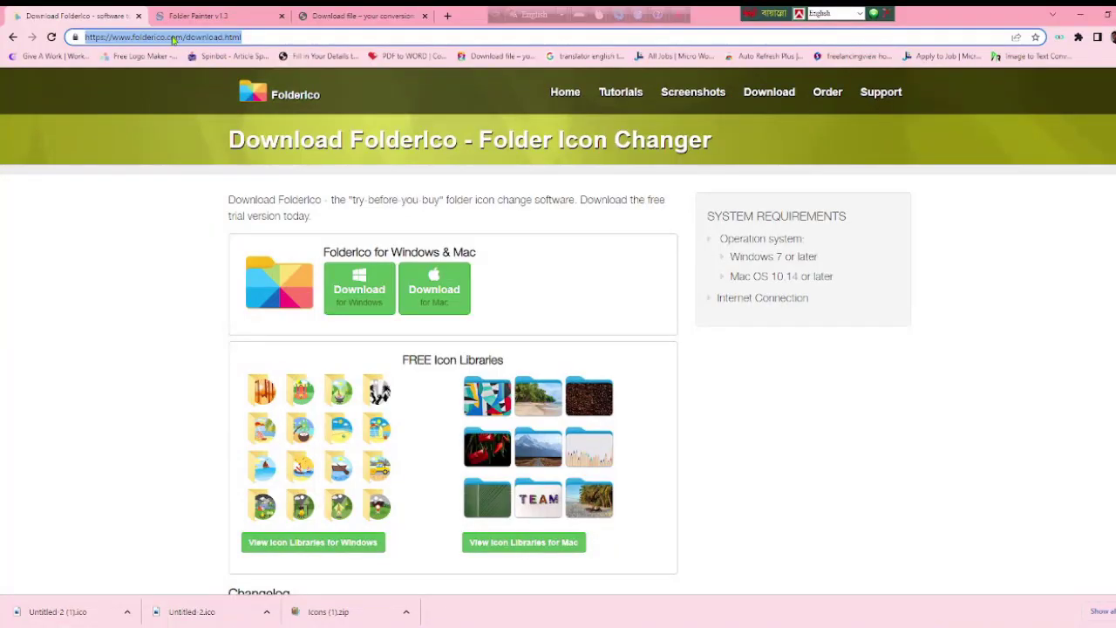
Highlight the web address of the FolderIco download page in Chrome, return to the desktop and refresh it.
click(234, 37)
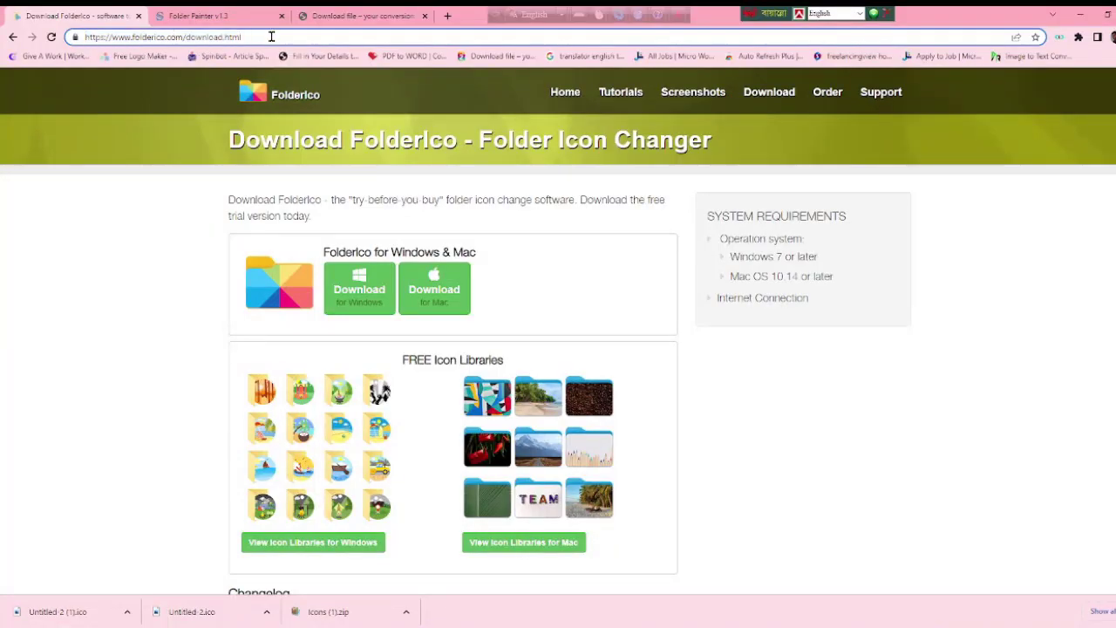
drag(267, 37, 76, 37)
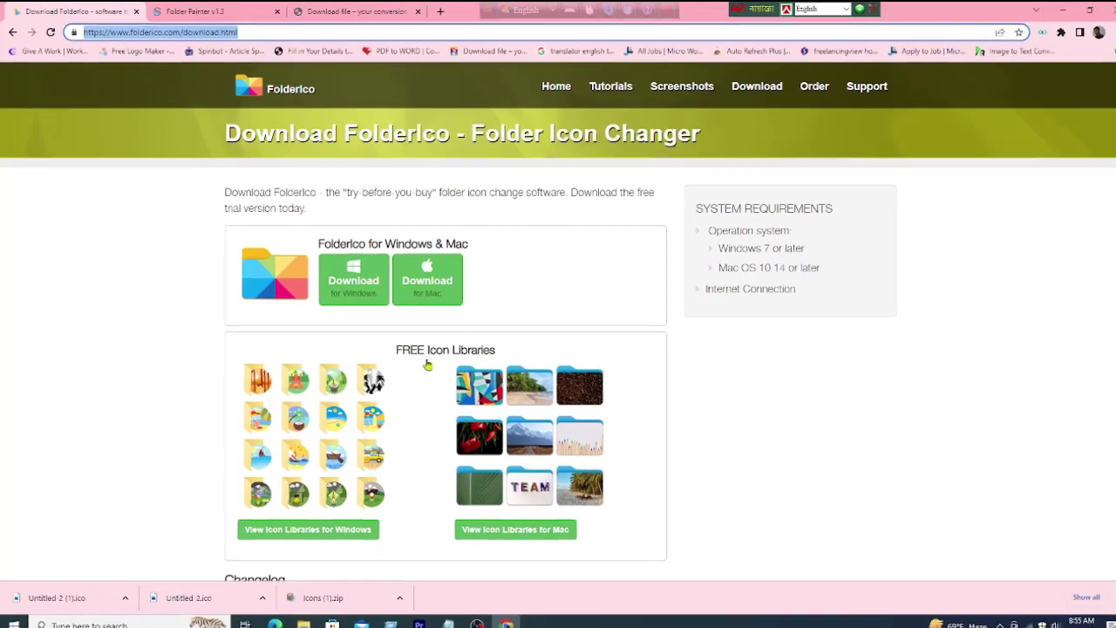
click(503, 620)
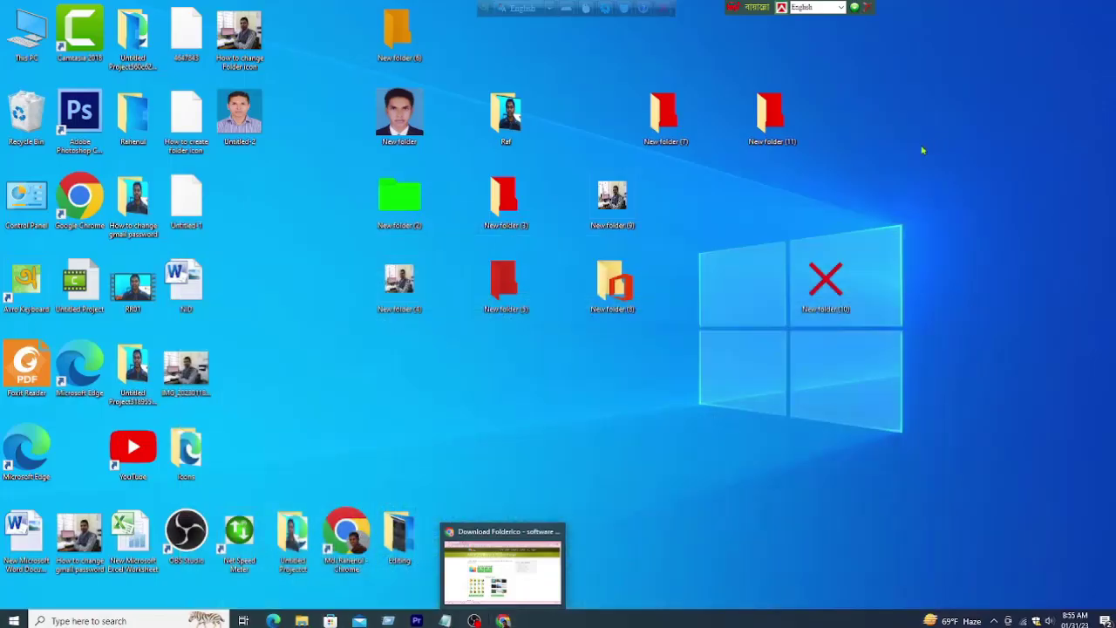
right_click(891, 141)
click(929, 176)
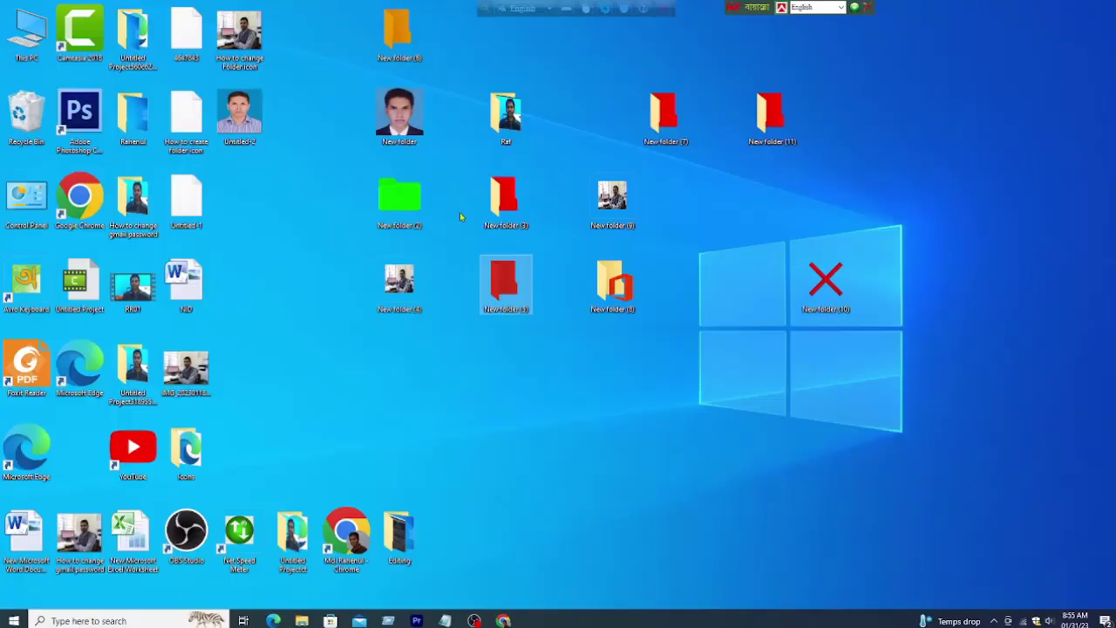
drag(464, 244, 572, 340)
Download the ready-made icon packs from the Google Drive link on Sordum's Folder Painter v1.3 page in Chrome, and minimize the browser.
click(503, 620)
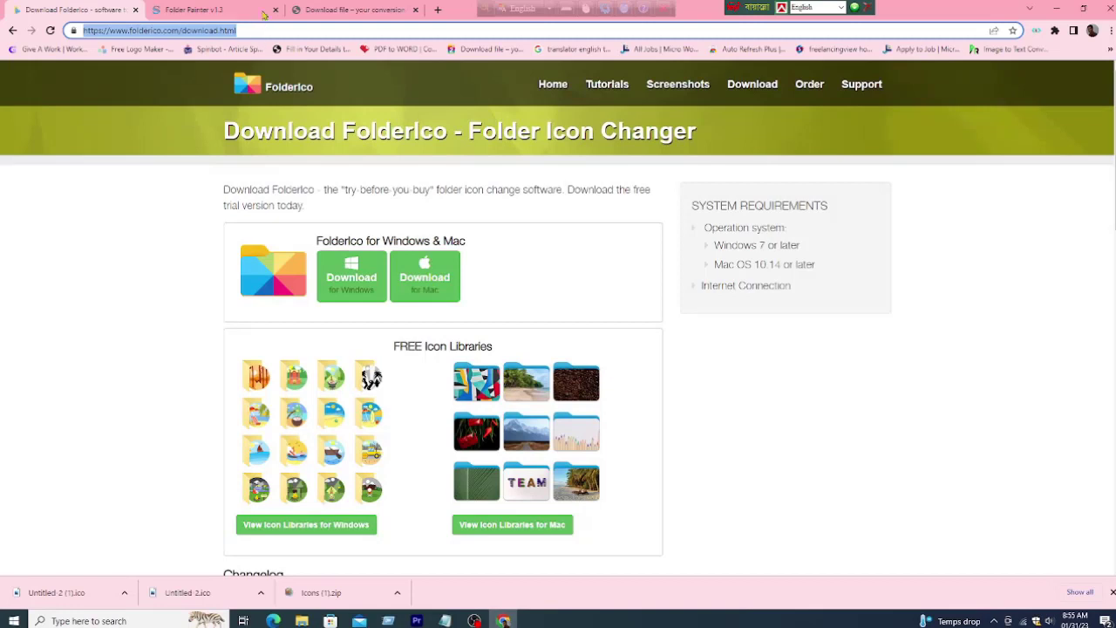
click(189, 9)
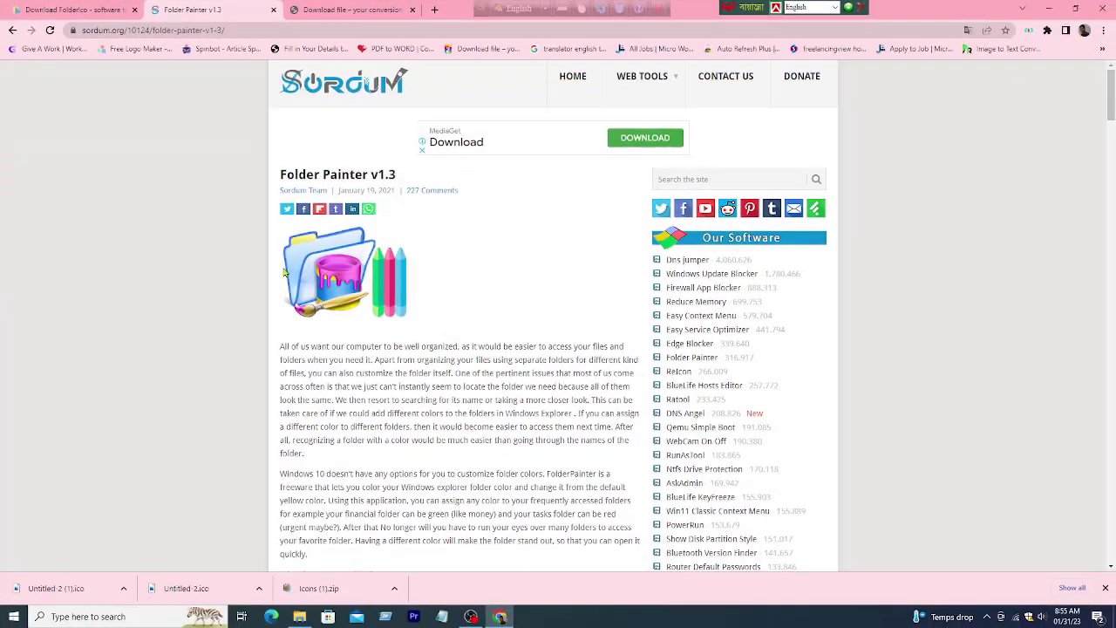
scroll(360, 276, down, 15)
scroll(360, 276, up, 5)
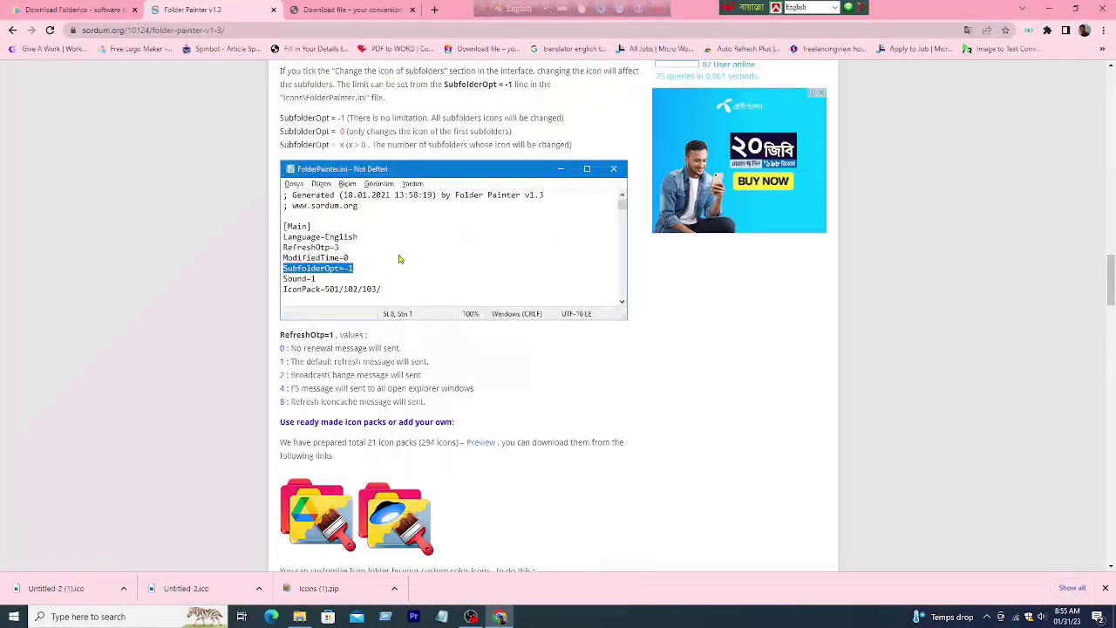
scroll(398, 256, down, 3)
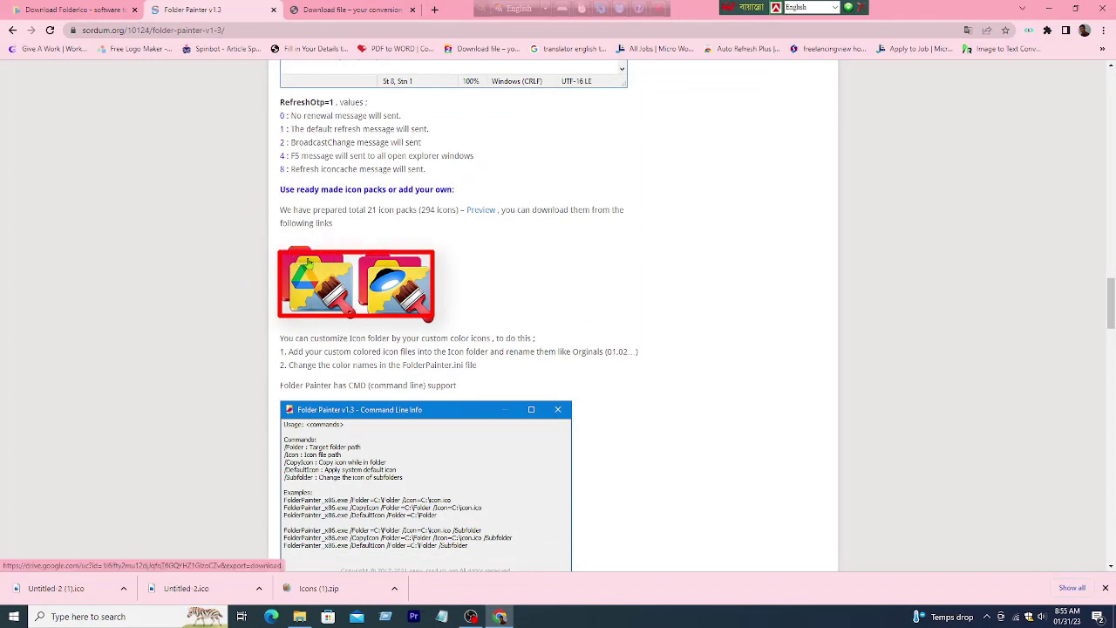
click(322, 273)
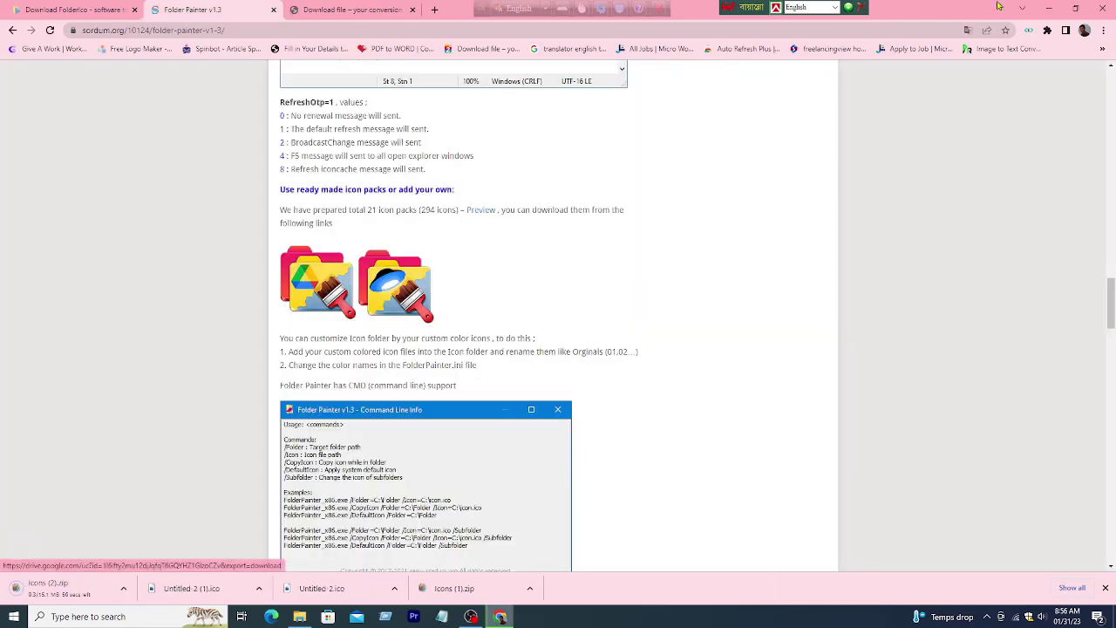
click(1048, 8)
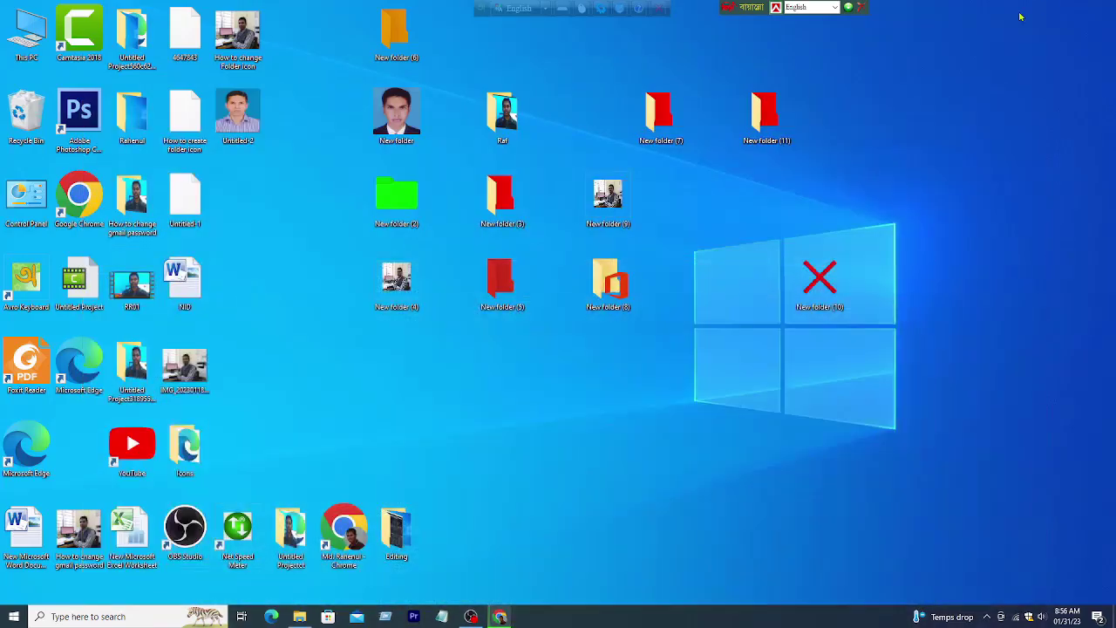
Switch to the Downloads folder in File Explorer, refresh it and check the Icons (1) archive.
click(299, 615)
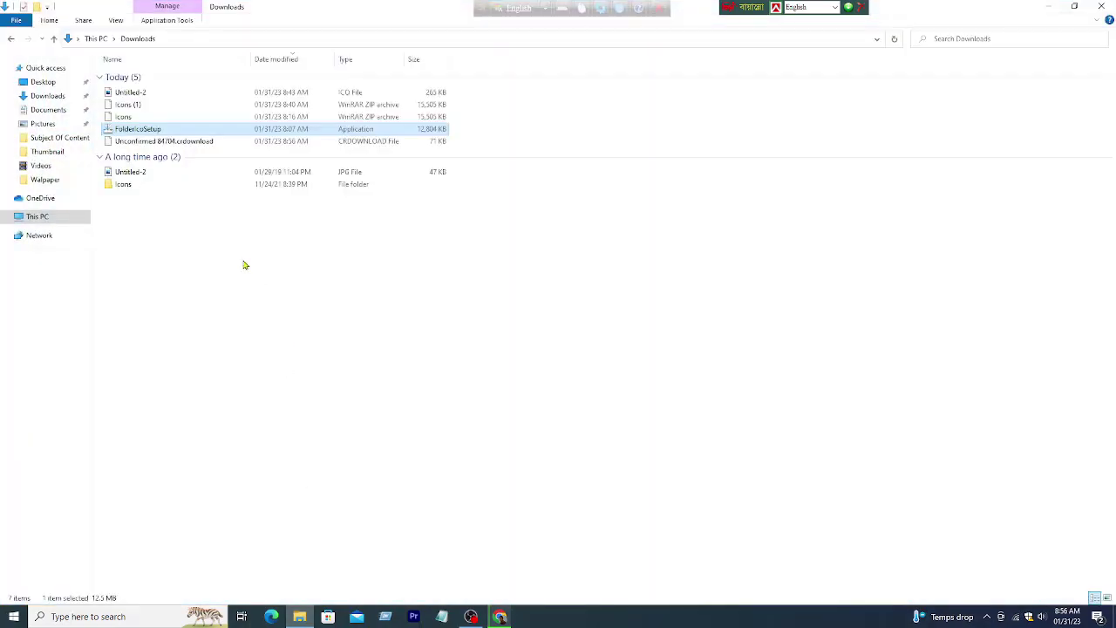
right_click(138, 239)
click(193, 287)
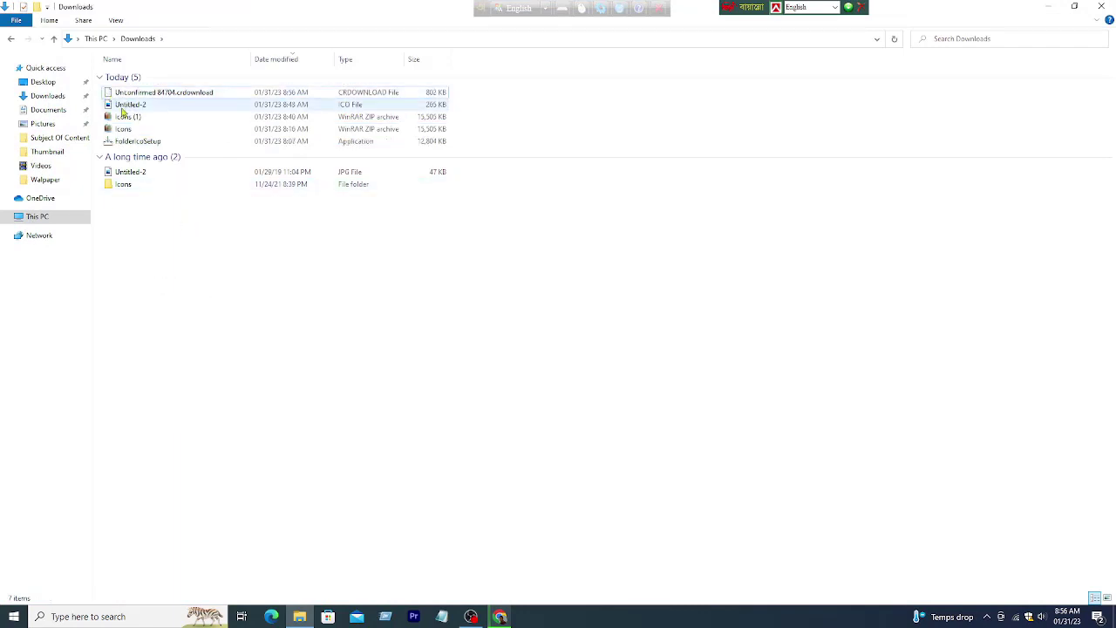
click(124, 106)
click(123, 116)
right_click(123, 116)
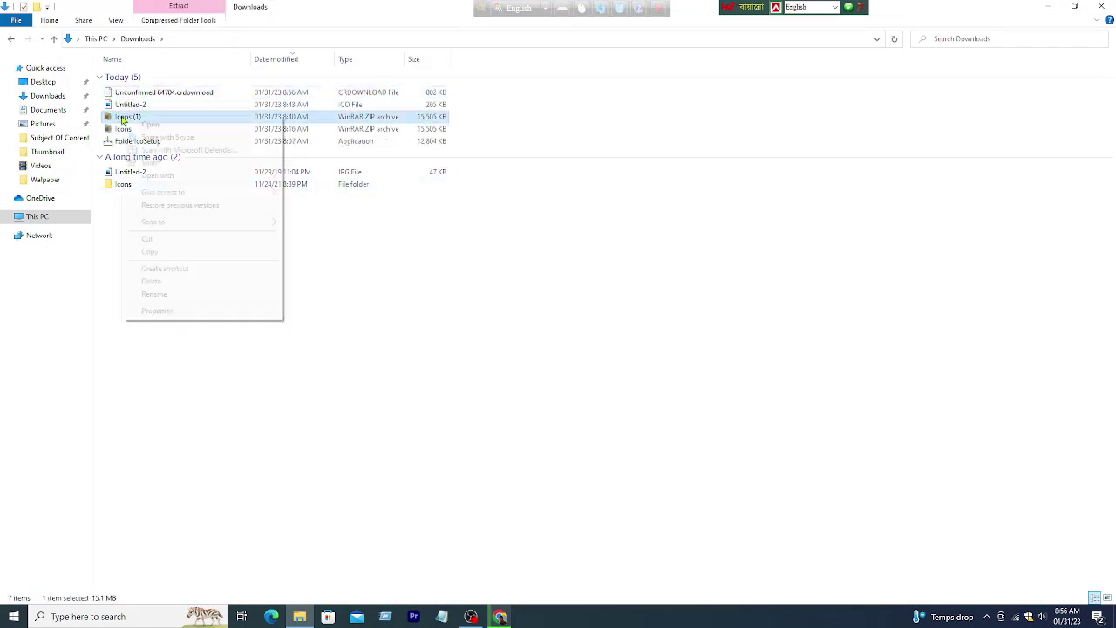
click(356, 282)
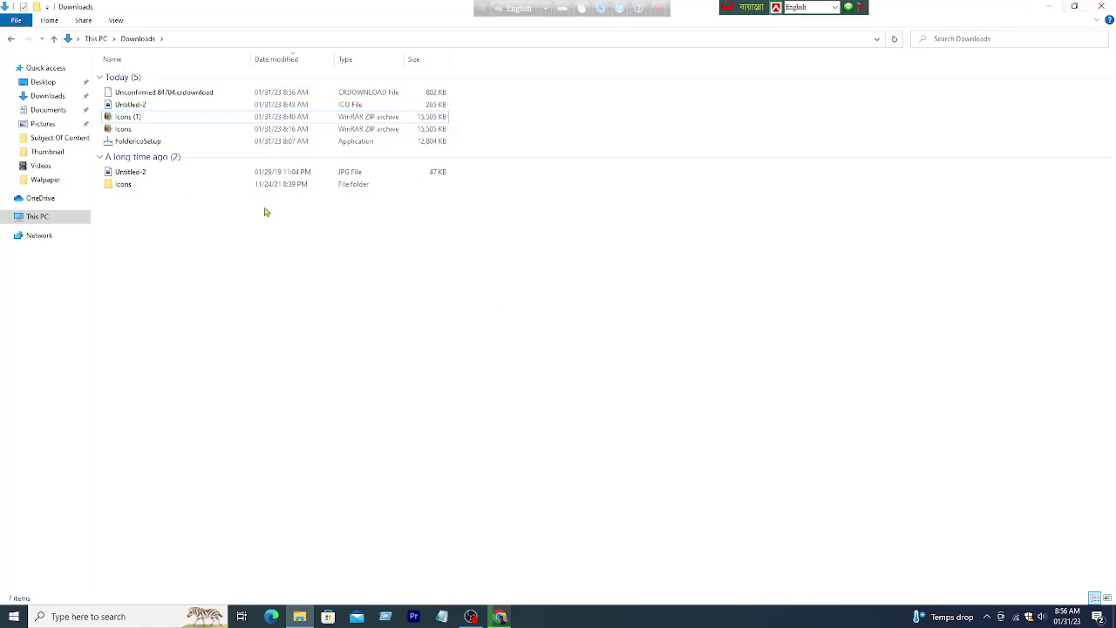
Look over the icon pack folders inside the Icons folder in Downloads, and return to the desktop.
double_click(135, 186)
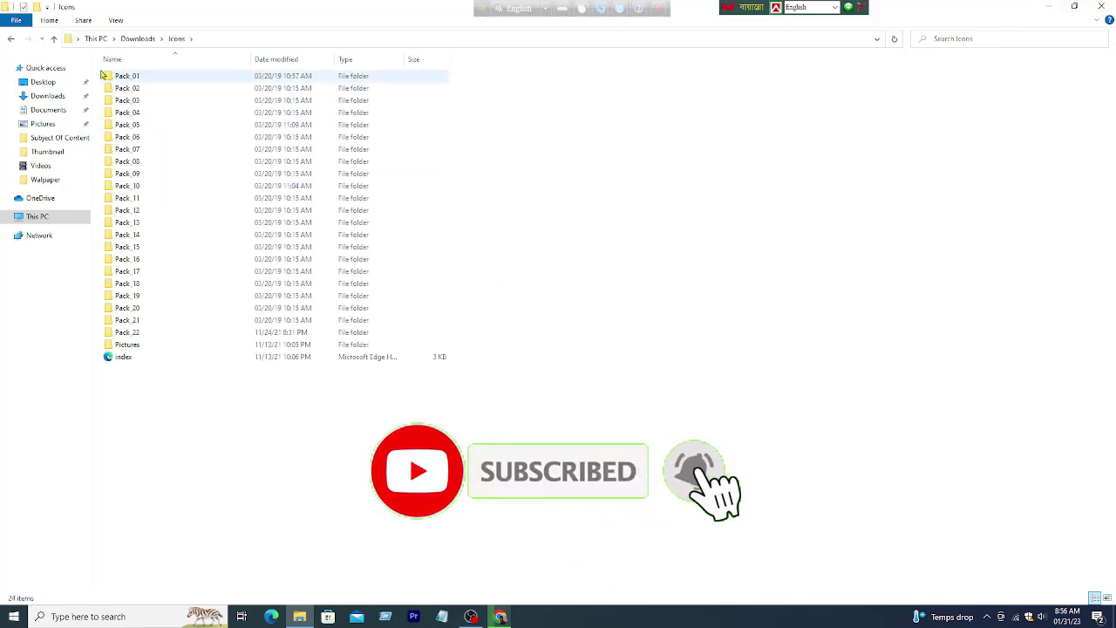
drag(218, 70, 471, 351)
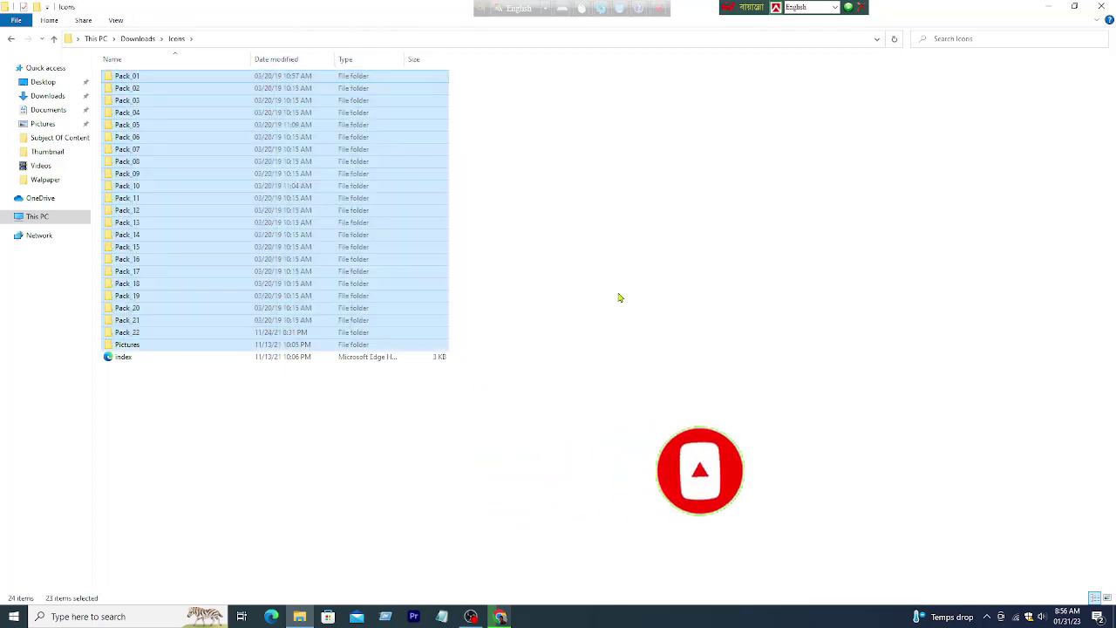
right_click(577, 176)
click(629, 225)
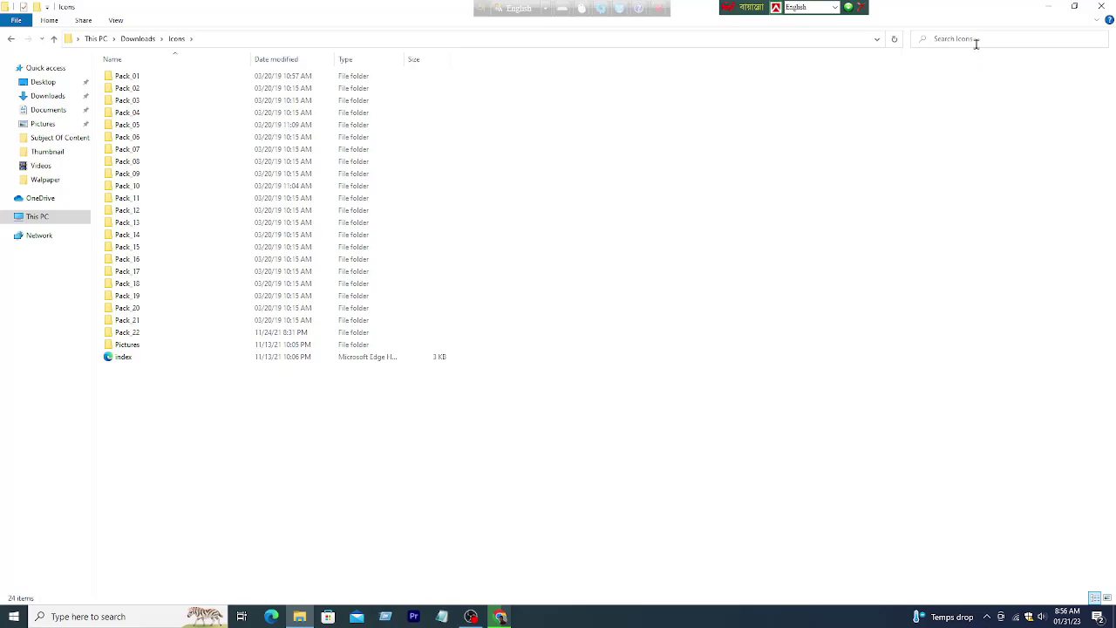
click(1047, 6)
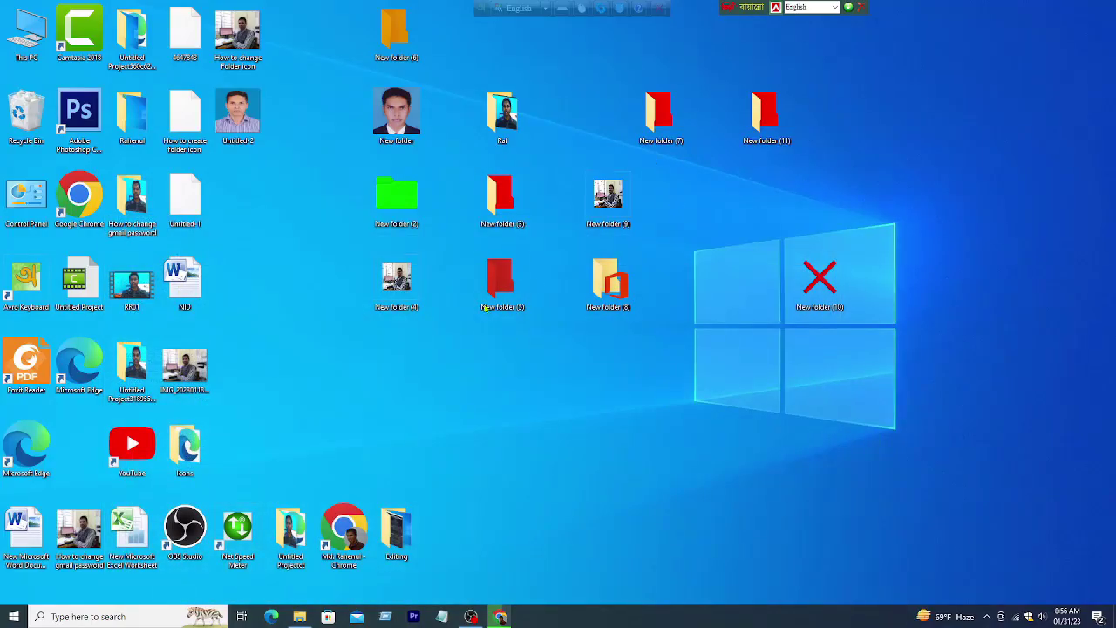
Create a new folder on the desktop, keeping its default name.
right_click(281, 194)
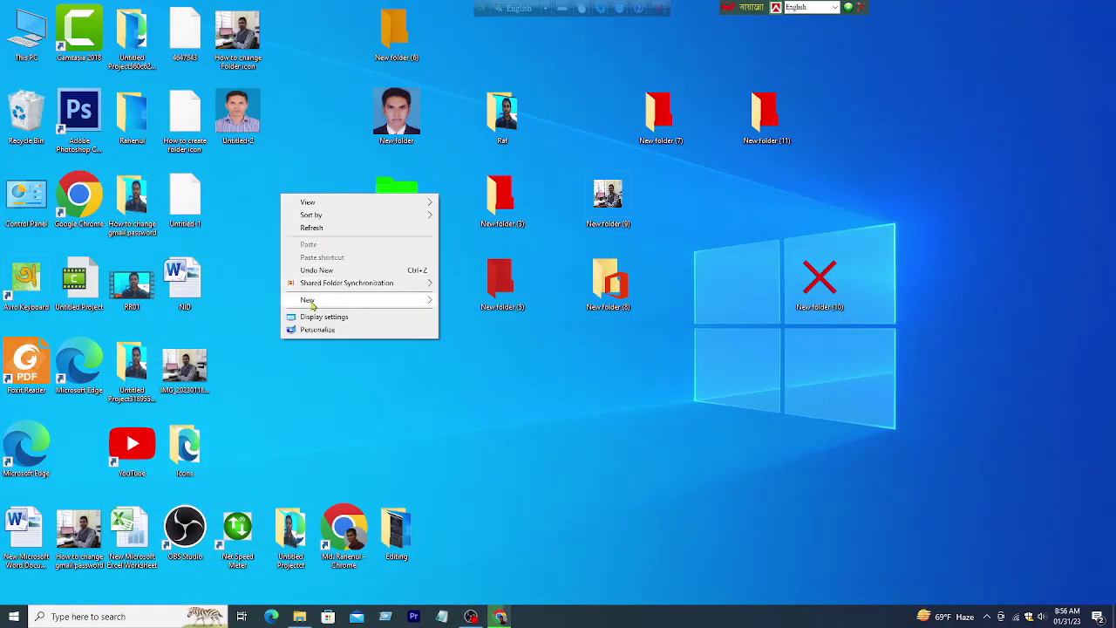
mouse_move(307, 300)
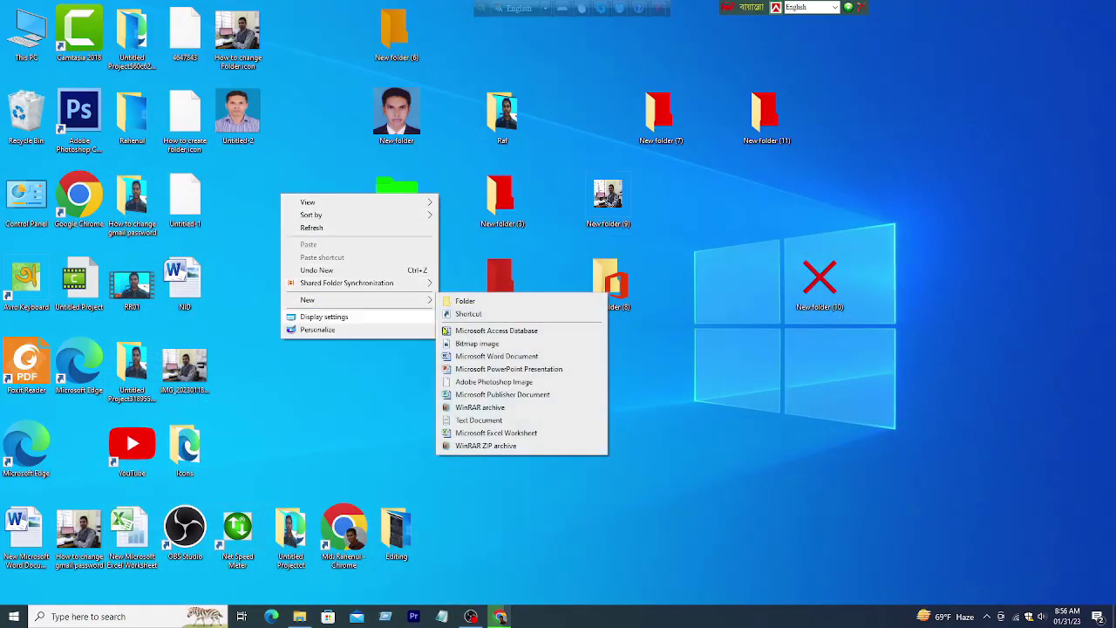
click(465, 301)
key(Return)
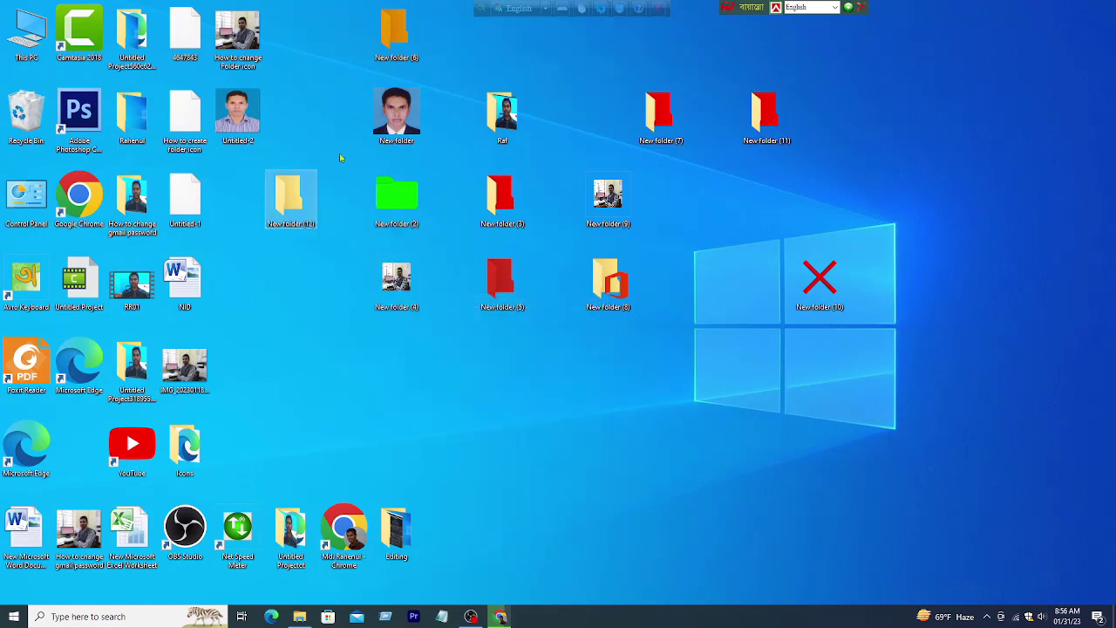
Open the Change Icon dialog from the Customize properties of New folder (12).
right_click(297, 201)
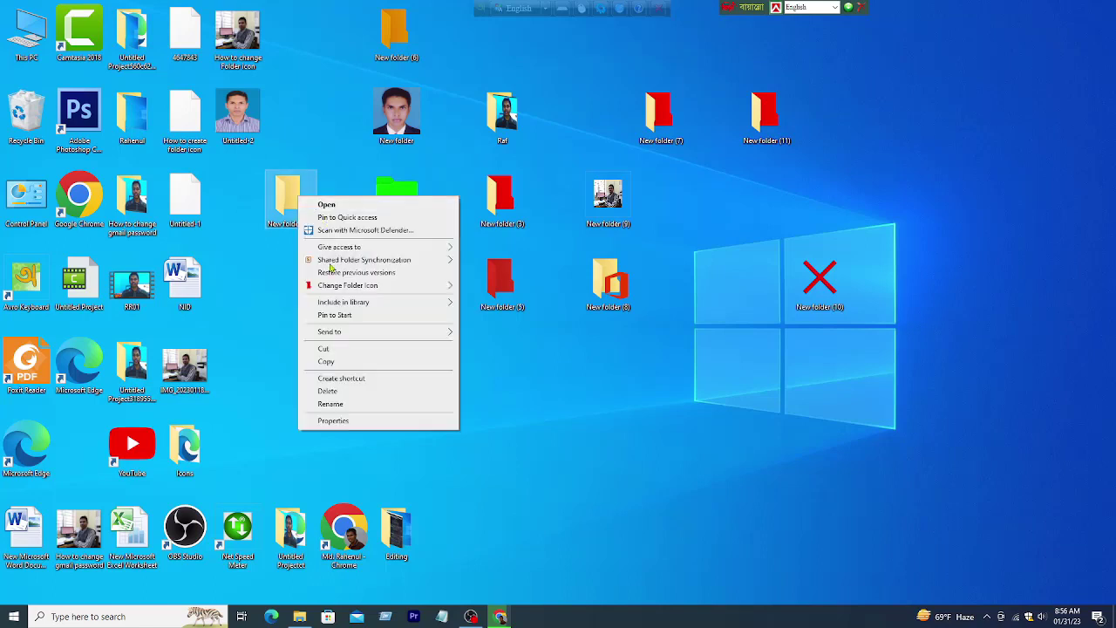
click(369, 421)
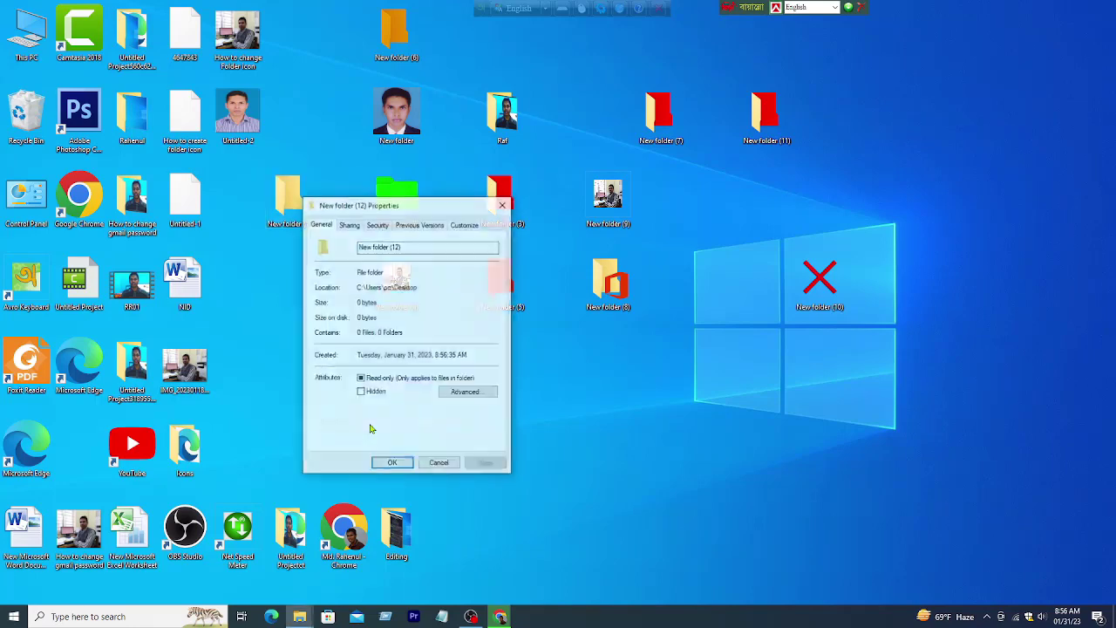
drag(435, 211, 532, 88)
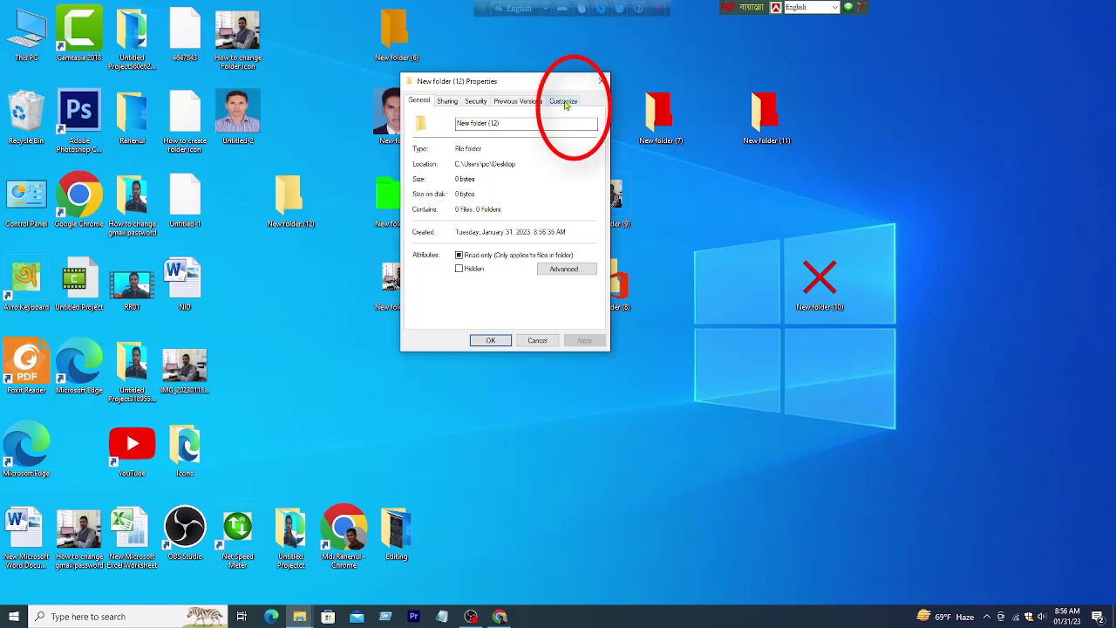
click(563, 101)
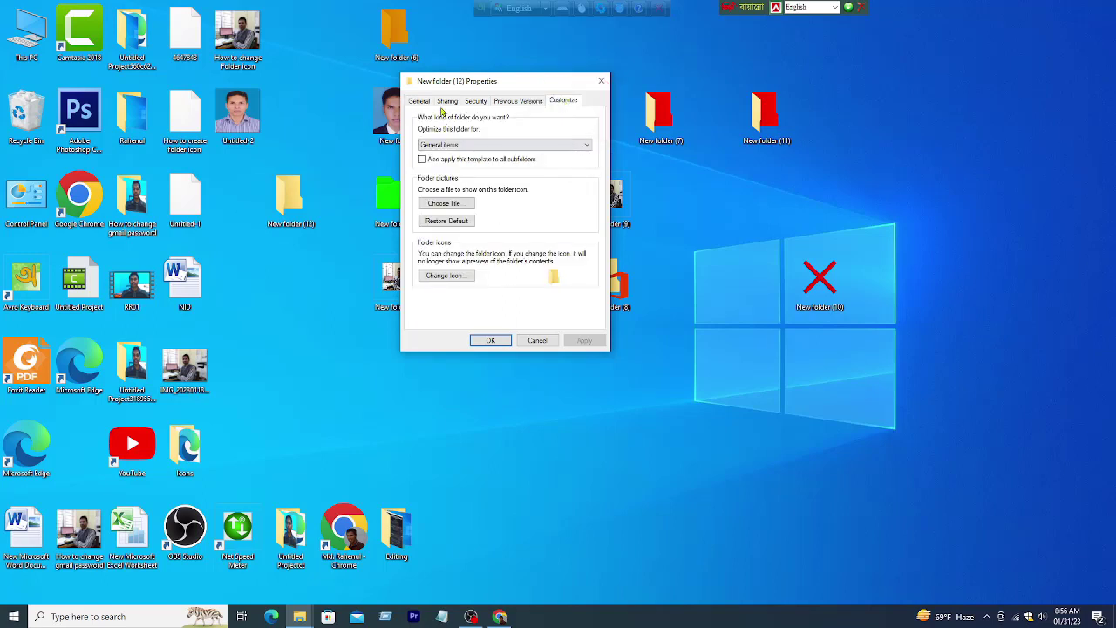
click(446, 276)
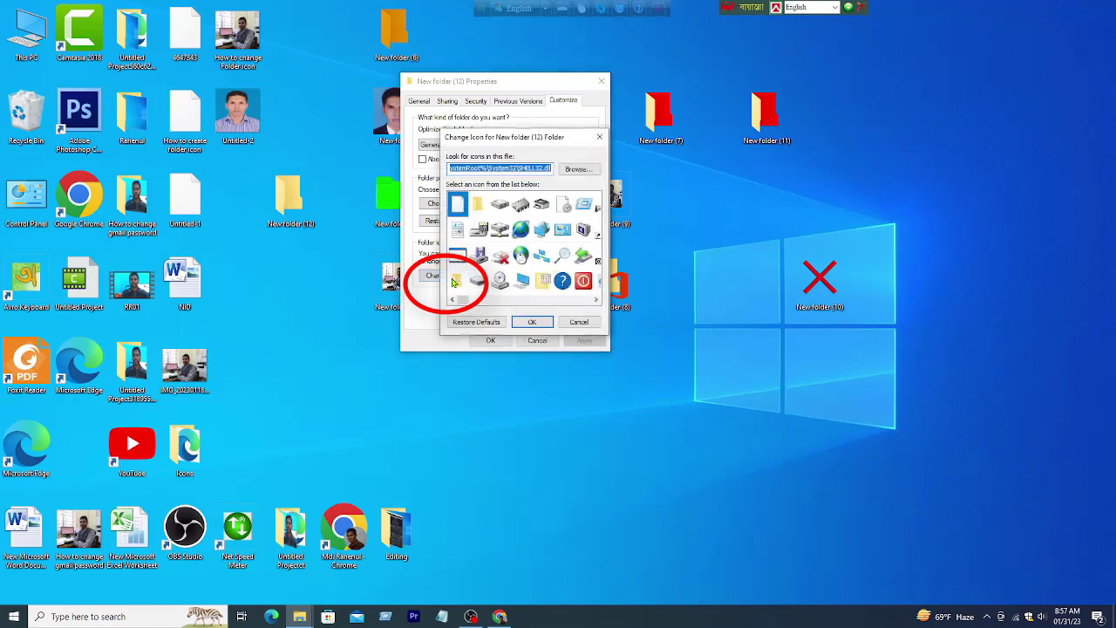
Browse for an icon file in the Pack_01 folder inside the Icons folder in Downloads.
click(578, 171)
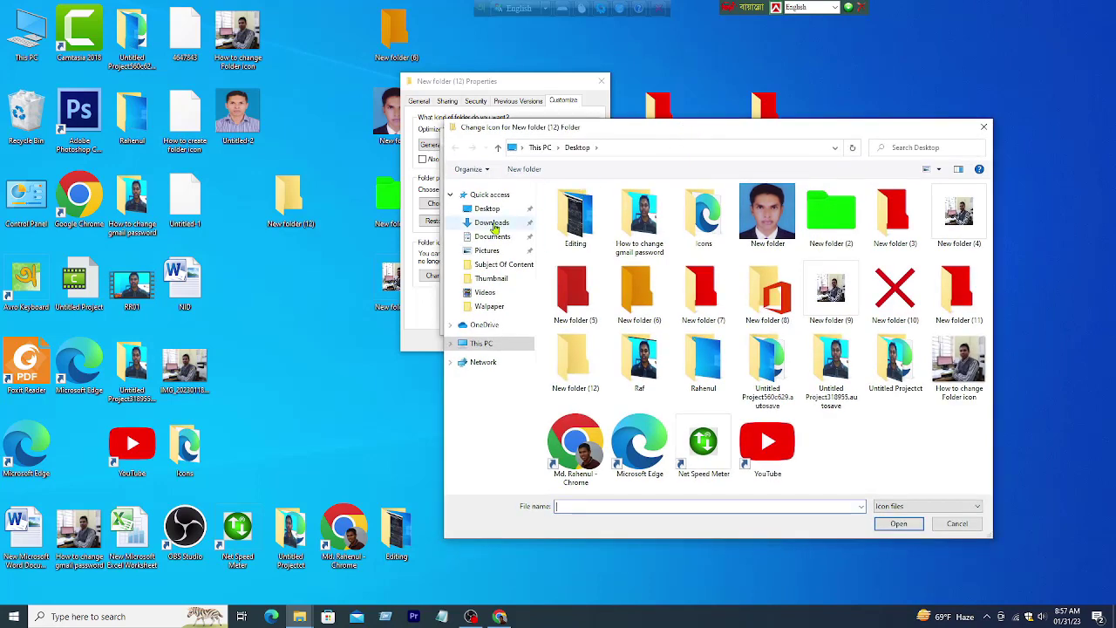
click(490, 222)
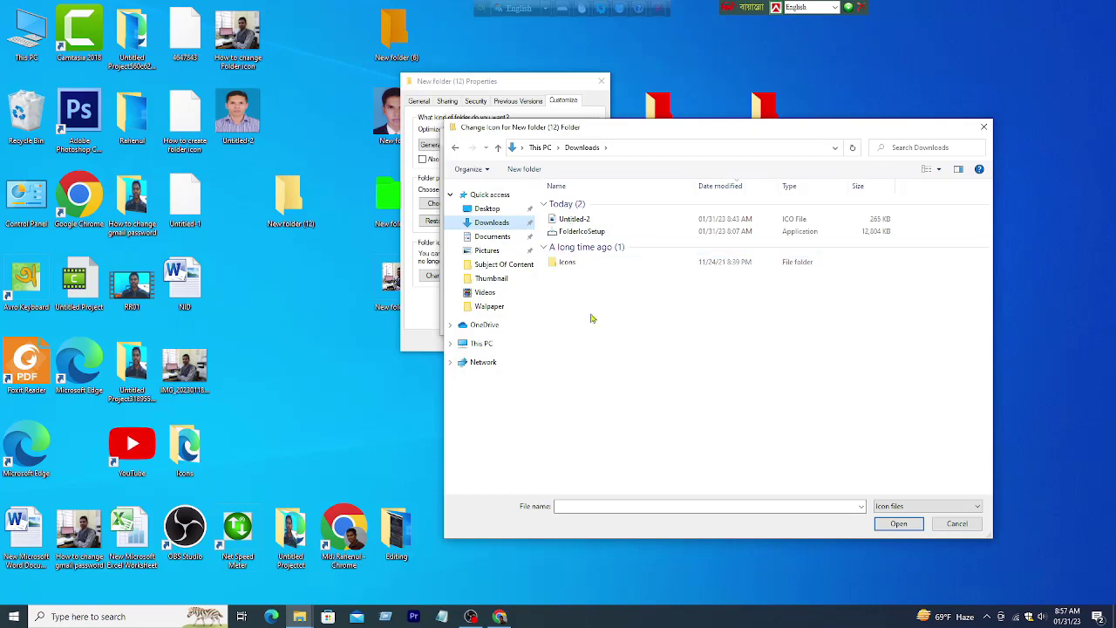
double_click(556, 266)
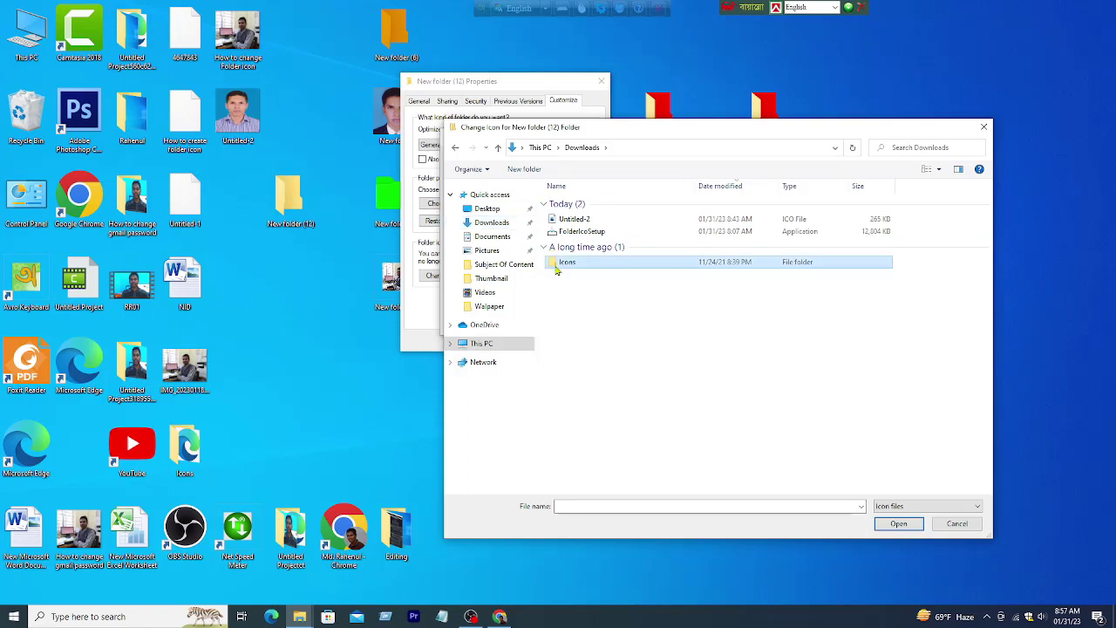
double_click(580, 203)
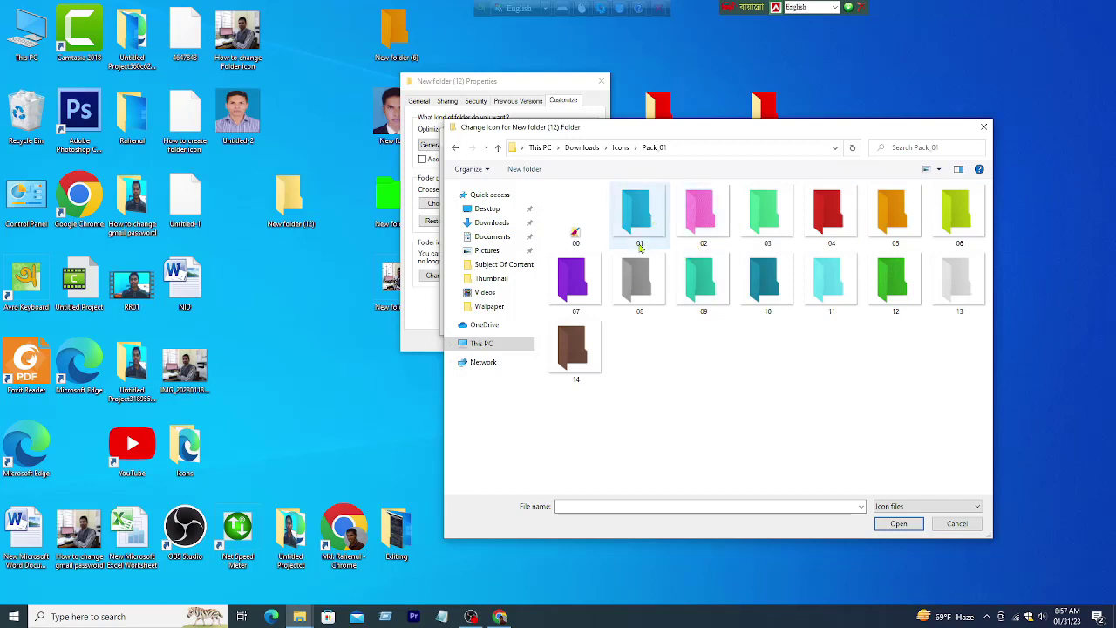
Choose the green folder icon 12 from Pack_01 and apply it to New folder (12), closing its properties.
click(822, 227)
click(901, 231)
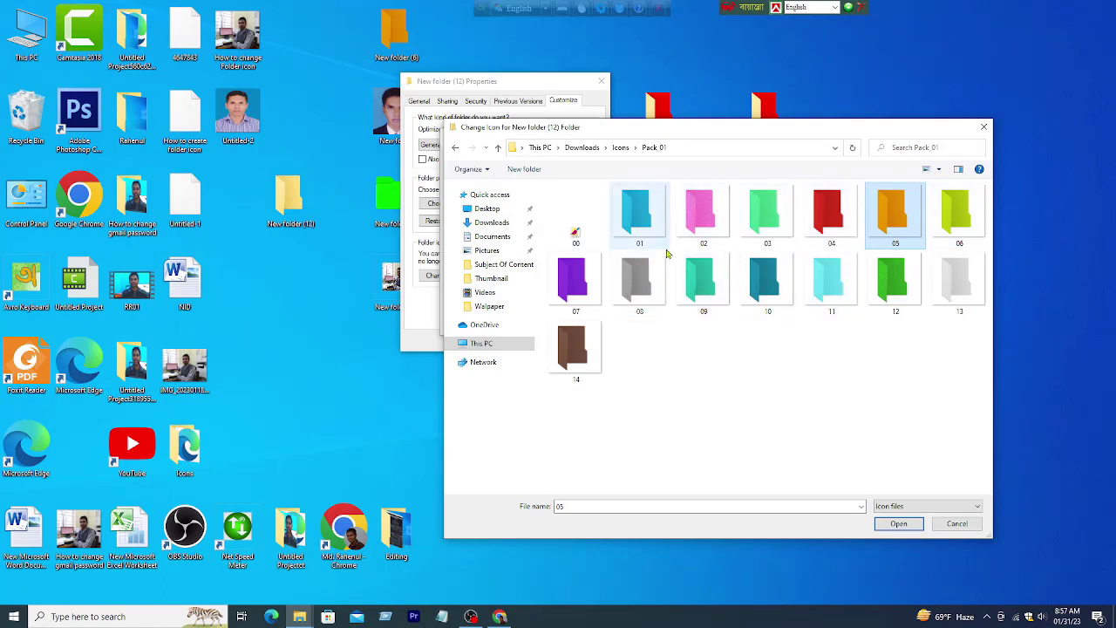
click(757, 228)
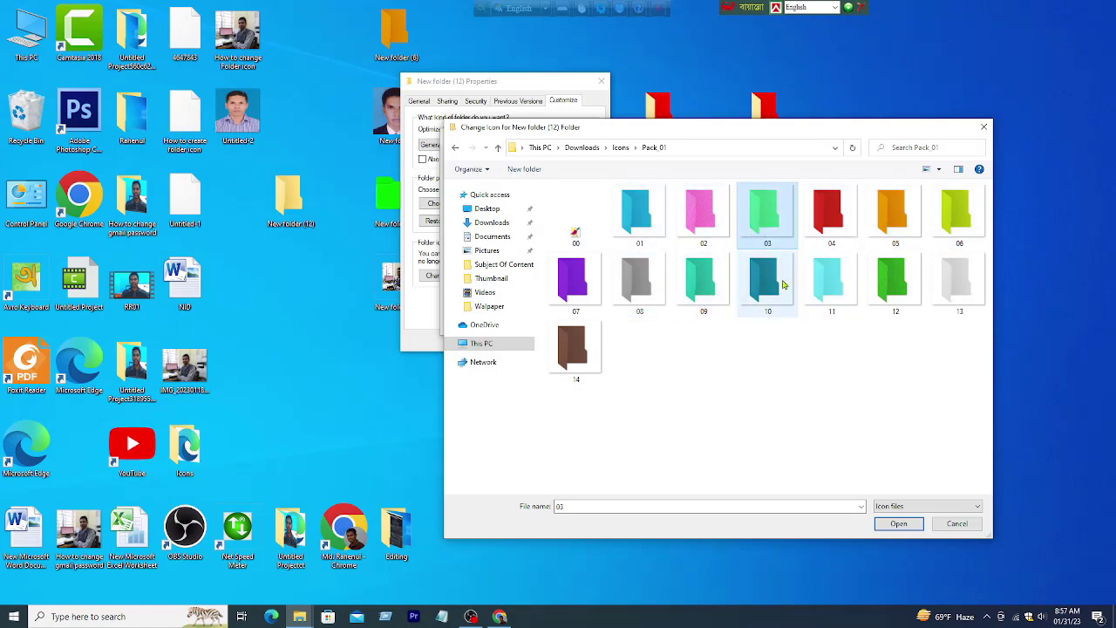
click(893, 283)
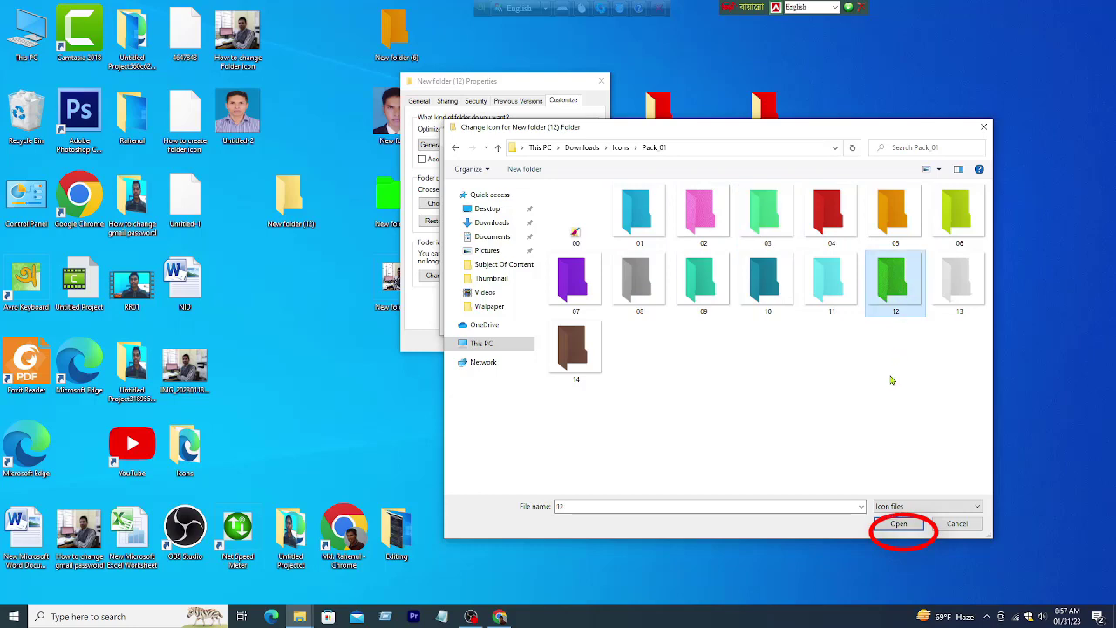
click(900, 524)
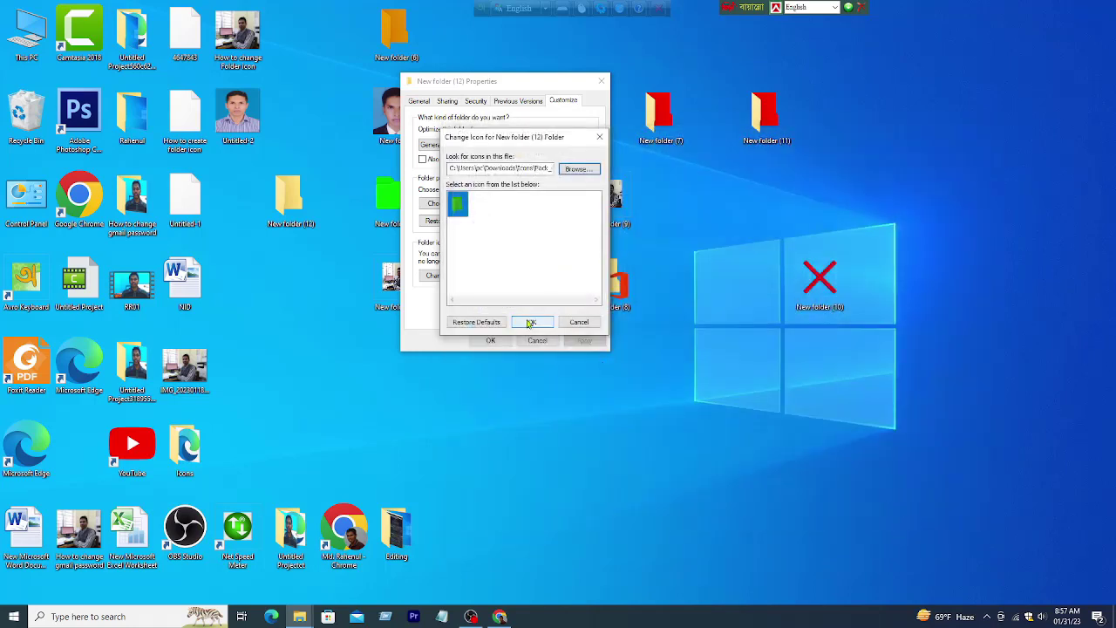
click(531, 322)
click(583, 340)
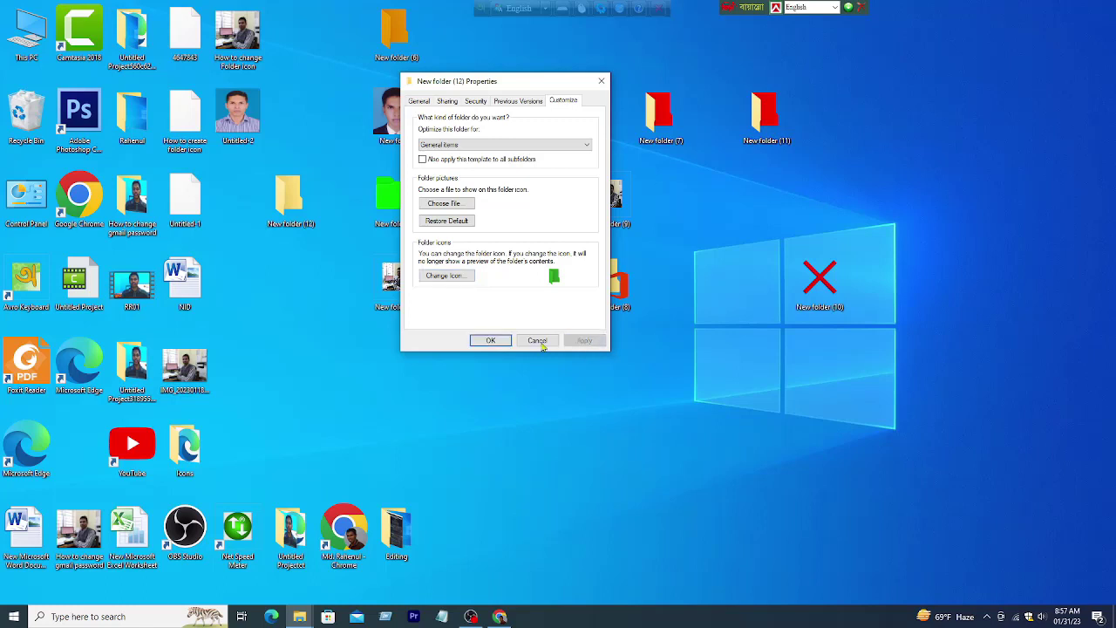
click(491, 340)
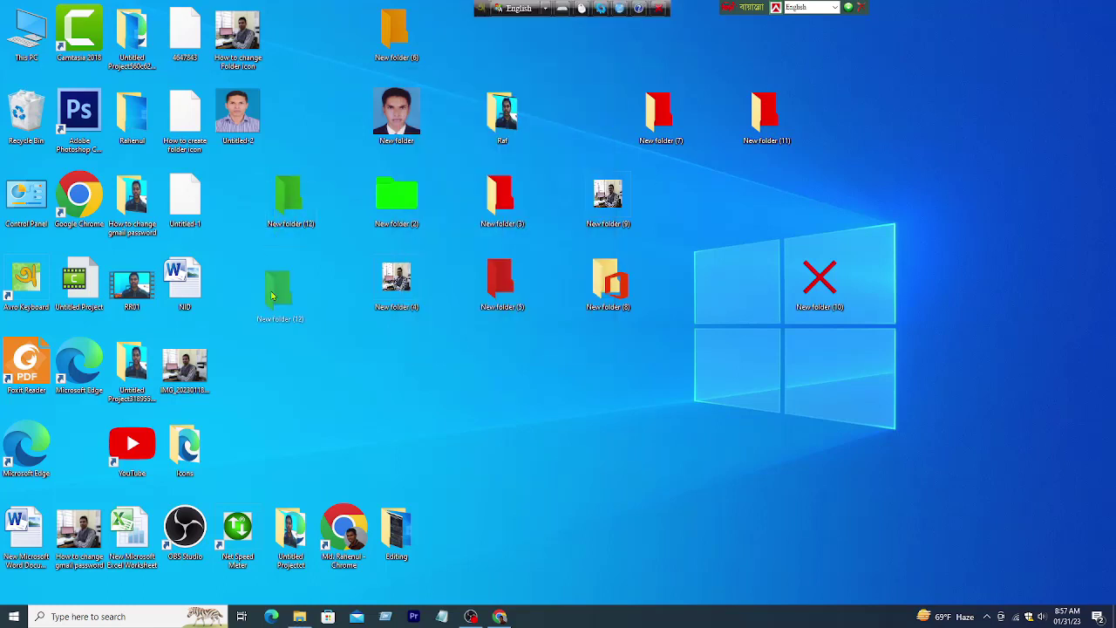
Reopen the Customize properties of New folder (12) and start browsing for another icon file.
right_click(283, 202)
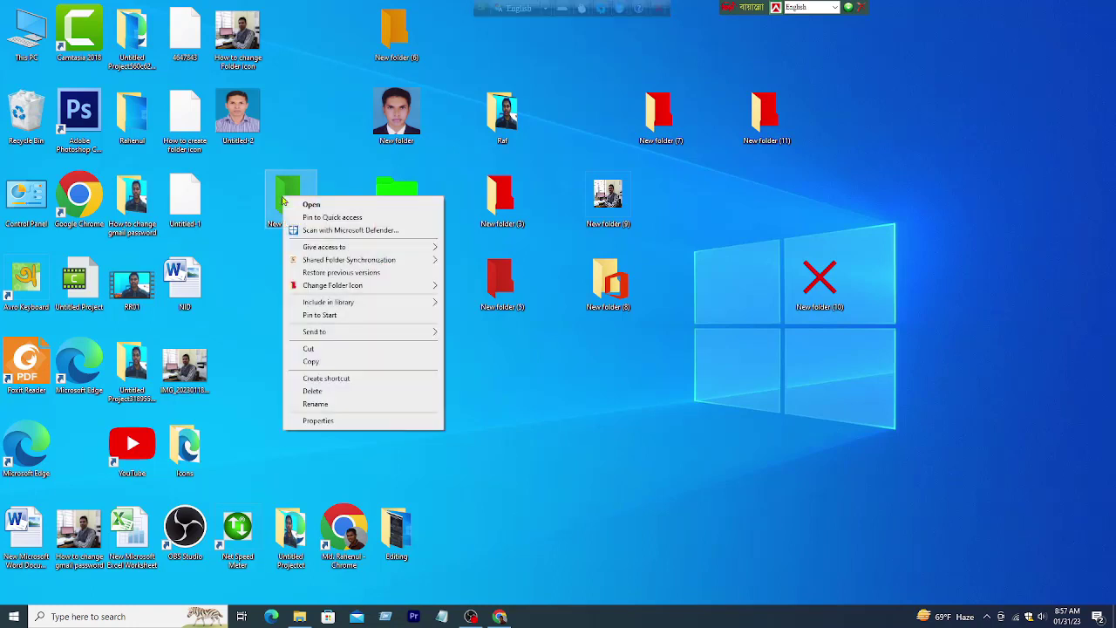
click(317, 421)
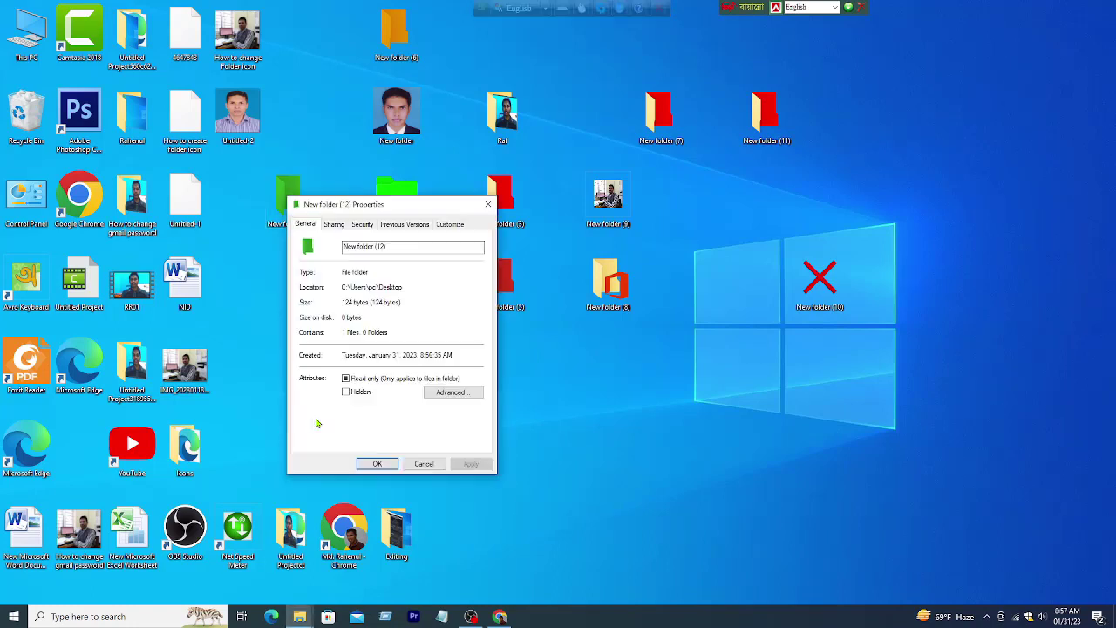
click(450, 225)
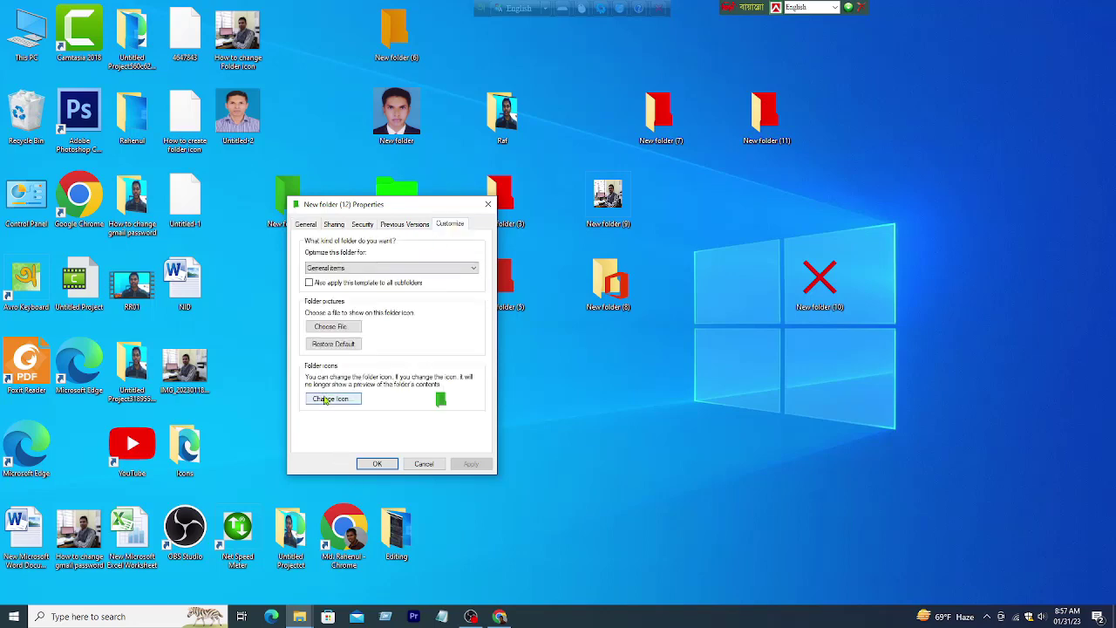
click(324, 398)
click(477, 297)
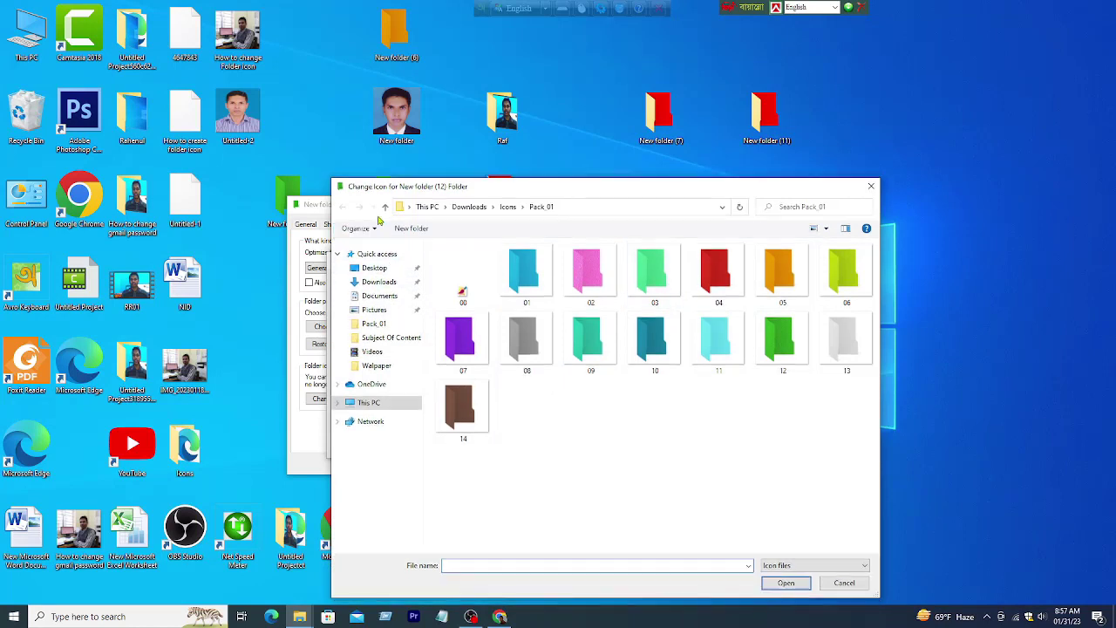
Choose the red icon 13 from the Pack_02 folder and apply it to New folder (12), closing its properties.
click(385, 209)
double_click(455, 274)
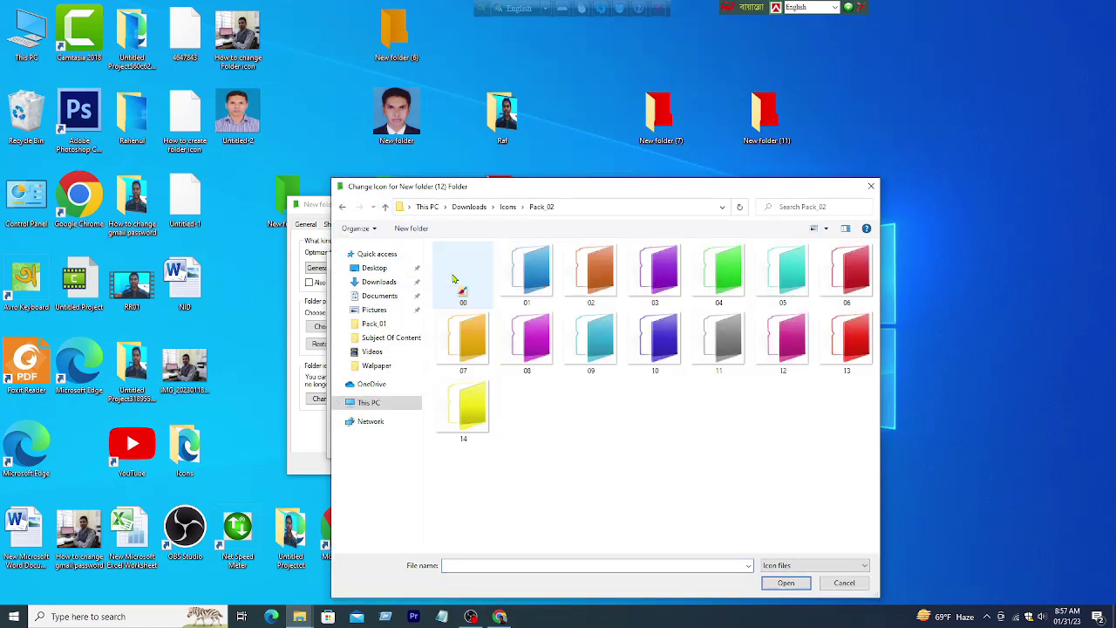
click(858, 353)
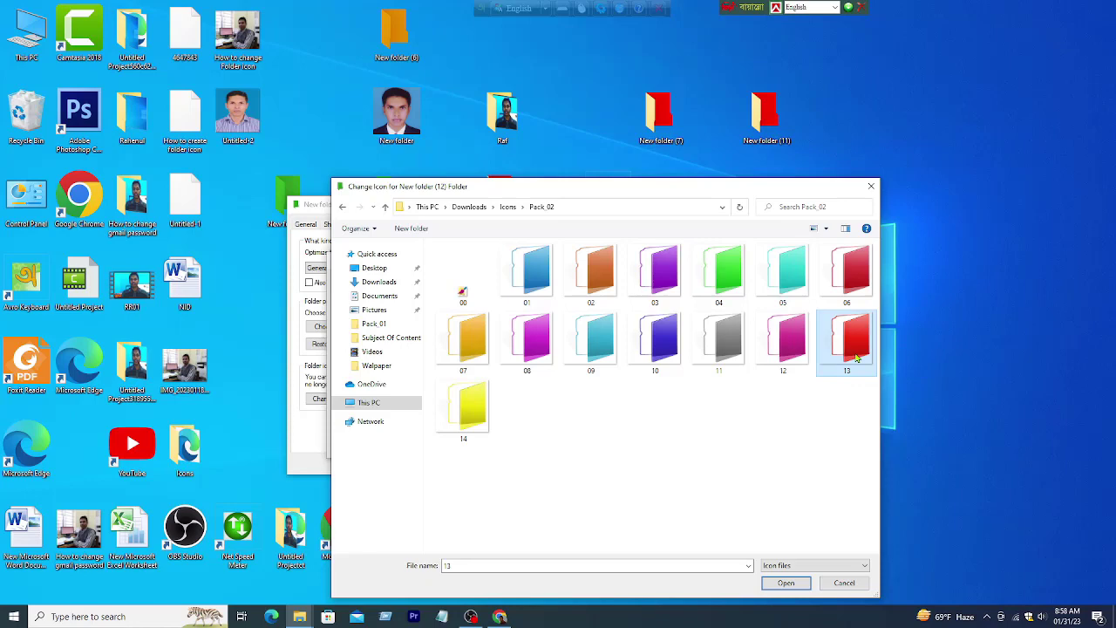
click(787, 582)
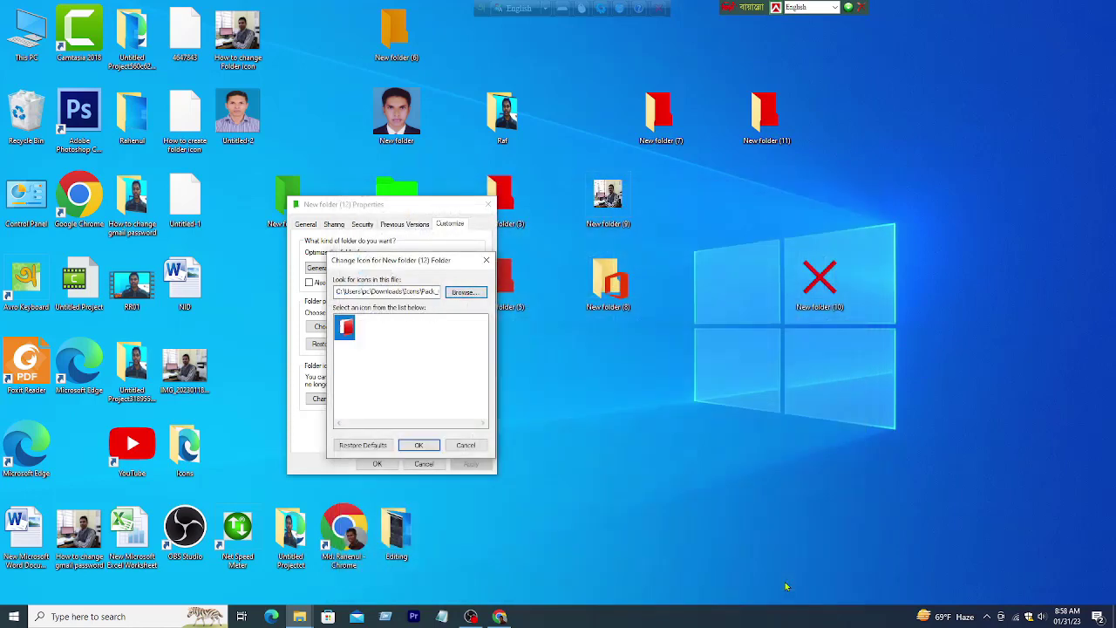
click(419, 445)
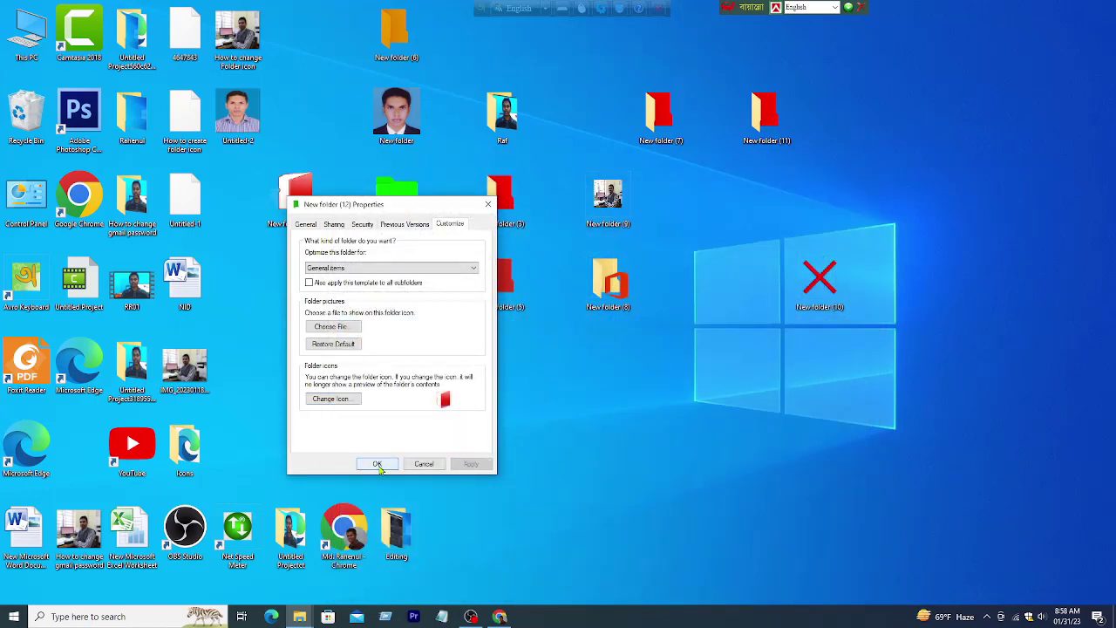
click(377, 463)
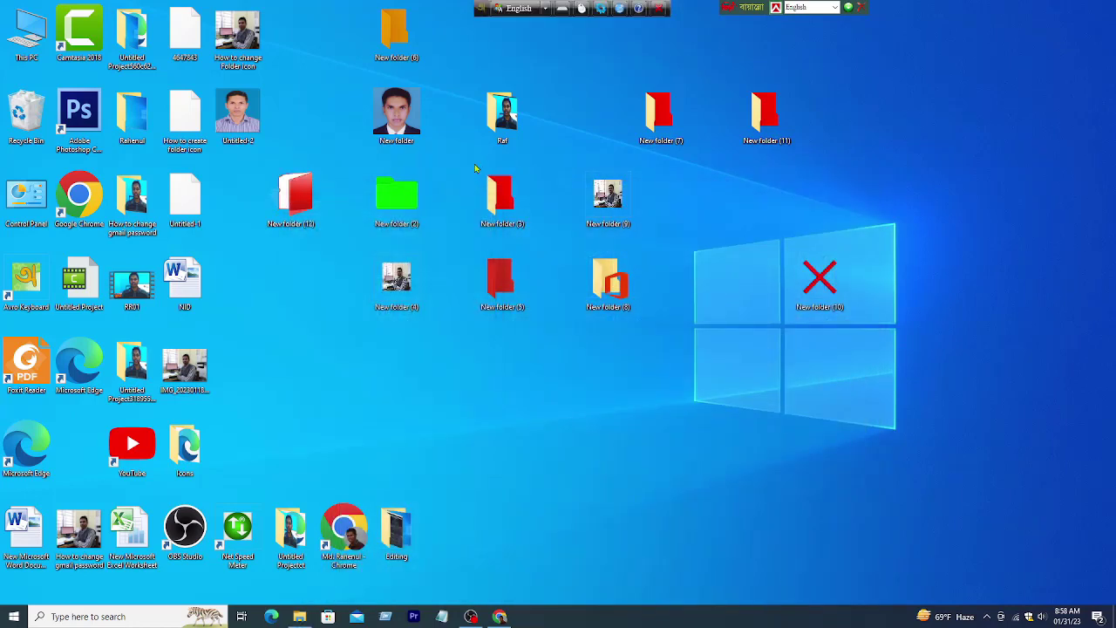
Open the Change Icon dialog from New folder (12)'s Customize properties, move it aside and start browsing for an icon file.
right_click(303, 202)
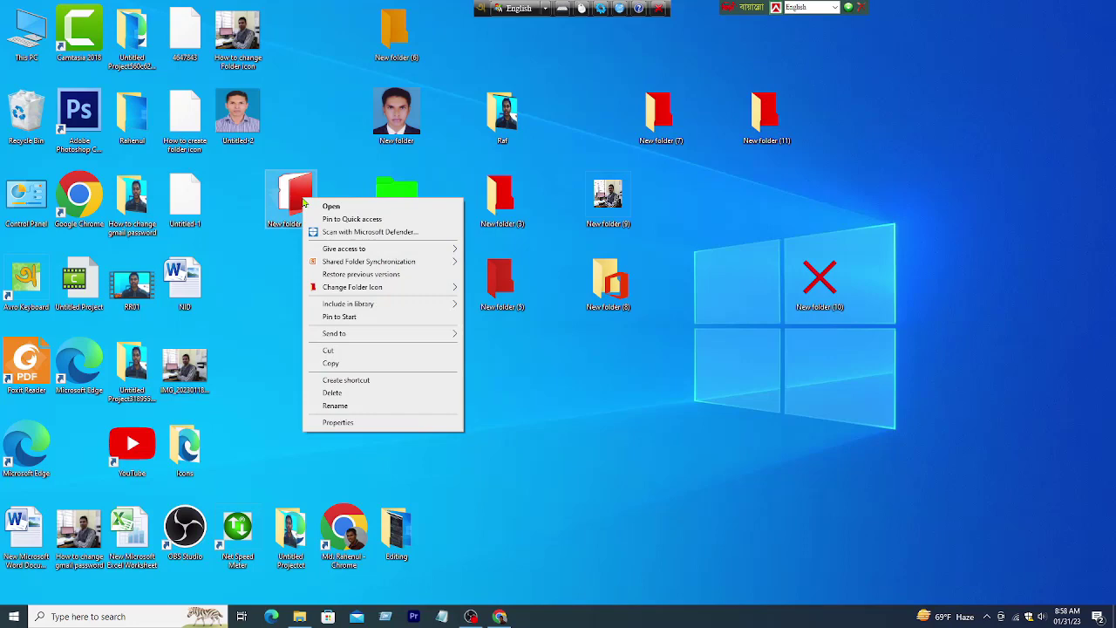
click(349, 422)
click(468, 226)
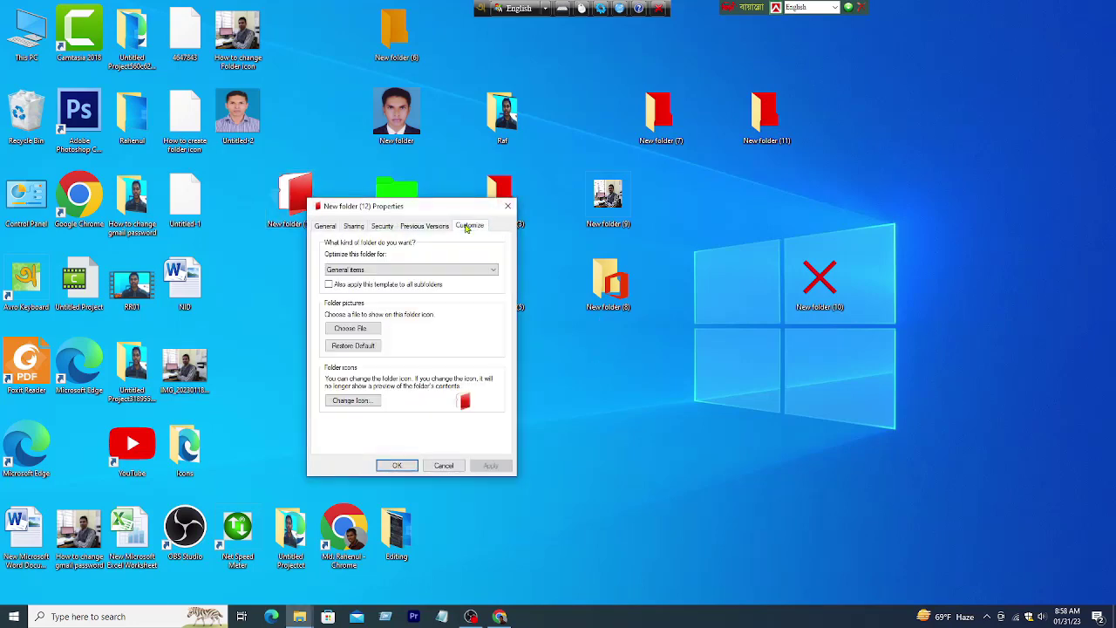
click(358, 404)
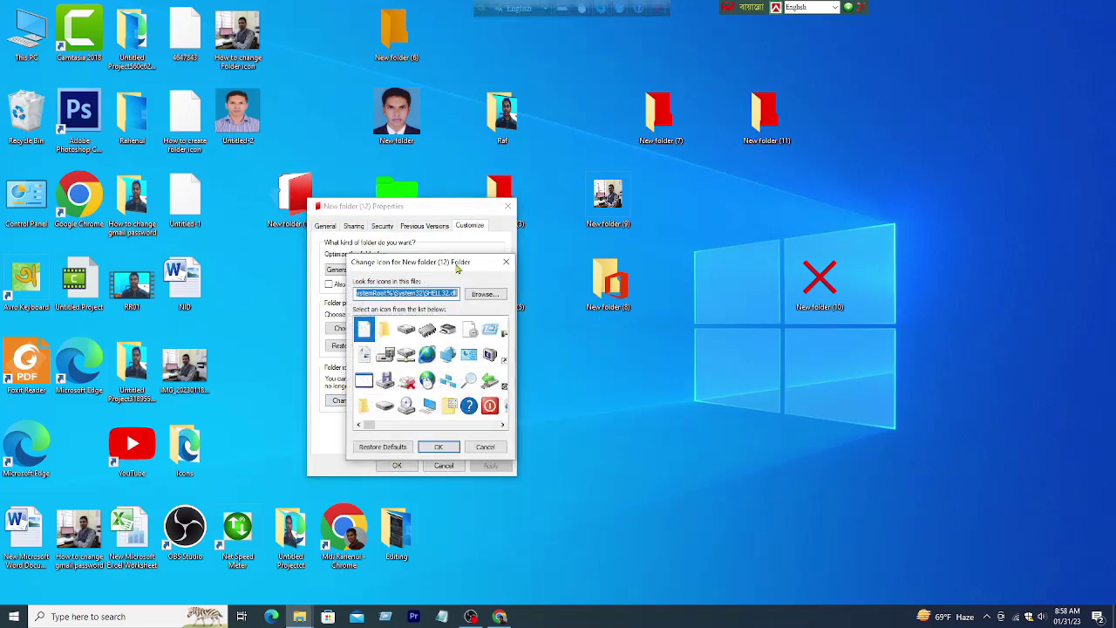
drag(458, 260, 720, 162)
click(747, 188)
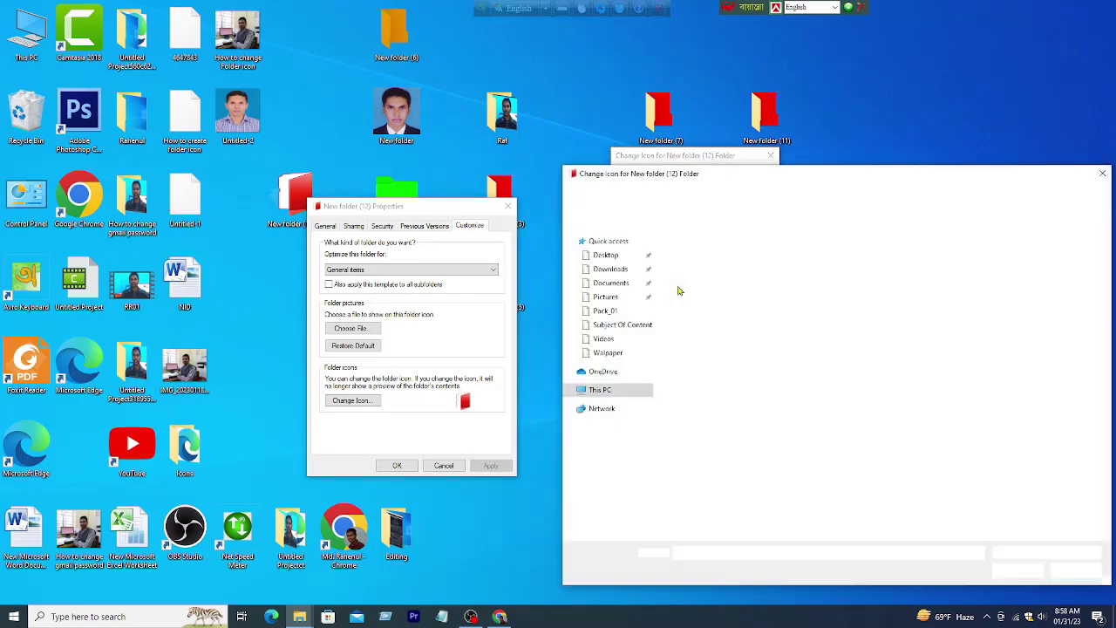
Look over the icons in the Pack_11 folder and return to the Icons folder.
click(616, 194)
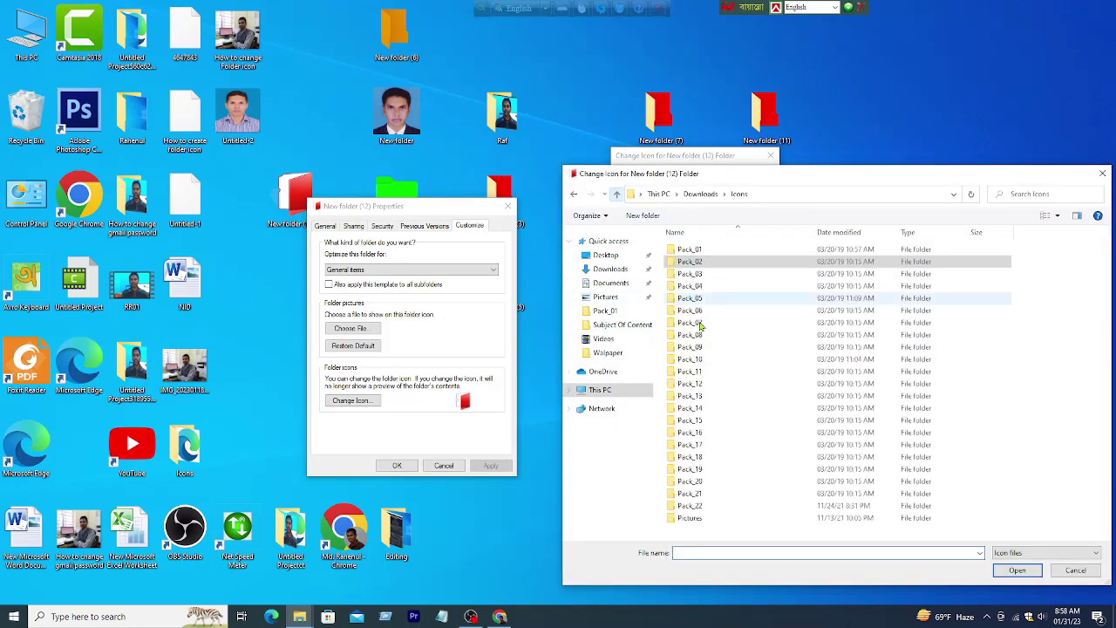
double_click(697, 372)
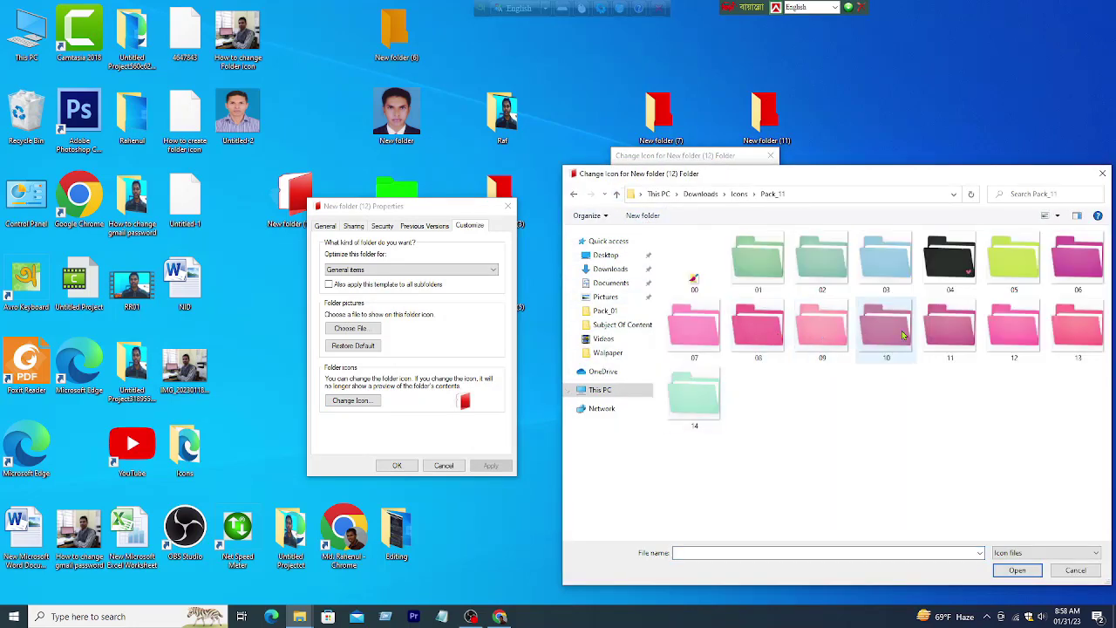
click(616, 195)
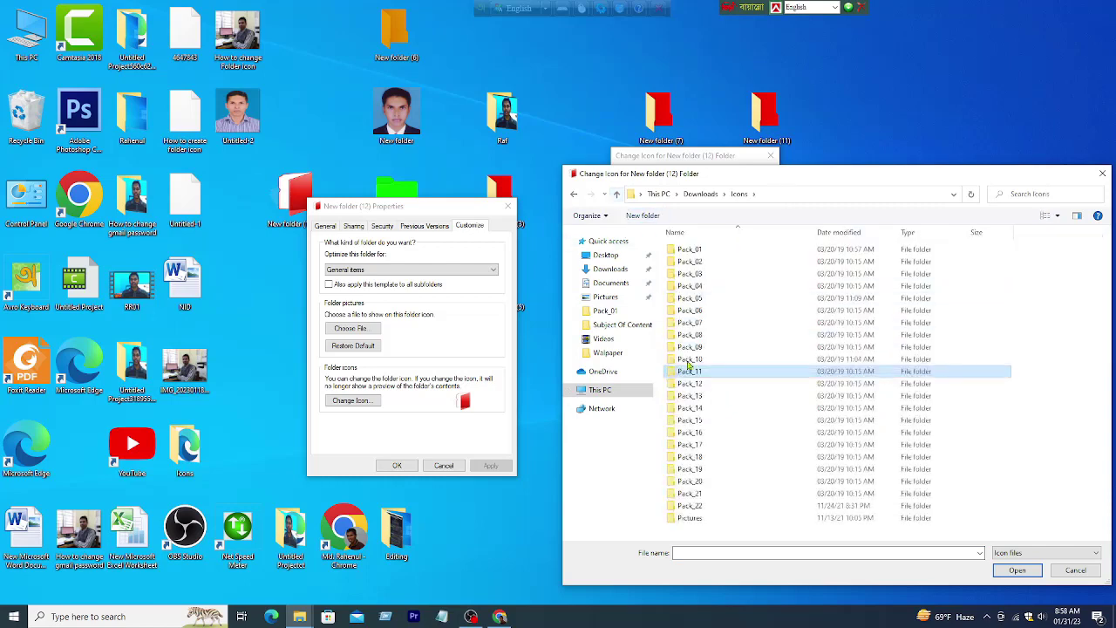
Choose the red Access-style icon 03 from the Pack_16 folder and apply it to New folder (12), closing its properties.
double_click(700, 435)
click(895, 264)
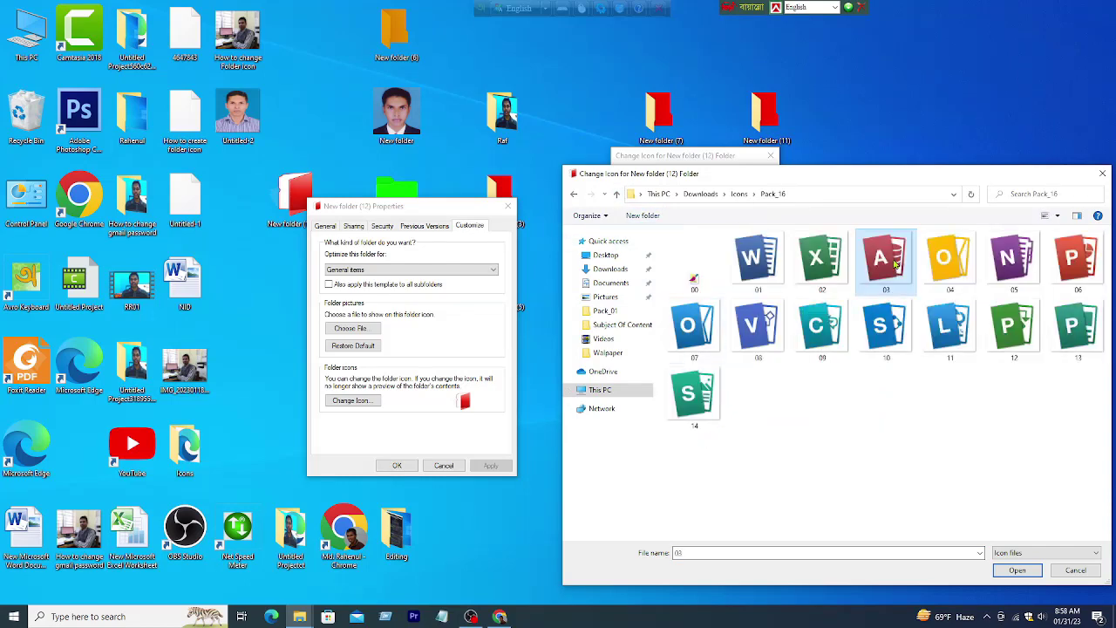
click(1007, 574)
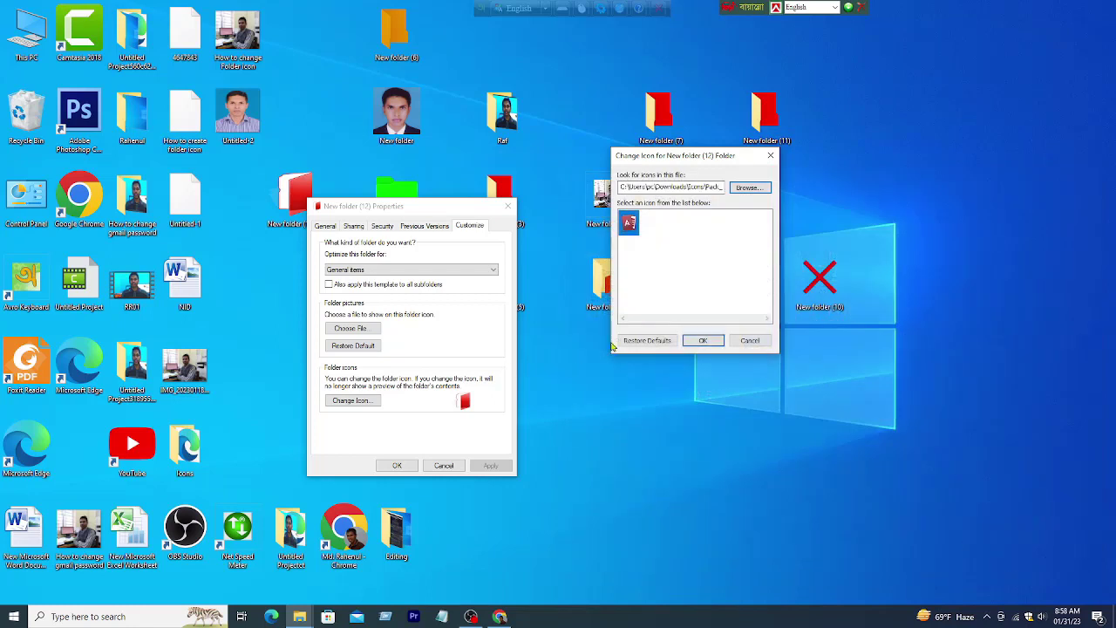
click(704, 340)
click(490, 465)
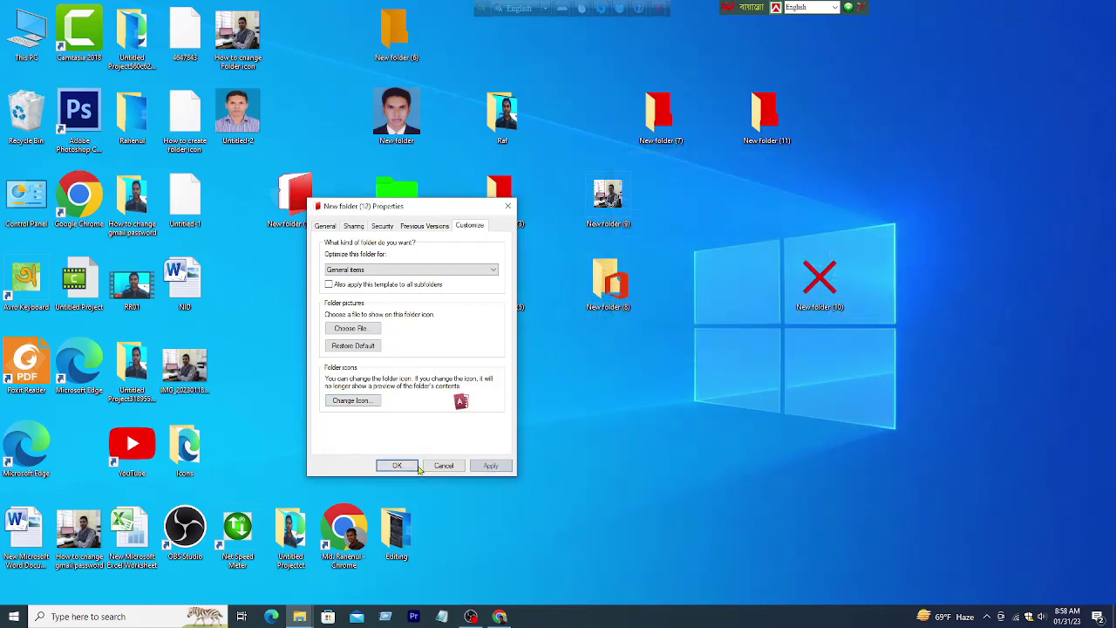
click(396, 466)
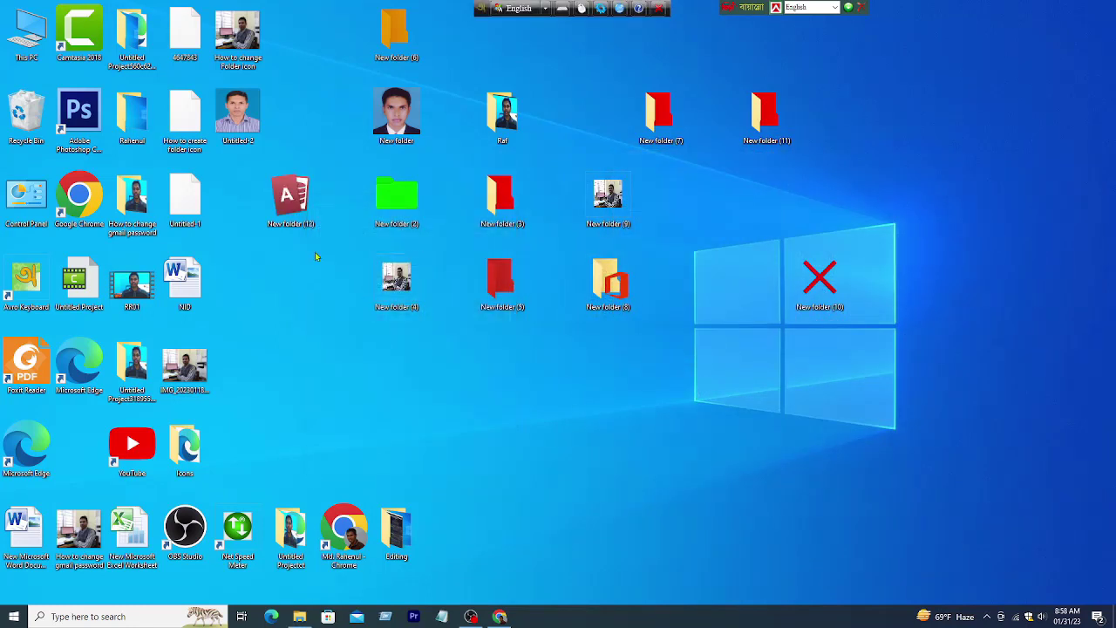
right_click(286, 203)
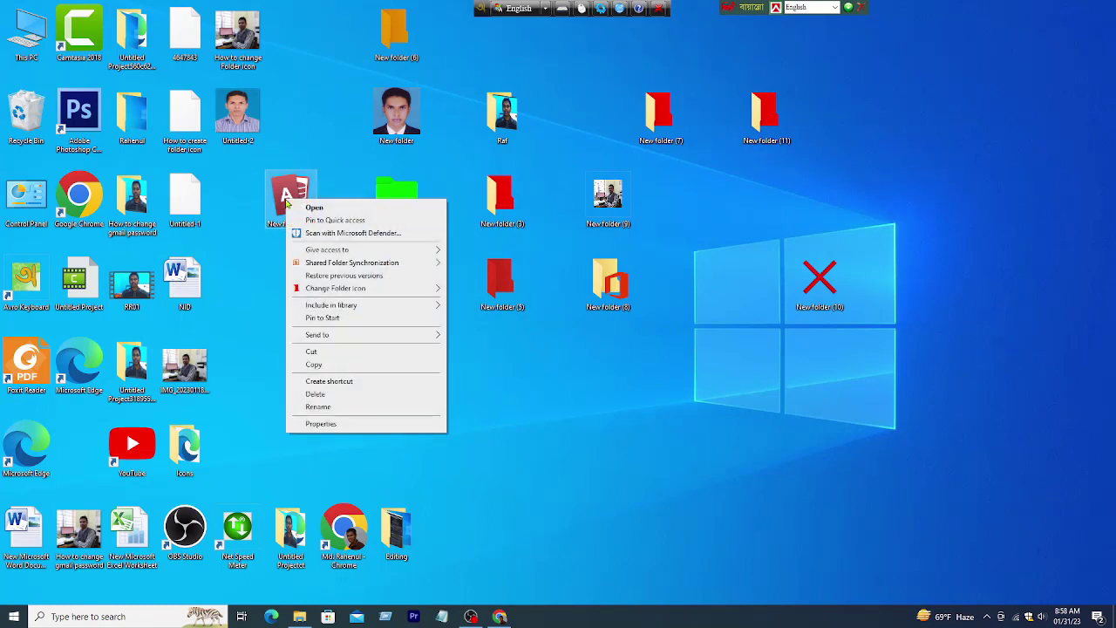
click(320, 424)
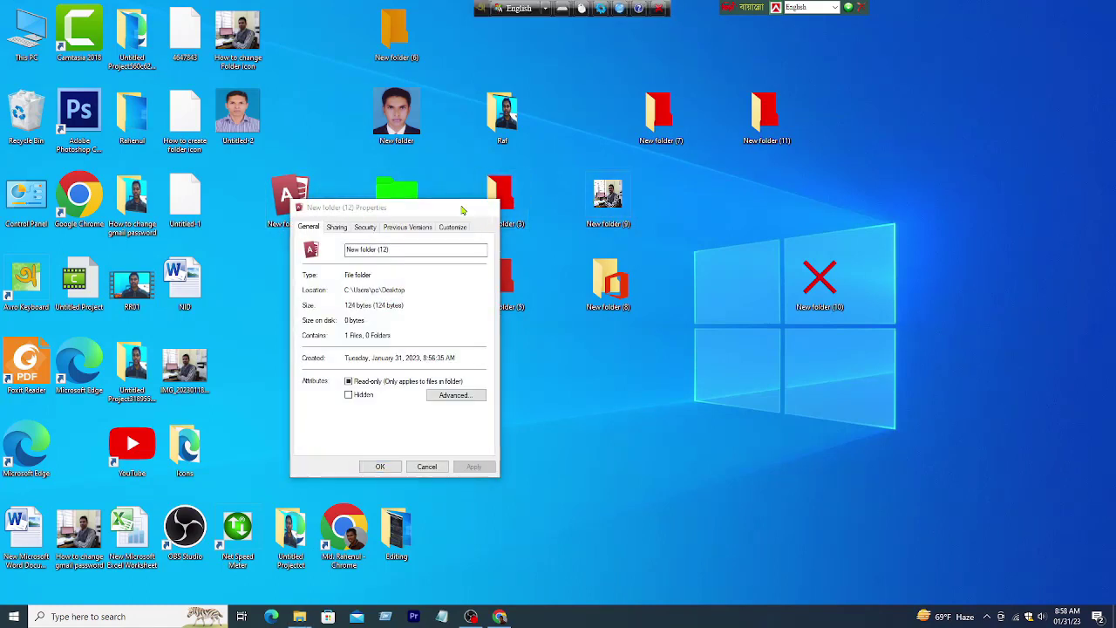
click(490, 207)
Open the Change Icon dialog from New folder (12)'s Customize properties and start browsing for an icon file.
right_click(300, 195)
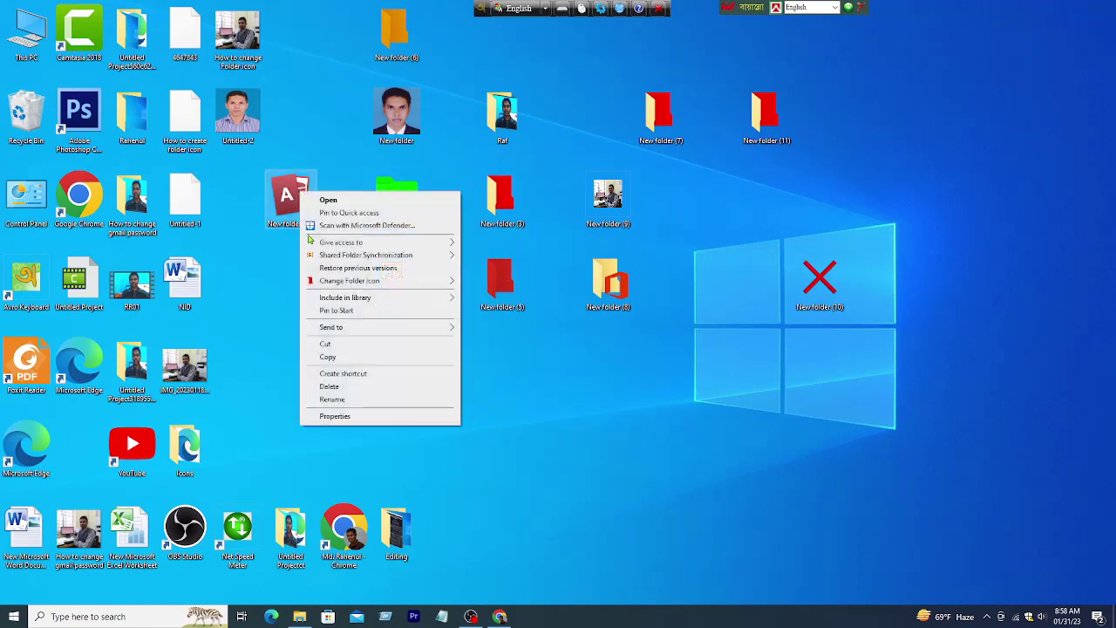
click(330, 416)
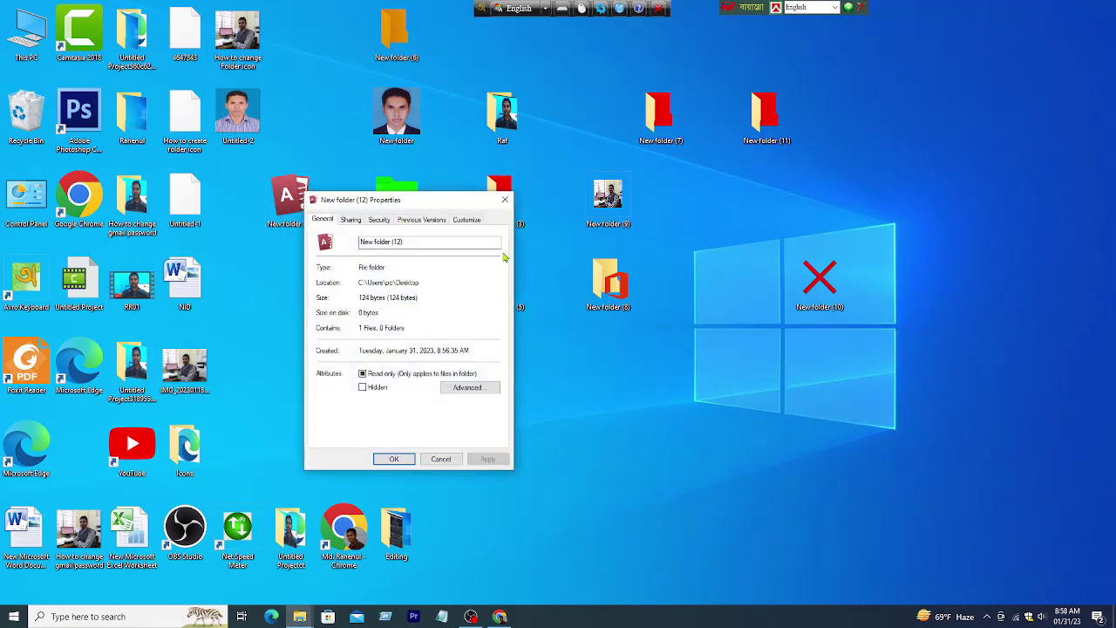
click(466, 219)
click(375, 394)
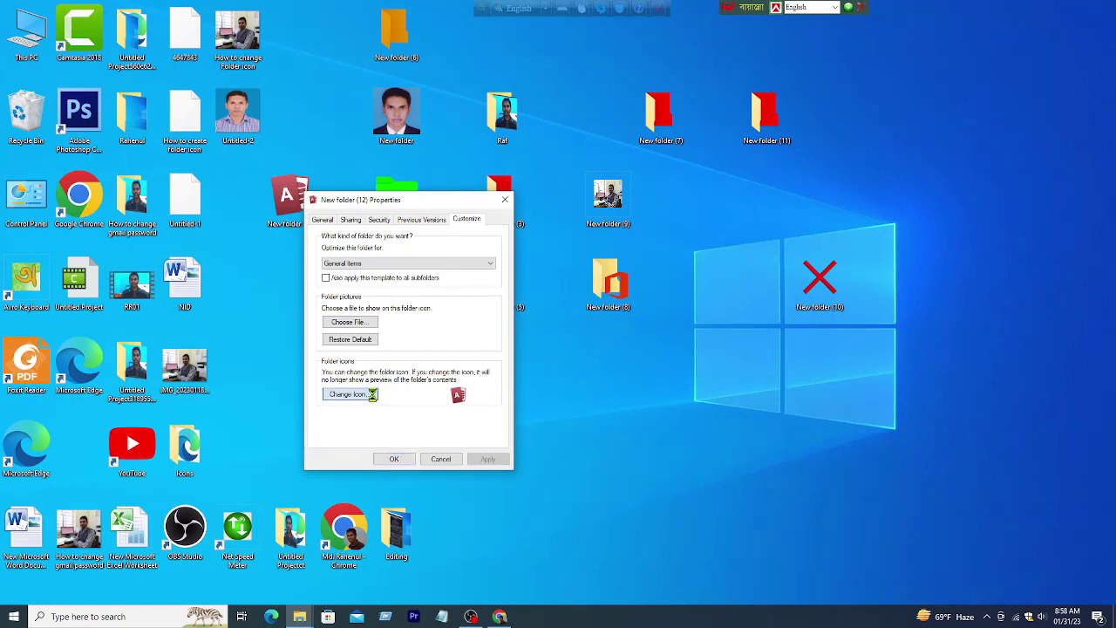
click(478, 288)
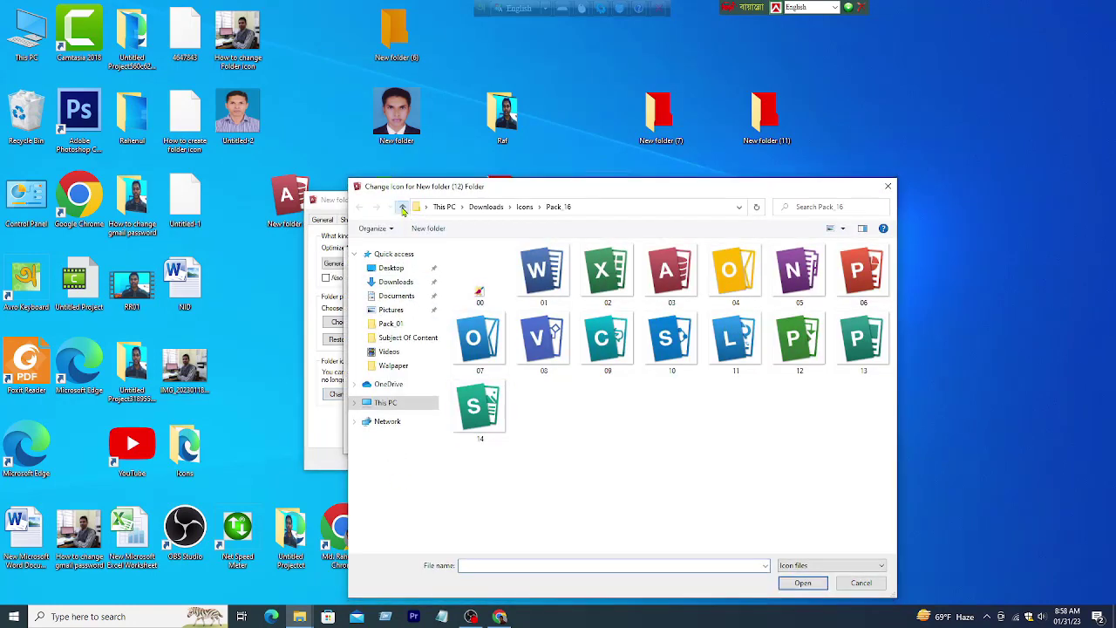
Look over the icons in Pack_12, Pack_06, Pack_04 and Pack_03, returning to the Icons folder.
click(402, 209)
double_click(502, 400)
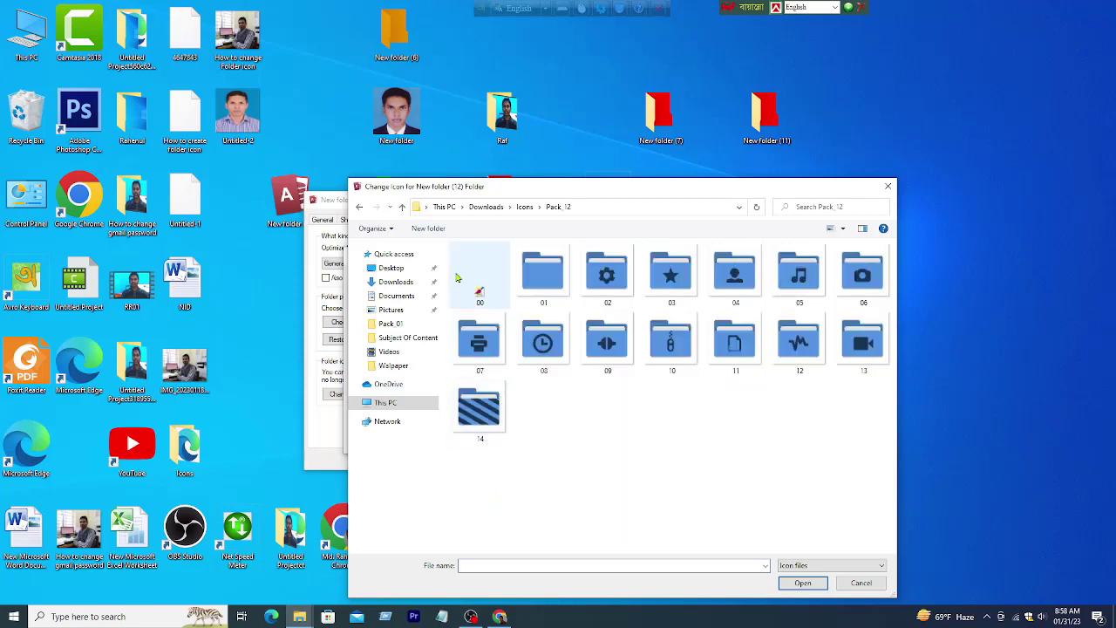
click(402, 206)
double_click(470, 322)
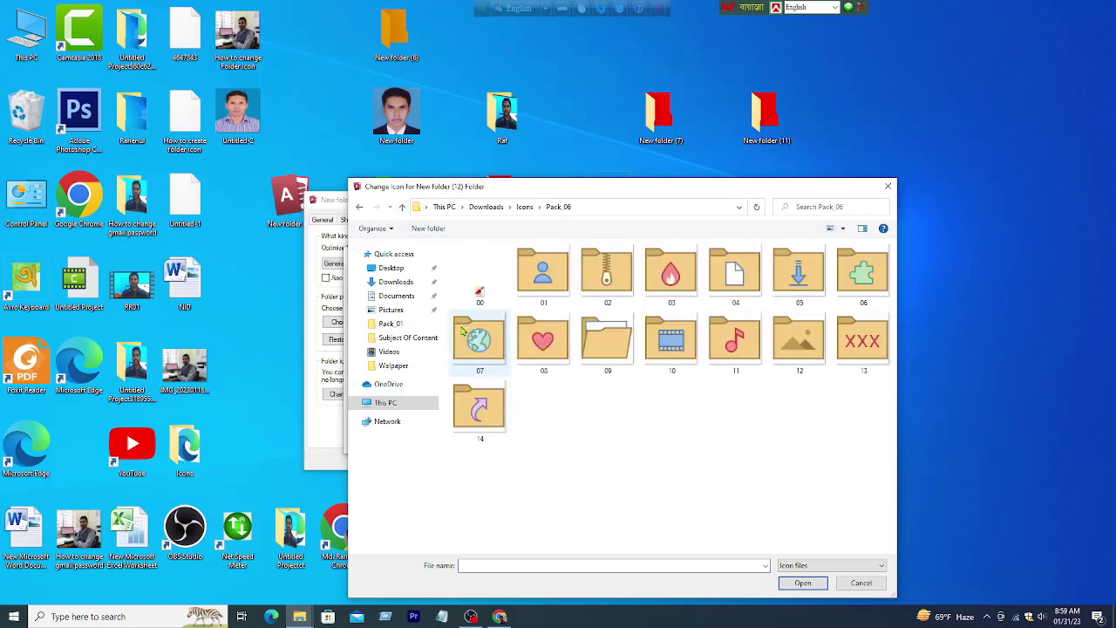
click(368, 207)
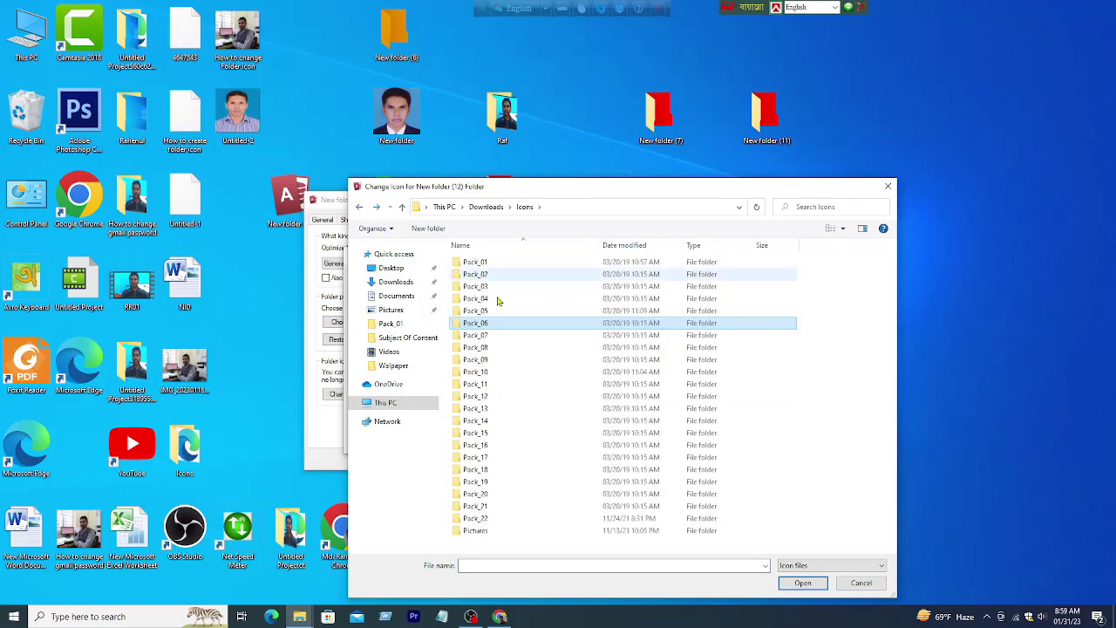
double_click(498, 299)
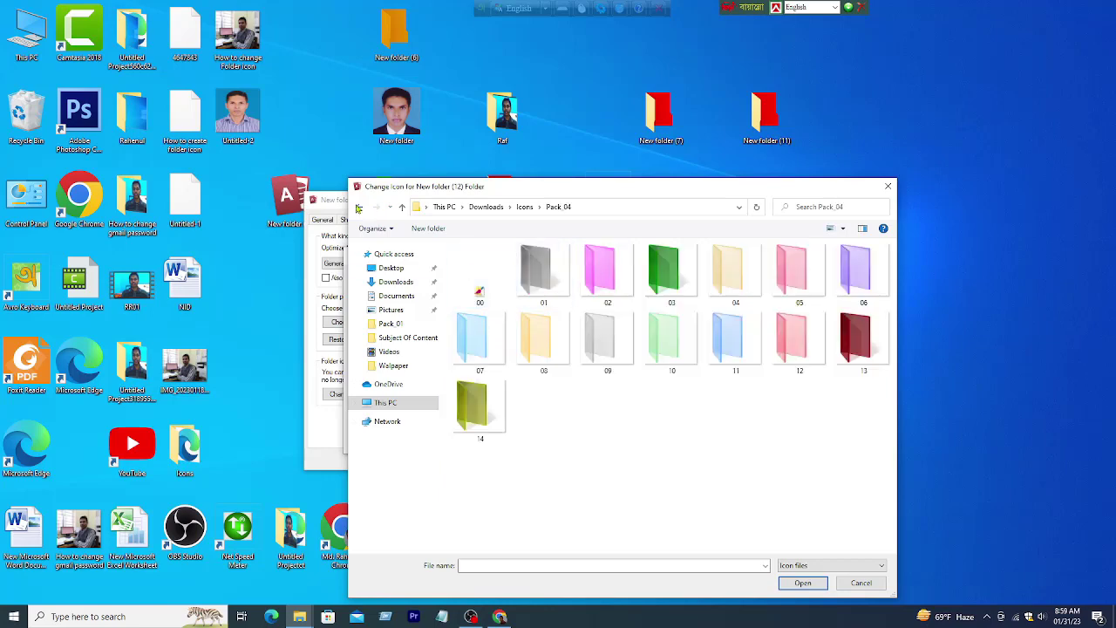
click(358, 207)
double_click(482, 289)
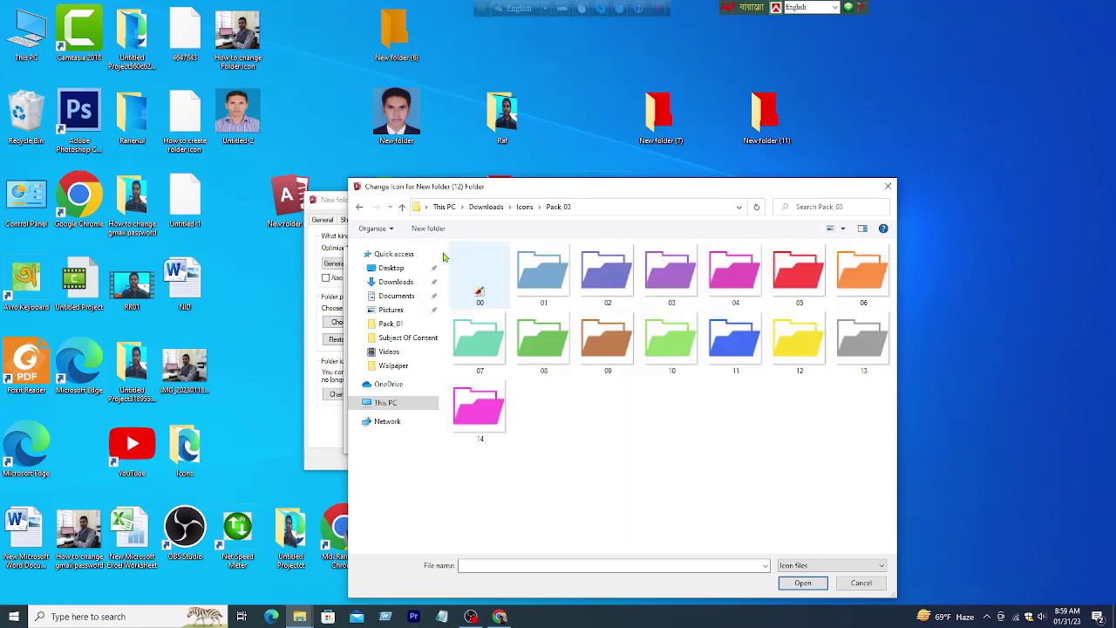
click(358, 207)
Choose the orange film-strip icon 11 from the Pack_21 folder and apply it to New folder (12), closing its properties.
double_click(523, 512)
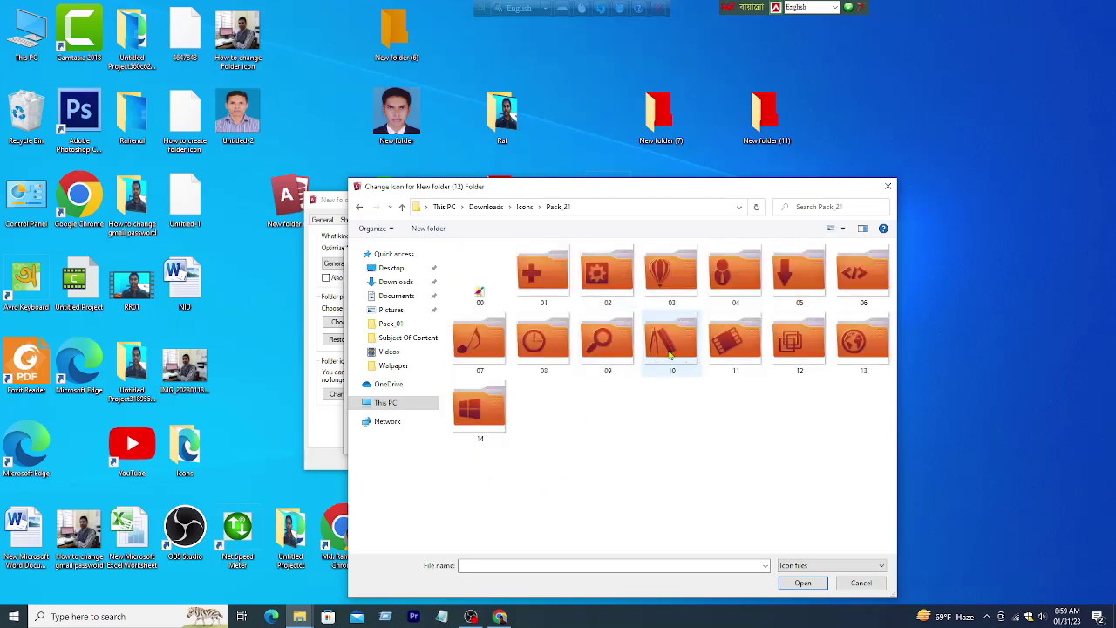
click(722, 348)
click(816, 583)
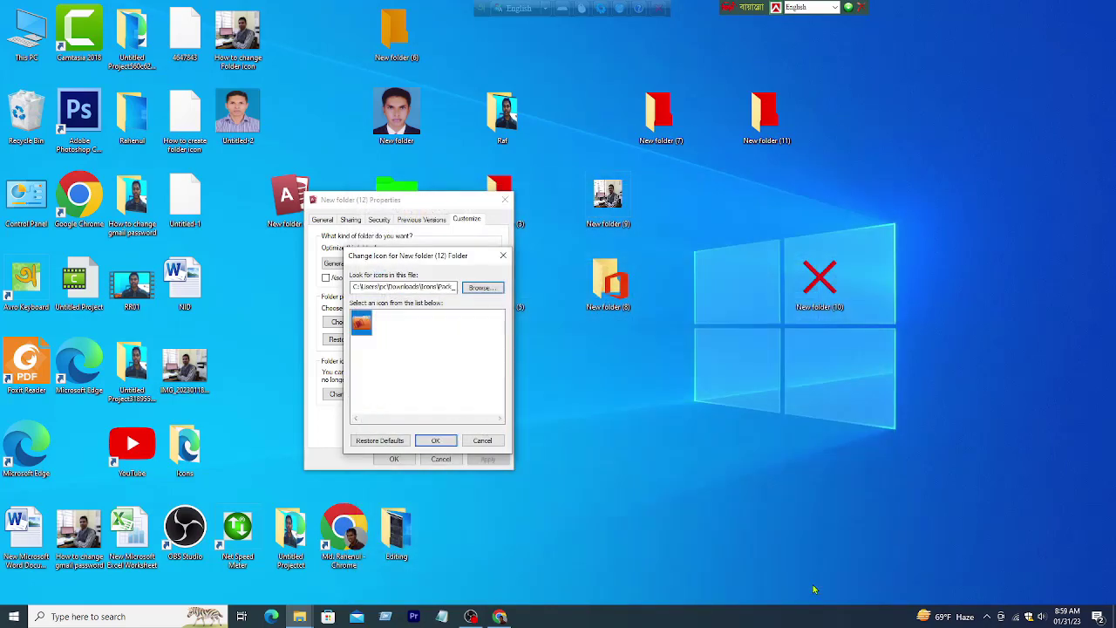
click(435, 440)
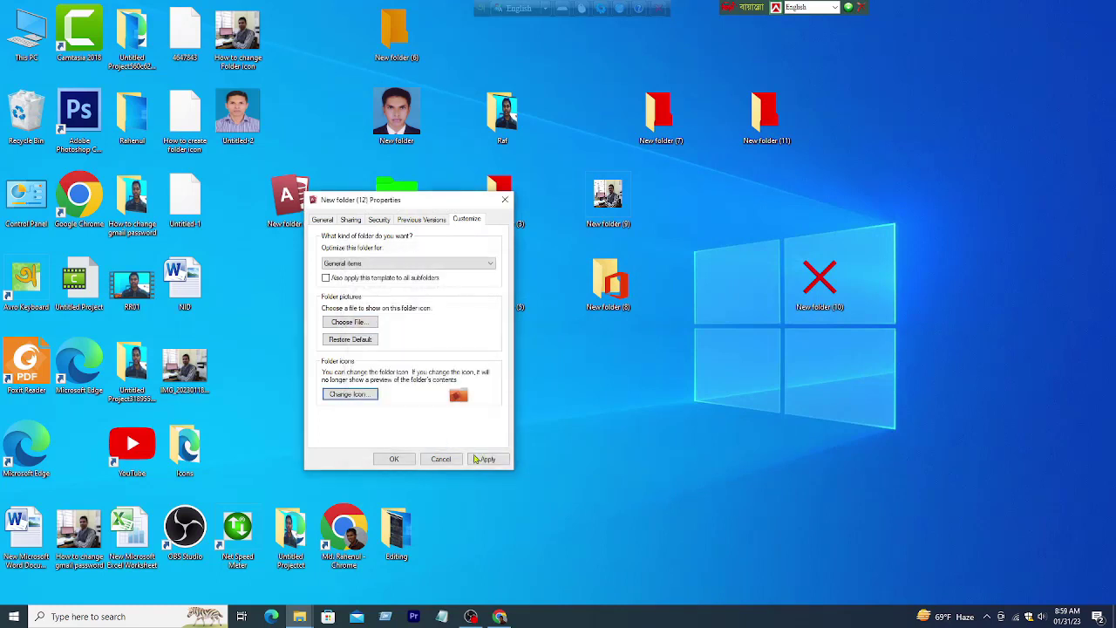
click(493, 463)
click(391, 460)
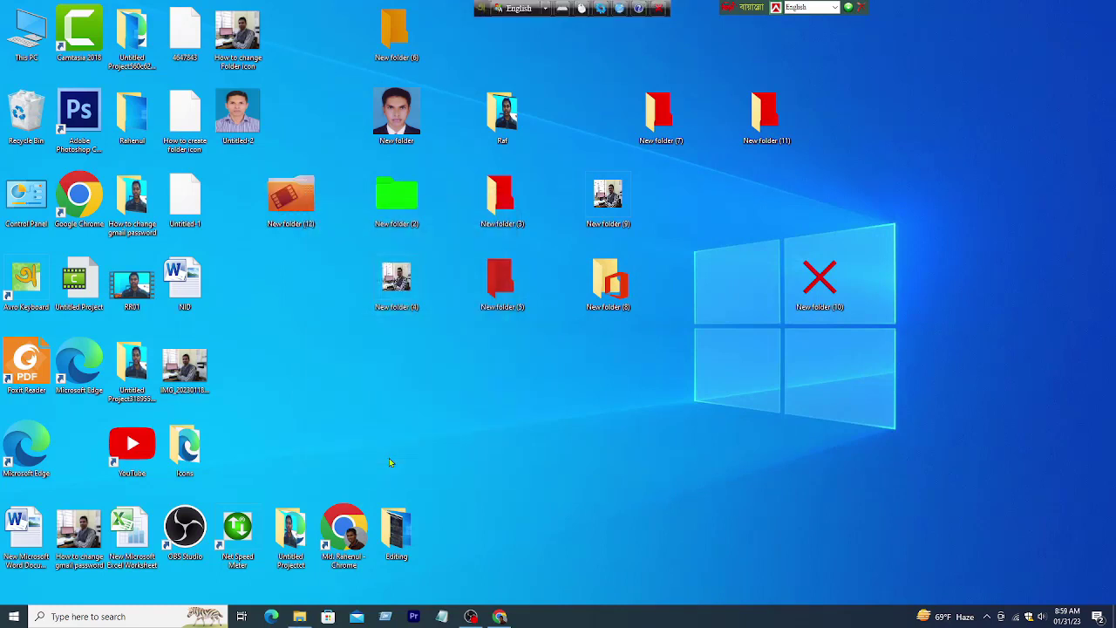
drag(230, 151, 356, 293)
mouse_move(240, 148)
mouse_down()
mouse_move(318, 263)
mouse_move(349, 266)
mouse_up()
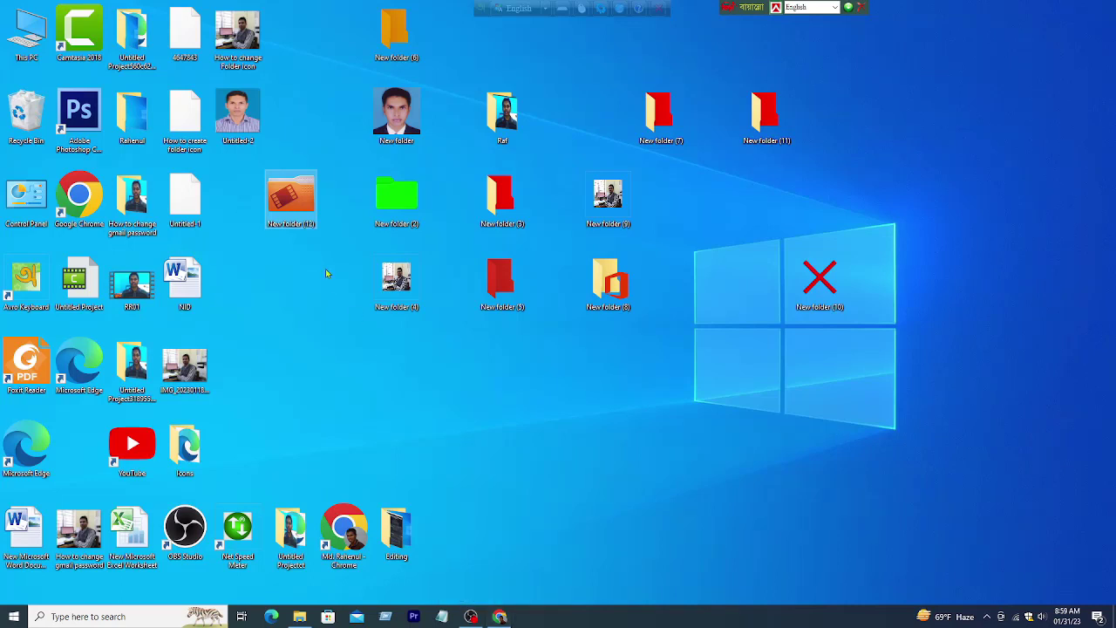
Switch to Chrome, highlight the web address of the Folder Painter v1.3 page and return to the desktop.
click(499, 616)
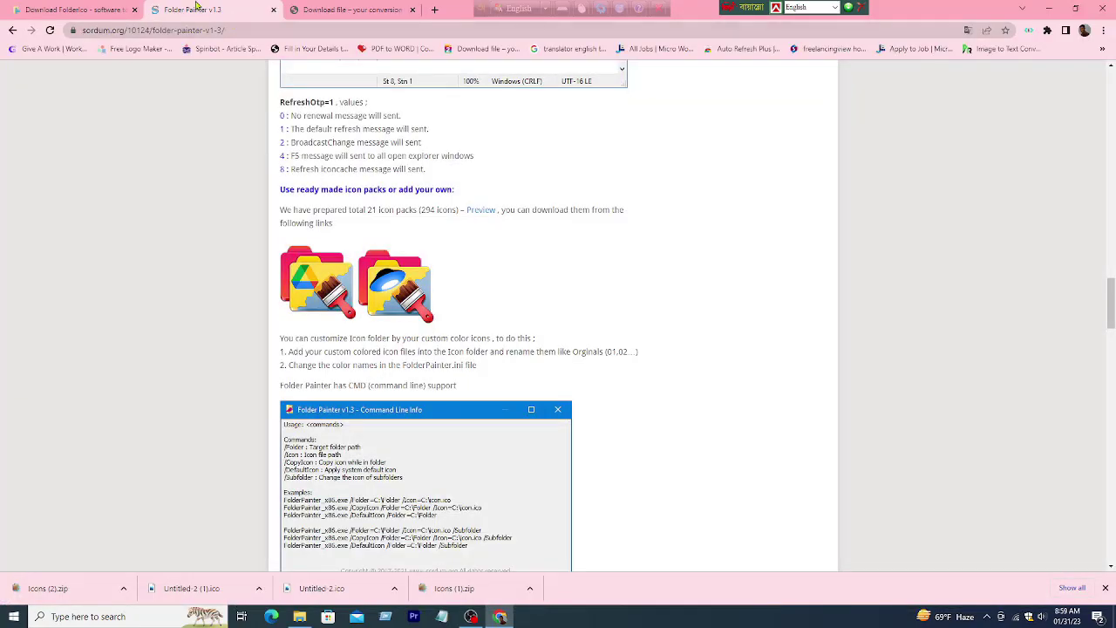
click(230, 30)
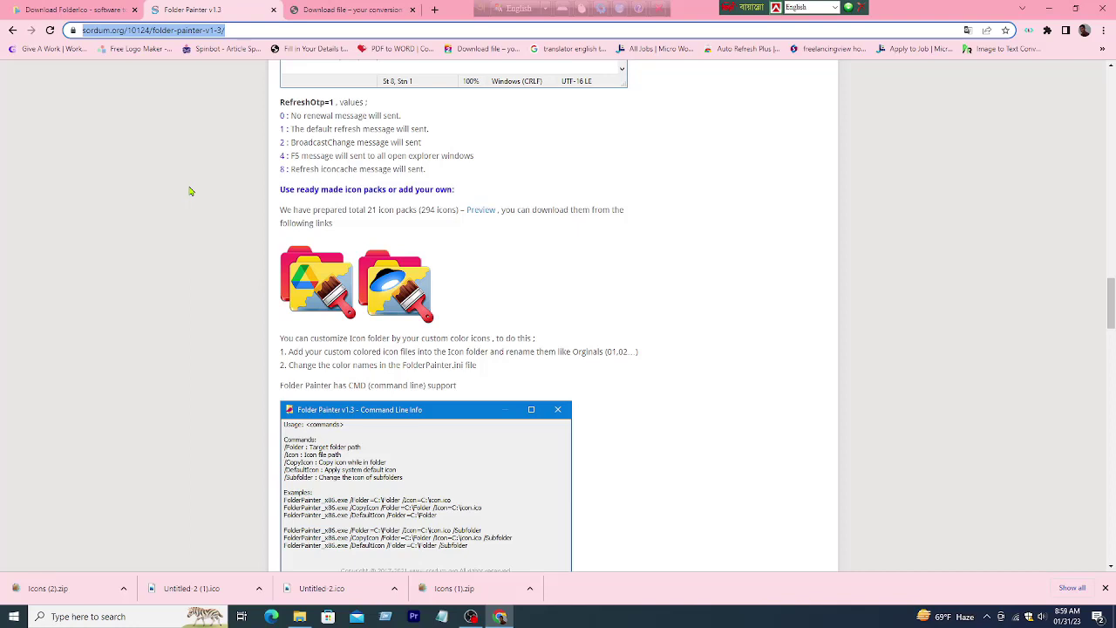
click(499, 616)
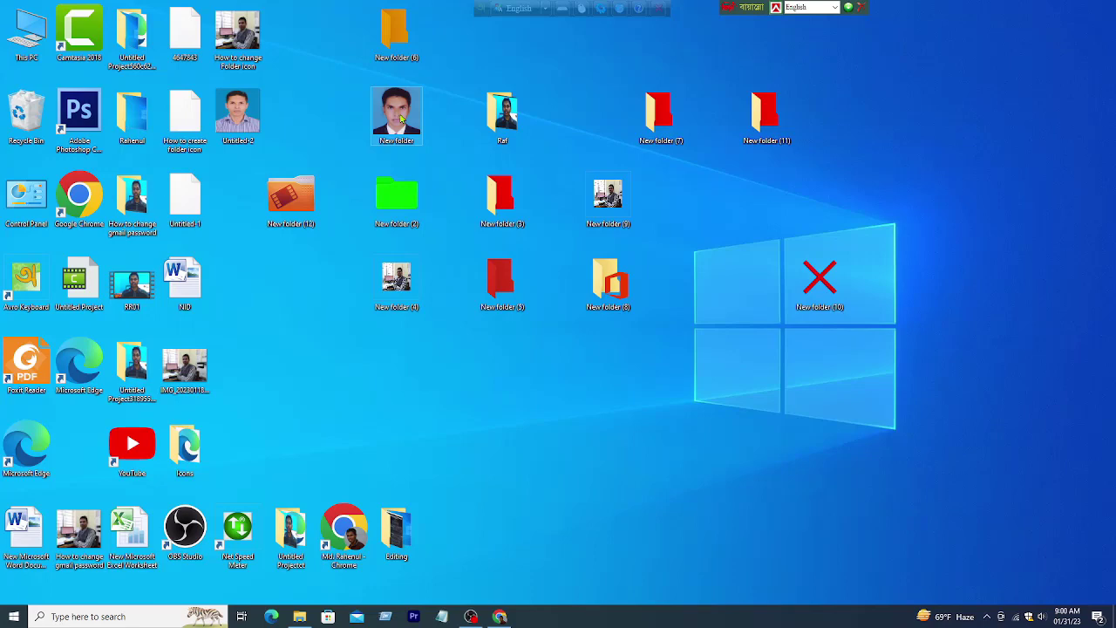
Refresh the desktop and view the contents of the portrait-icon folder New folder, closing its window.
right_click(334, 73)
click(362, 106)
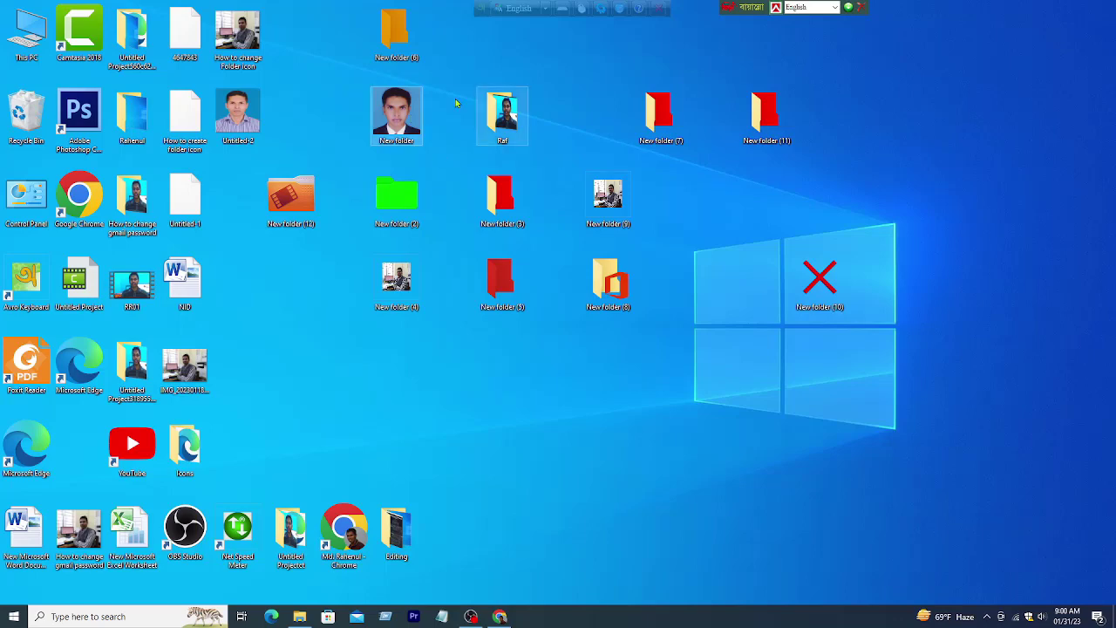
drag(419, 74, 428, 210)
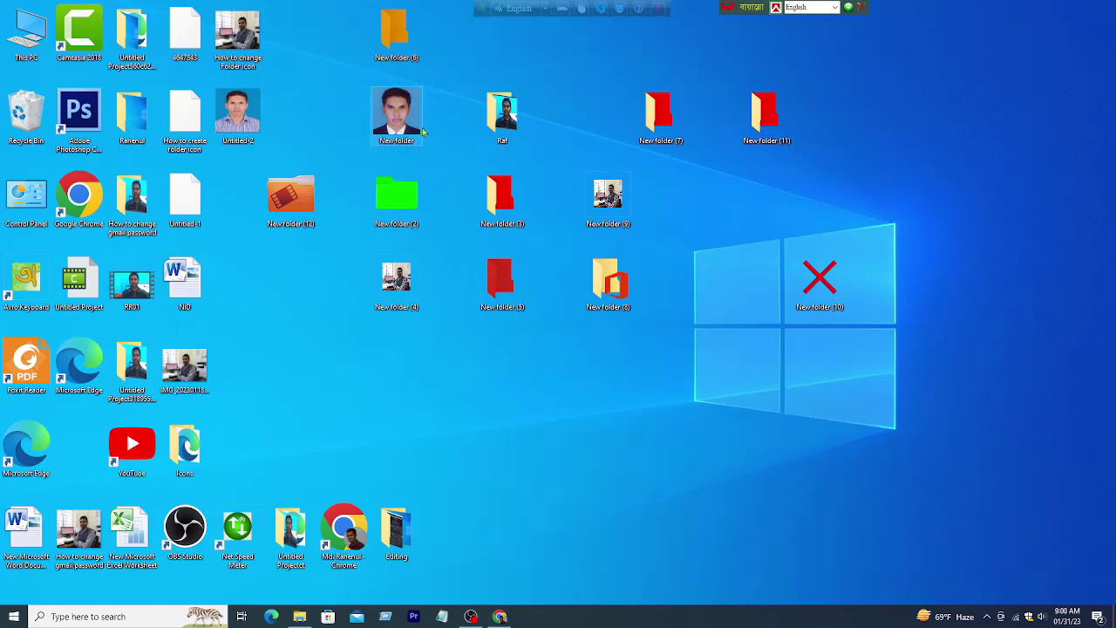
double_click(406, 125)
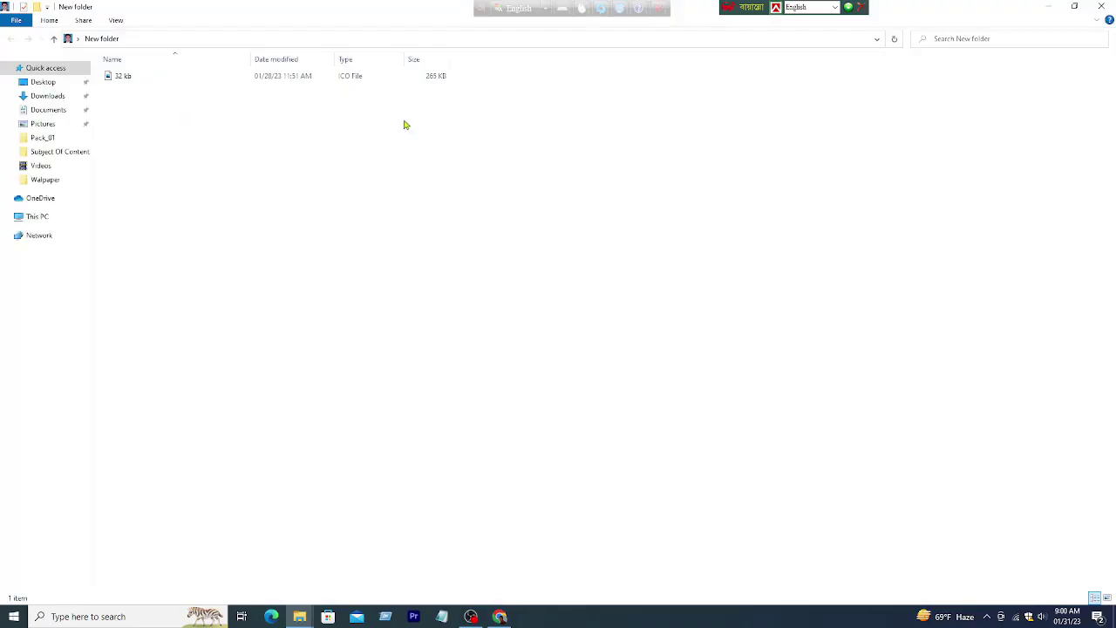
click(1100, 6)
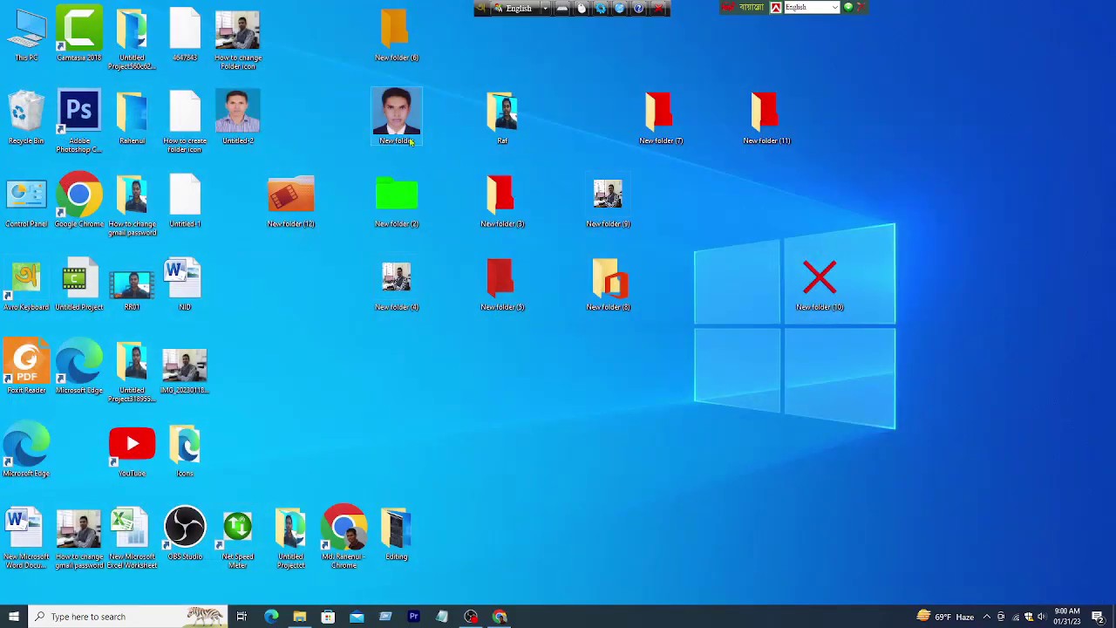
Create a new folder on the desktop directly below New folder (12).
right_click(287, 294)
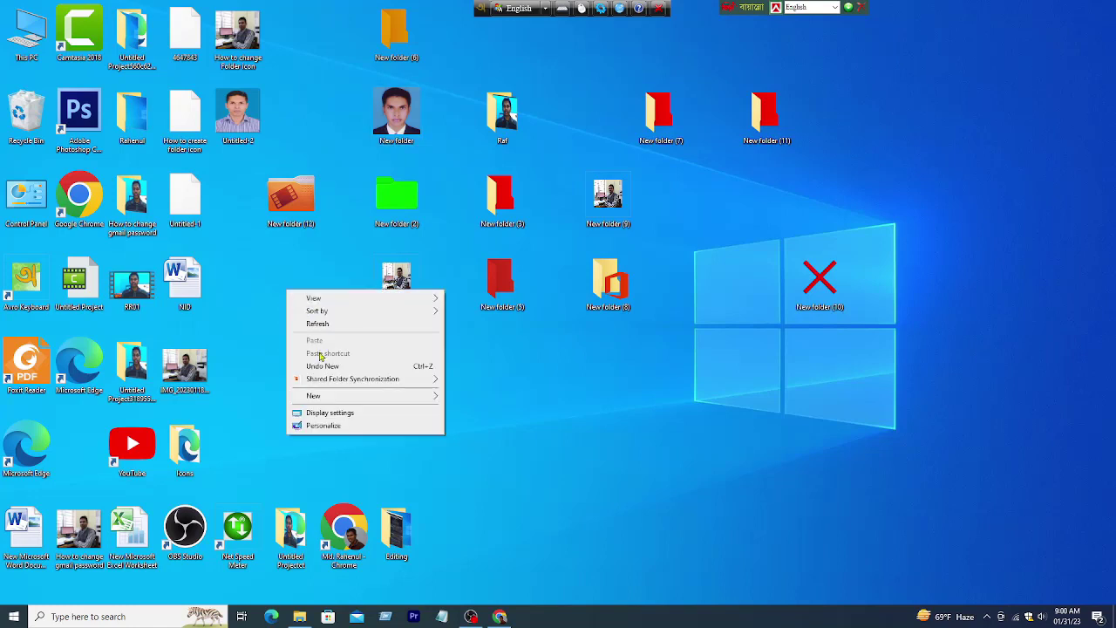
mouse_move(321, 401)
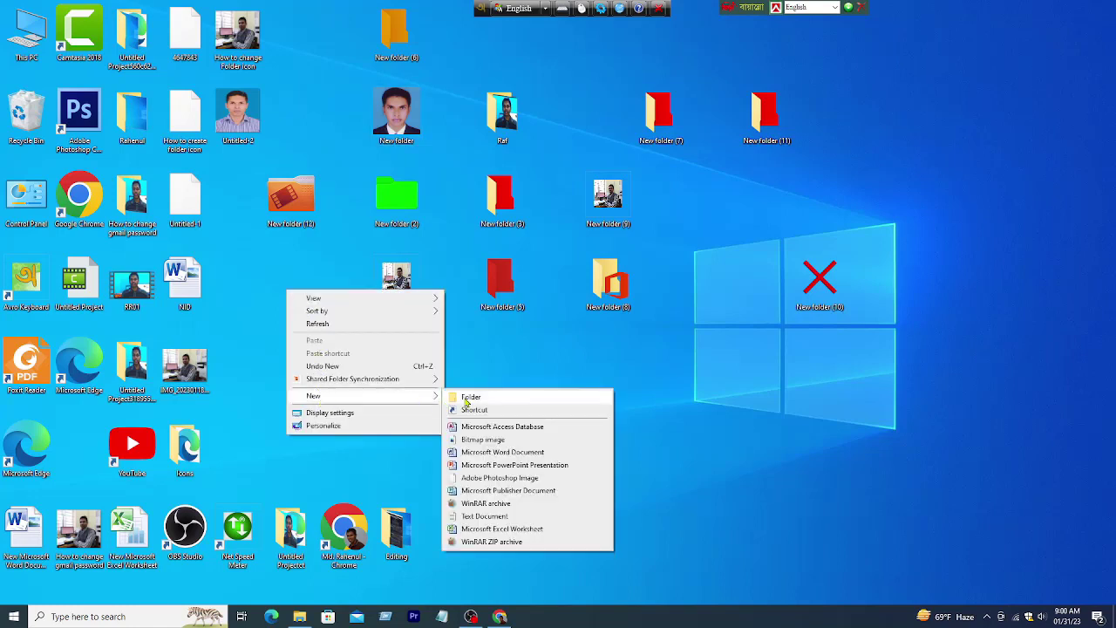
click(462, 397)
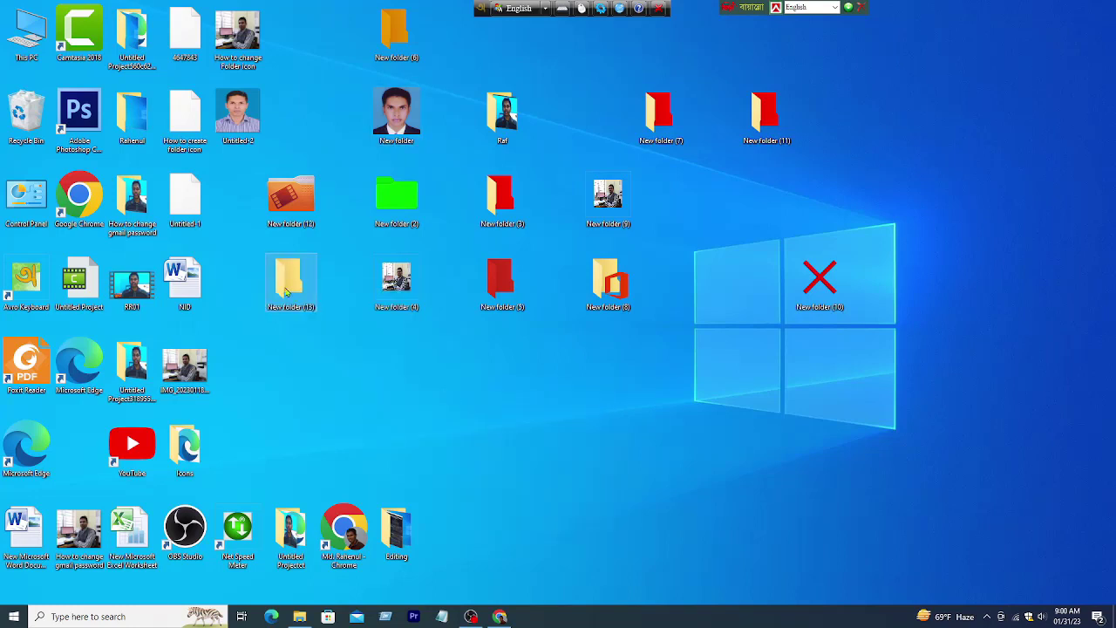
Switch to Chrome, go to the online-convert.com home page in the conversion tab and open its PNG to ICO converter.
click(499, 618)
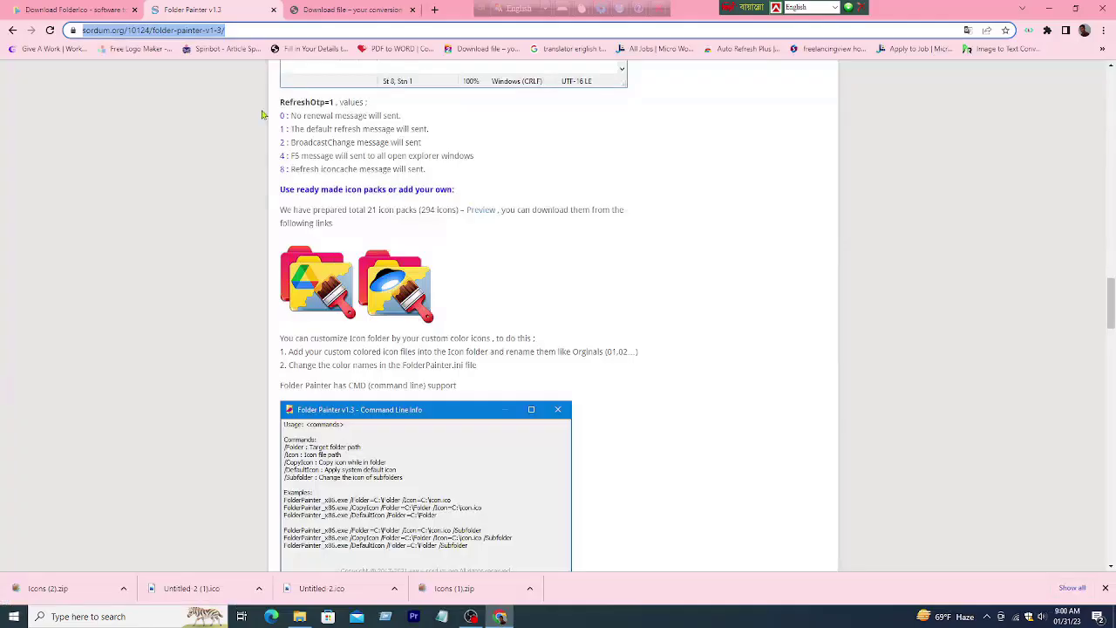
click(340, 10)
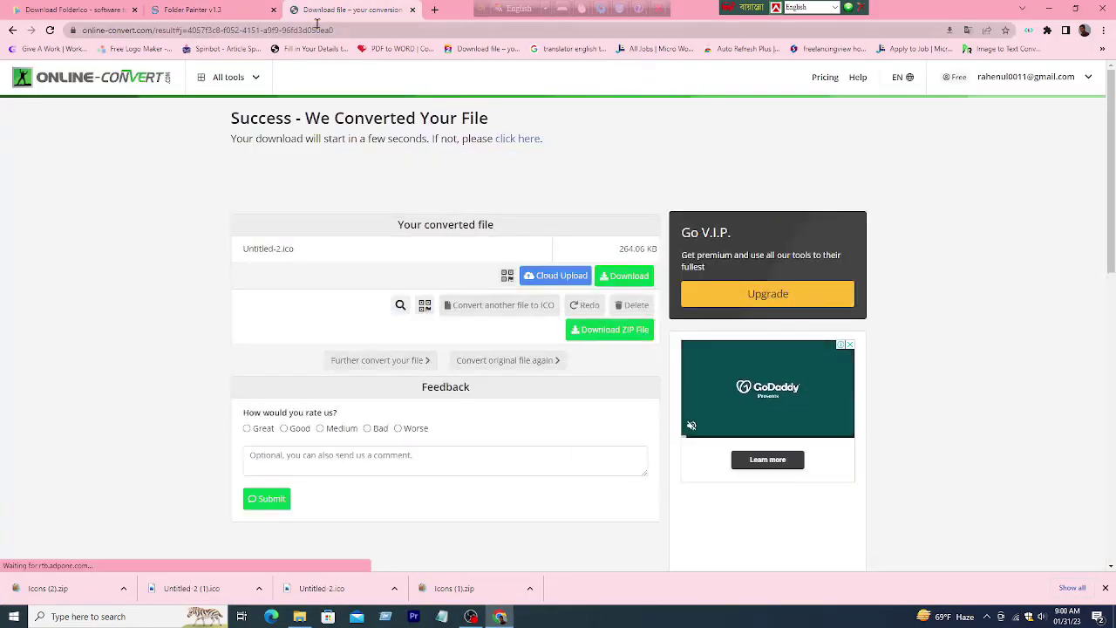
click(316, 30)
drag(379, 30, 202, 42)
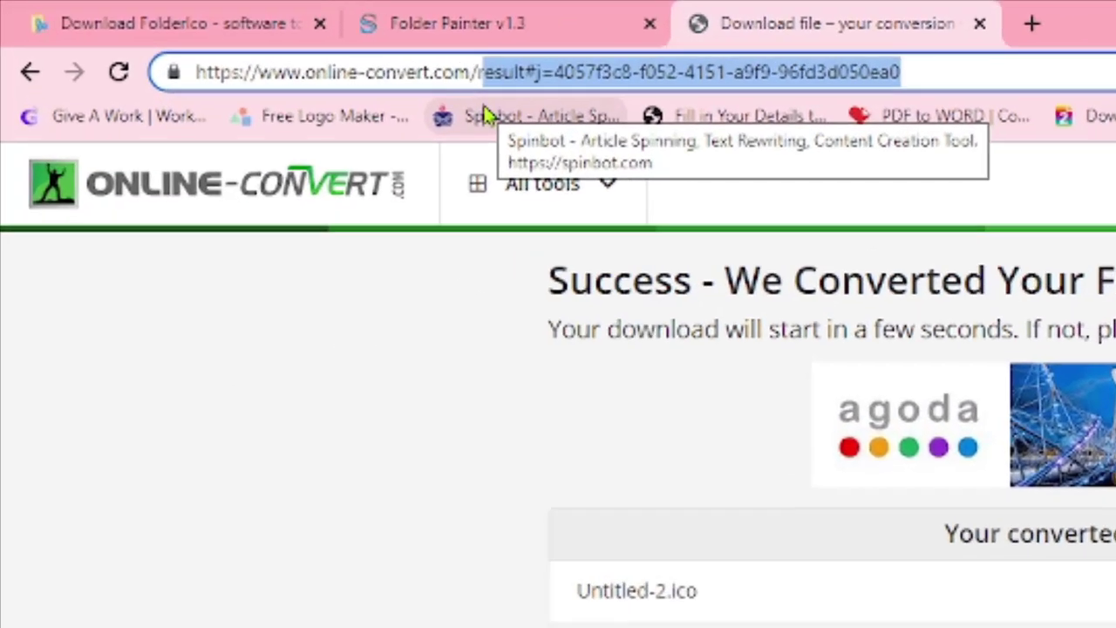
key(BackSpace)
key(BackSpace)
key(Return)
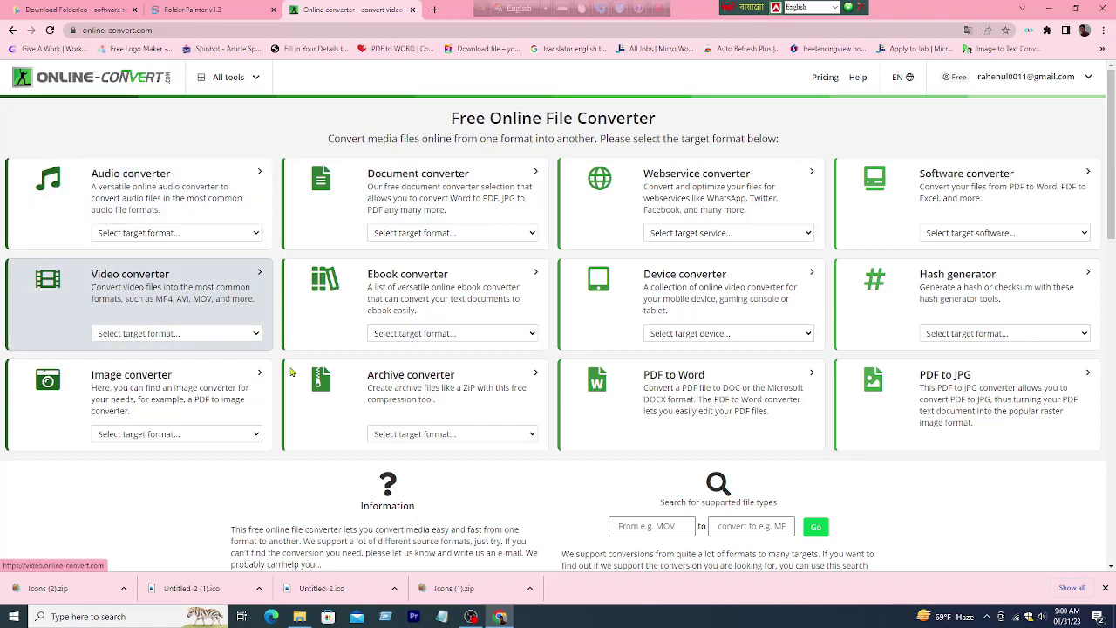
scroll(378, 381, down, 5)
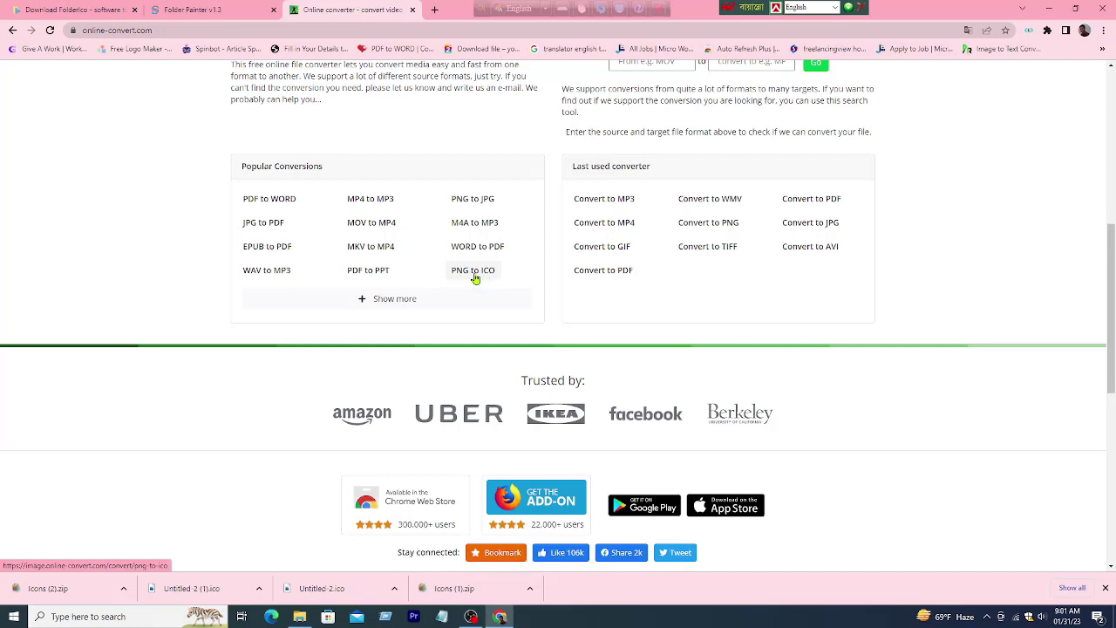
click(475, 279)
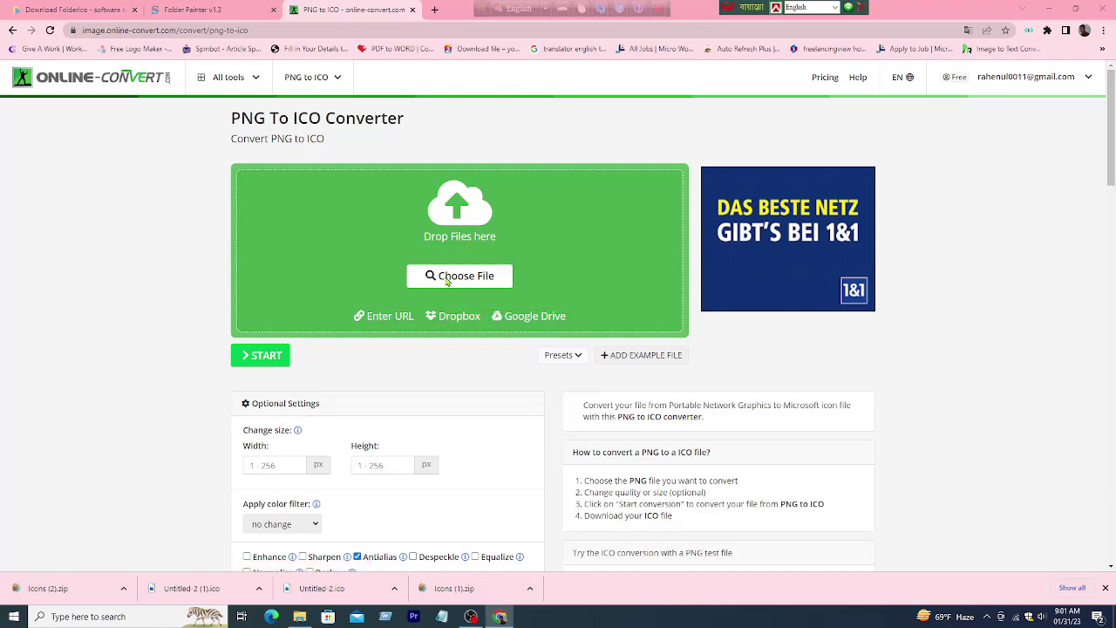
Convert the Untitled-2 ICO file from Downloads with the PNG to ICO converter and download the result.
click(446, 277)
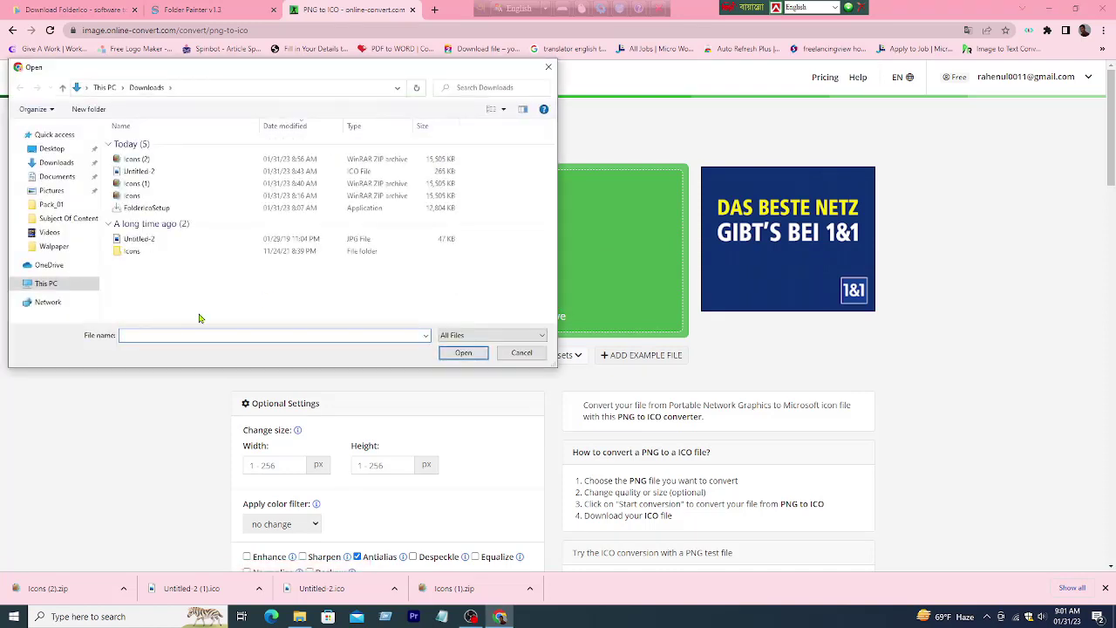
click(150, 172)
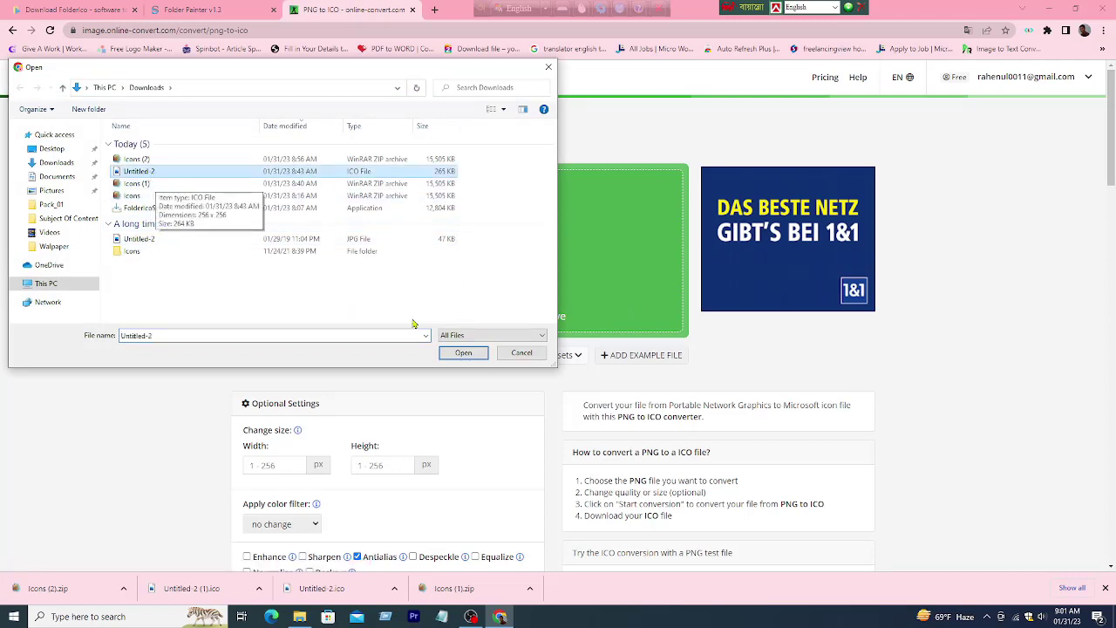
click(463, 353)
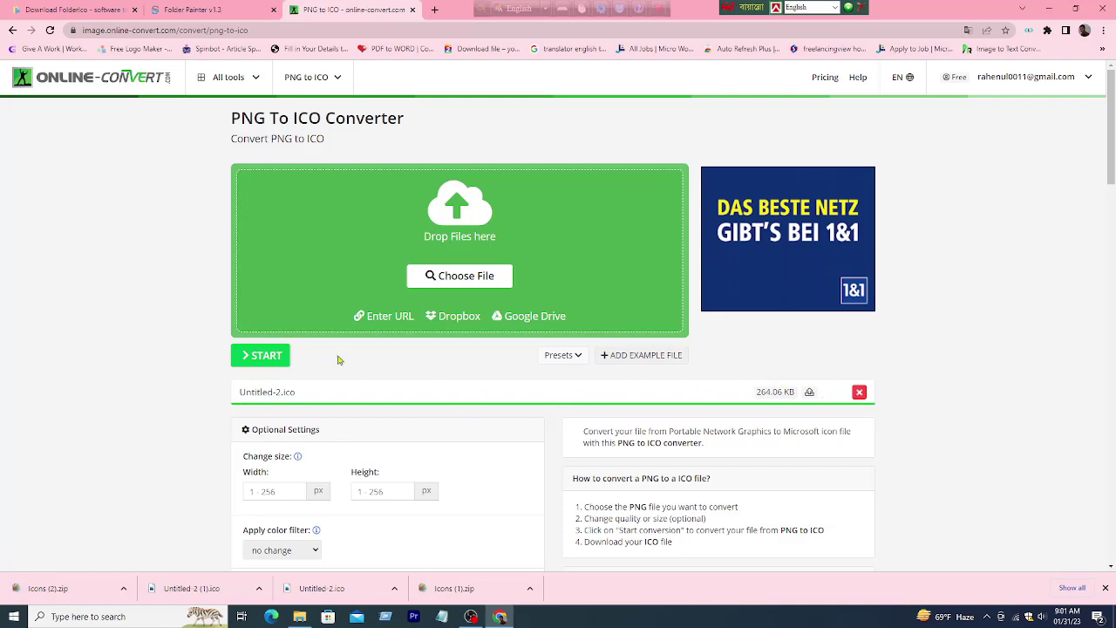
click(255, 360)
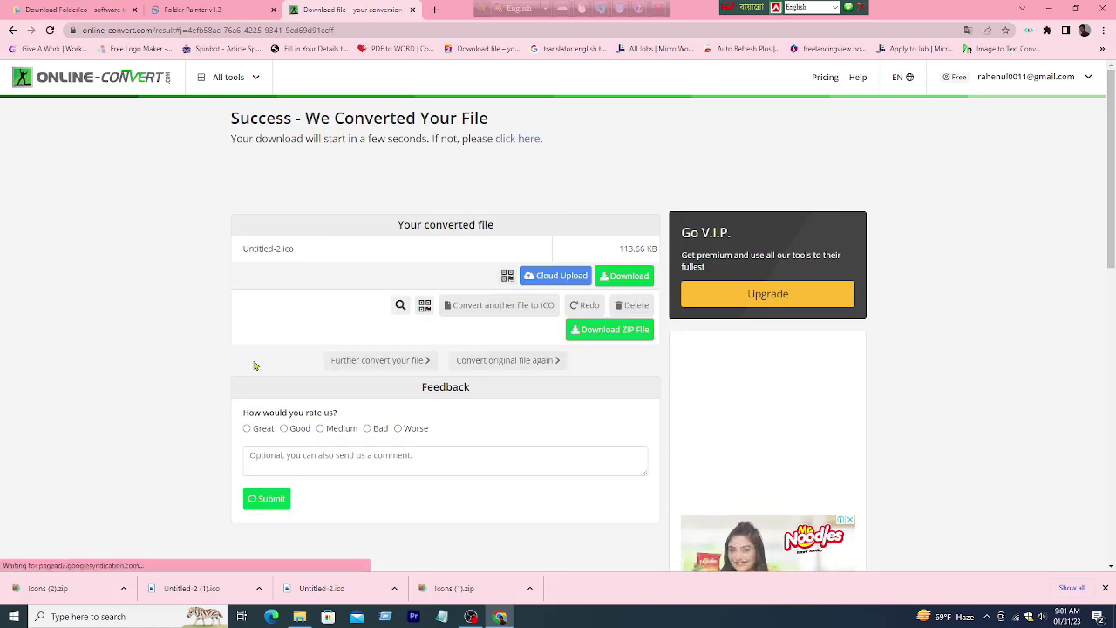
click(639, 277)
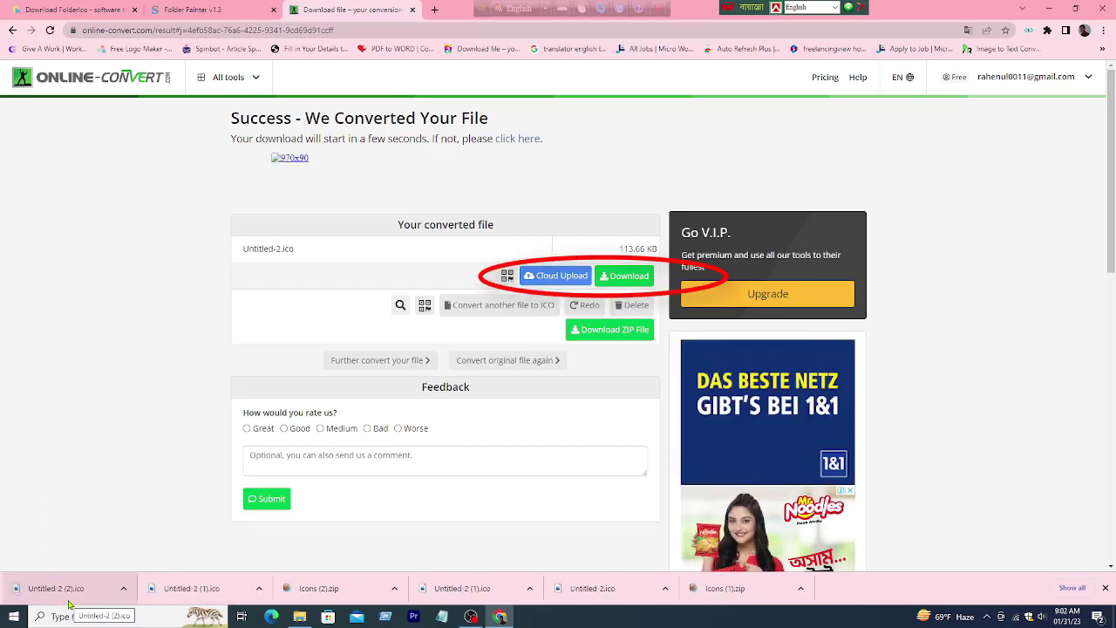
Minimize the Chrome window and refresh the desktop.
click(1049, 9)
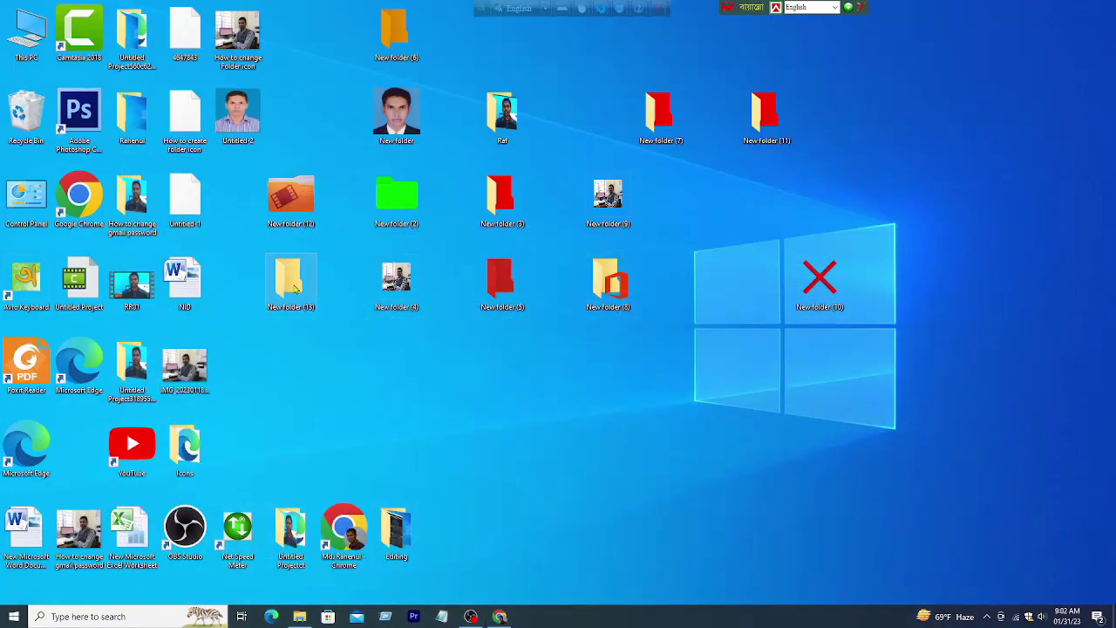
right_click(316, 336)
click(341, 369)
Open the Change Icon dialog from the properties of New folder (13), moving the properties window higher on the desktop.
right_click(284, 297)
click(344, 519)
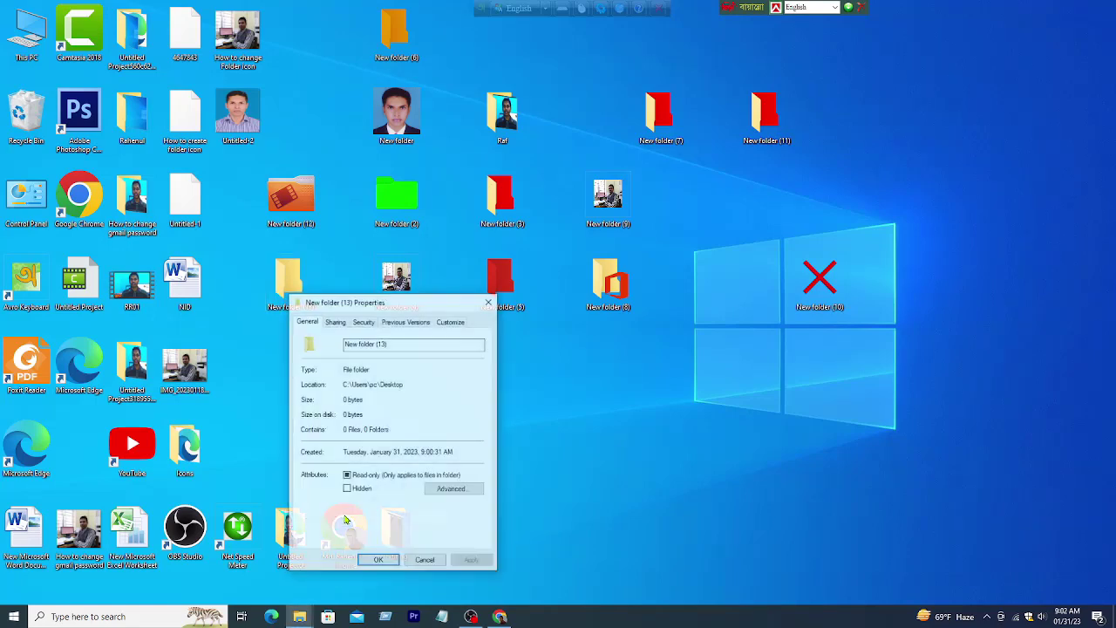
drag(406, 301, 440, 87)
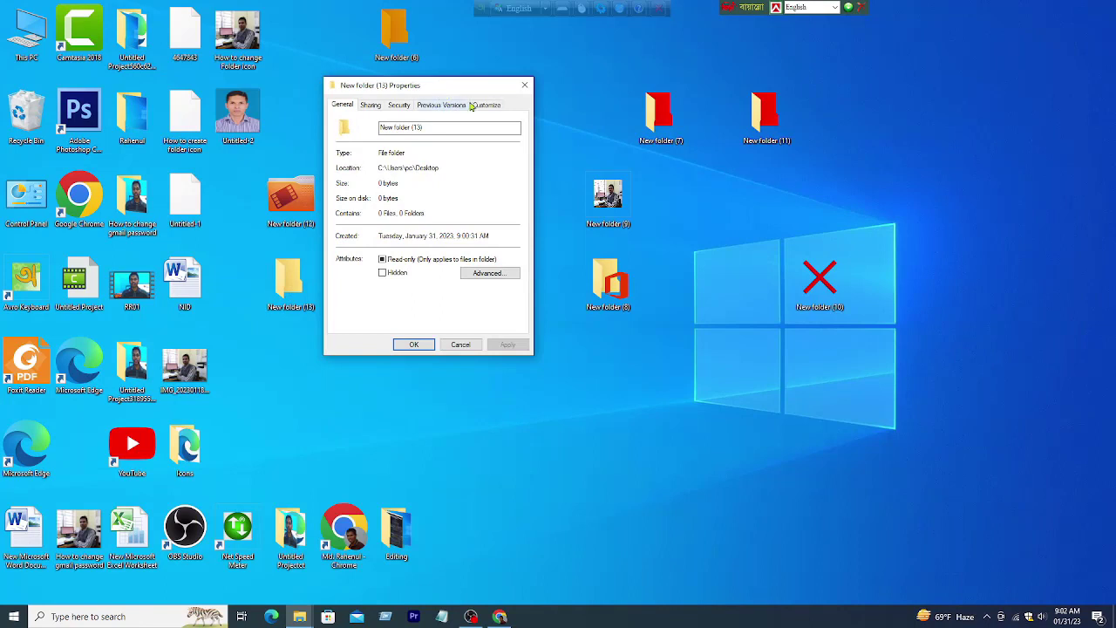
click(486, 105)
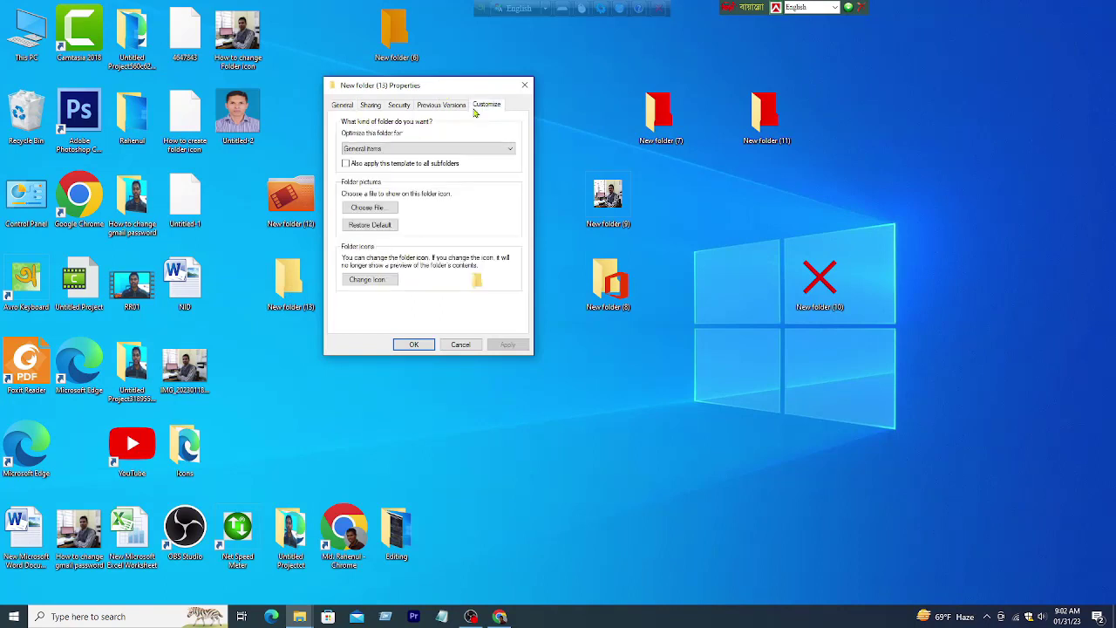
click(366, 281)
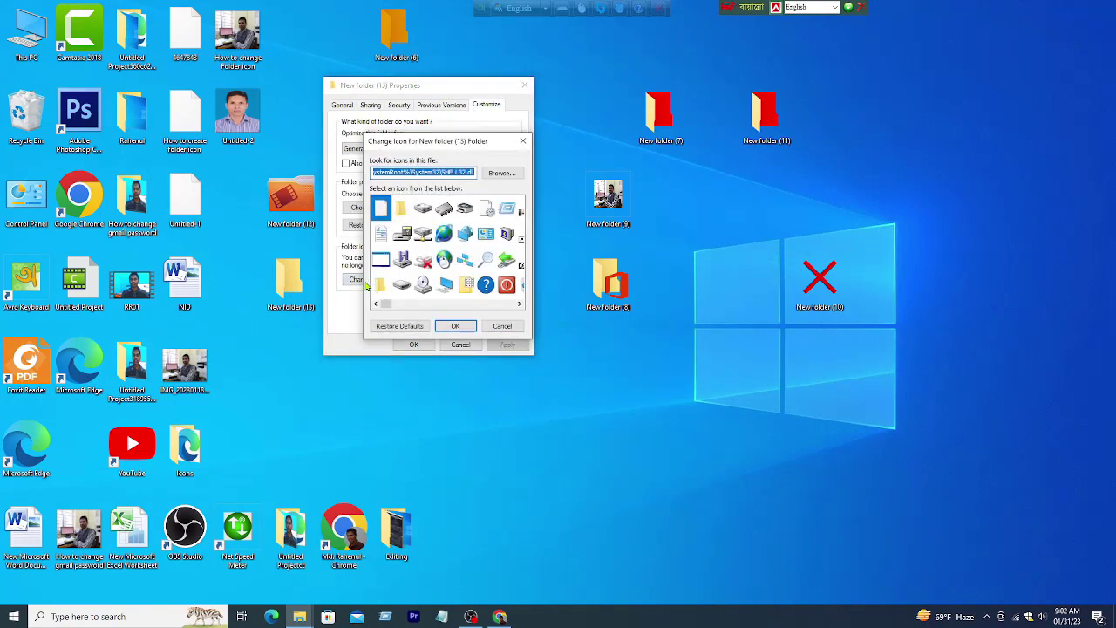
Set the icon of New folder (13) to the Untitled-2 (2) ICO file from Downloads and apply the change.
click(512, 174)
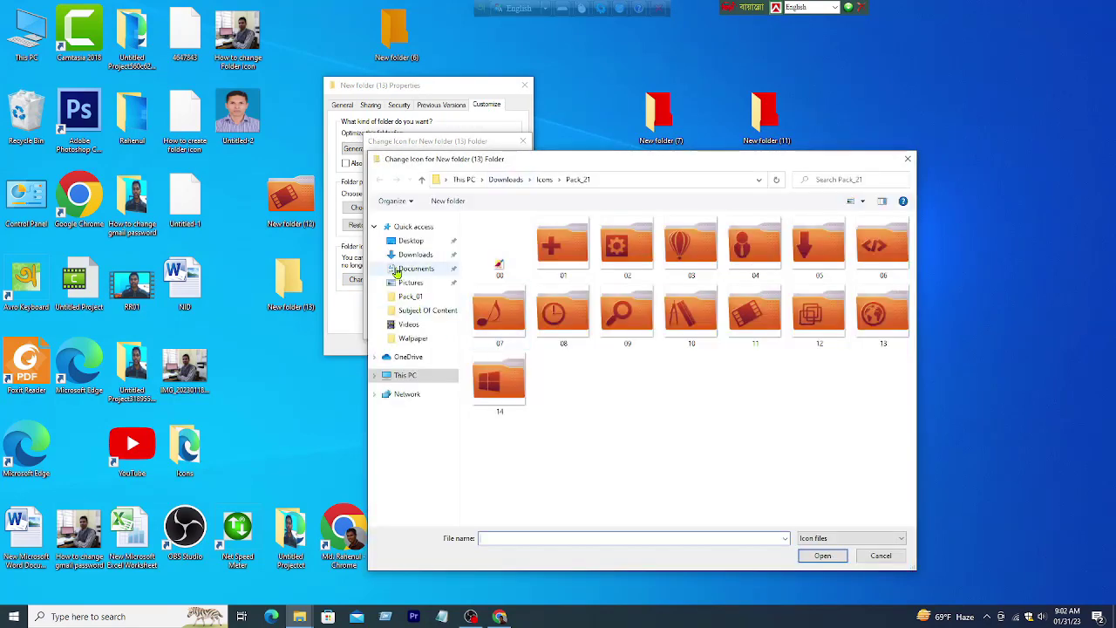
click(420, 258)
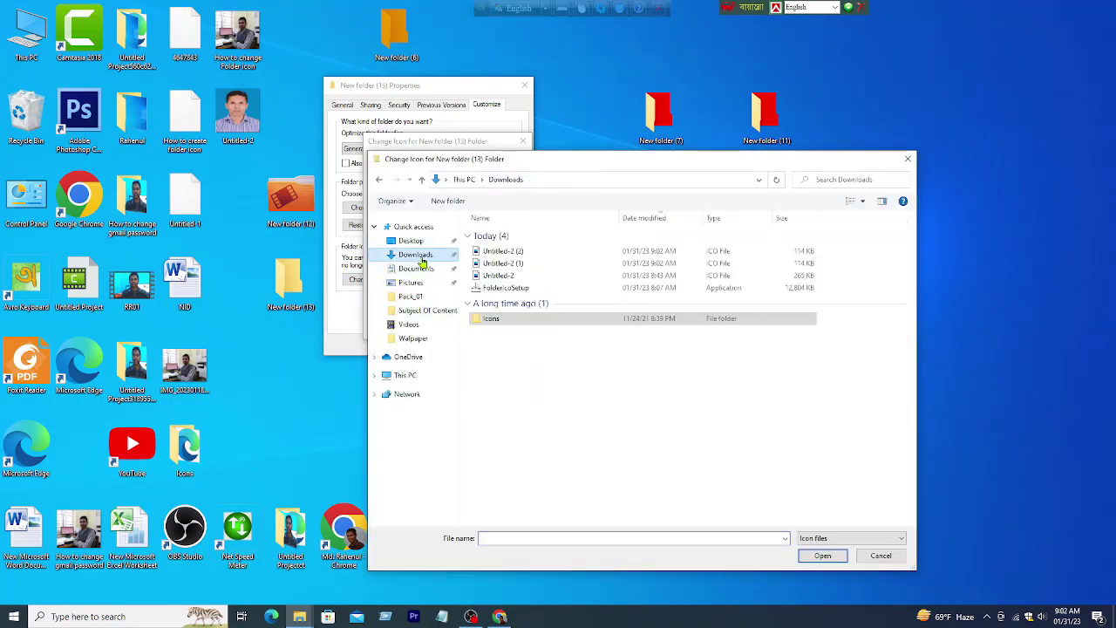
click(501, 251)
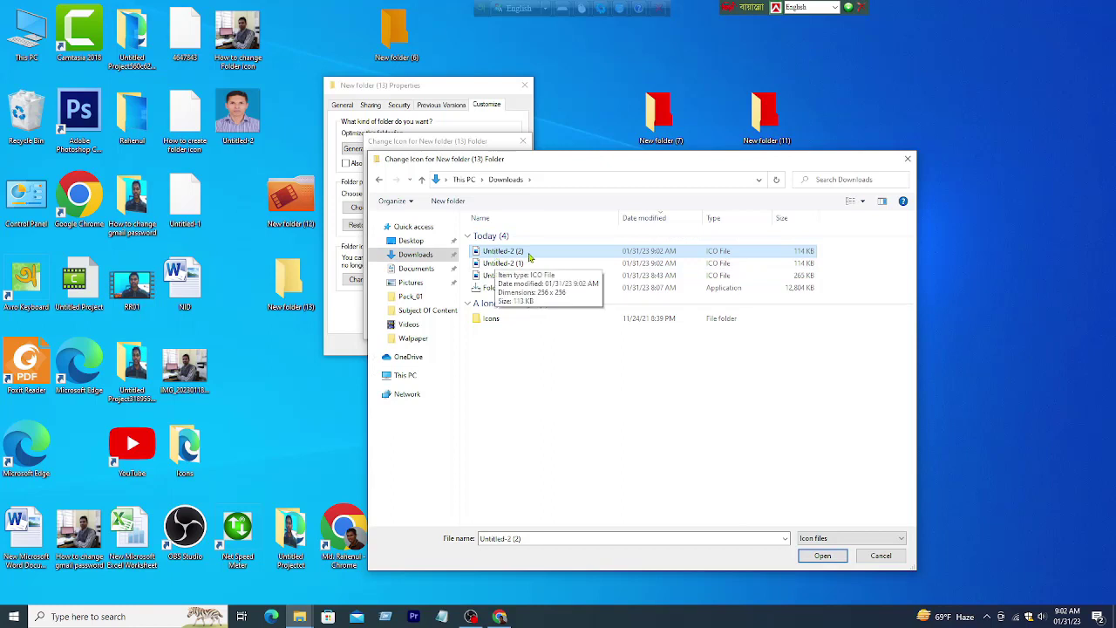
click(811, 559)
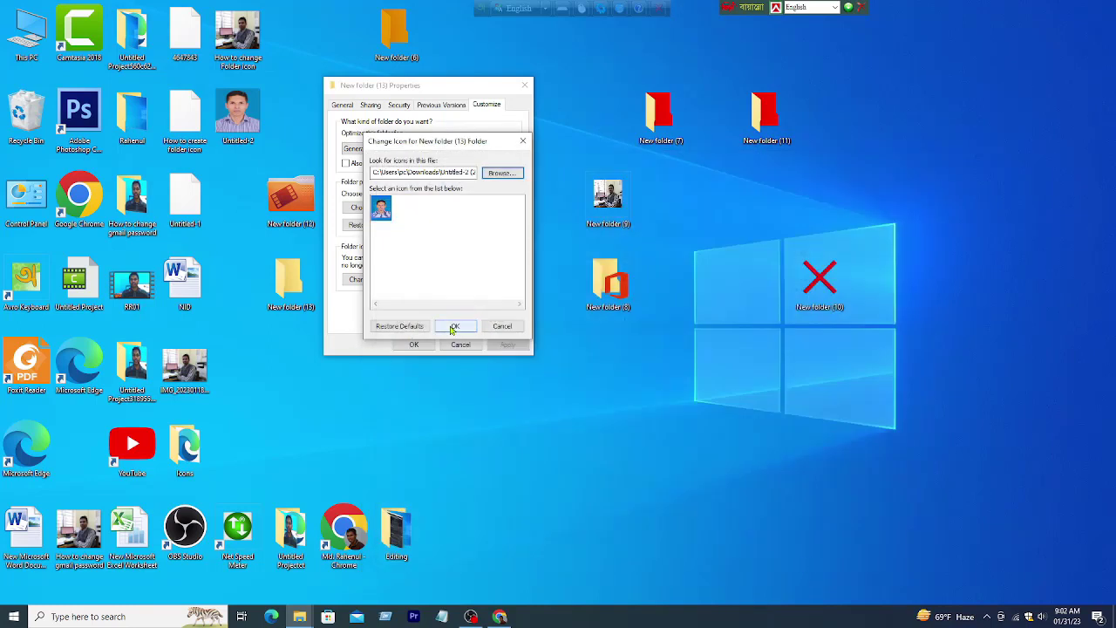
click(454, 326)
click(504, 344)
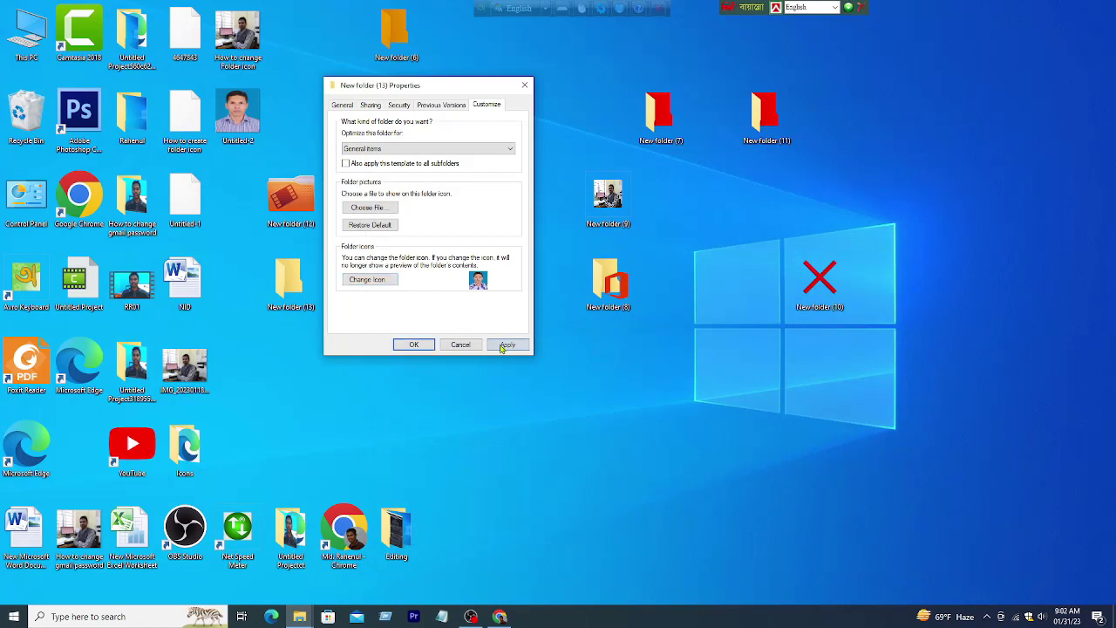
click(422, 346)
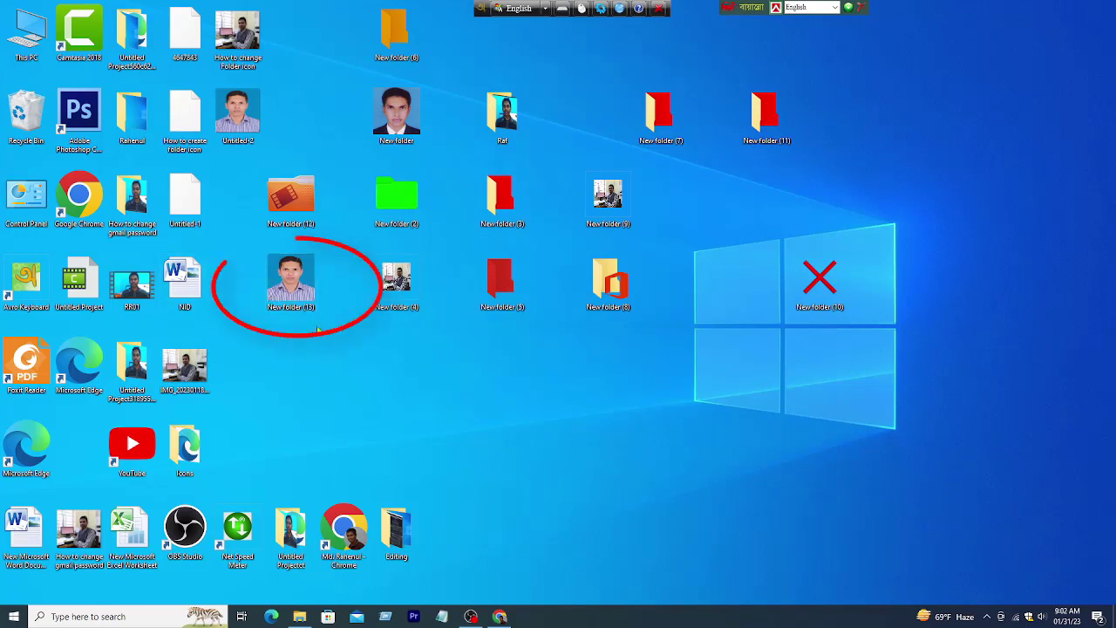
Reopen the icon customization of New folder (13) and start browsing for another icon file.
right_click(291, 281)
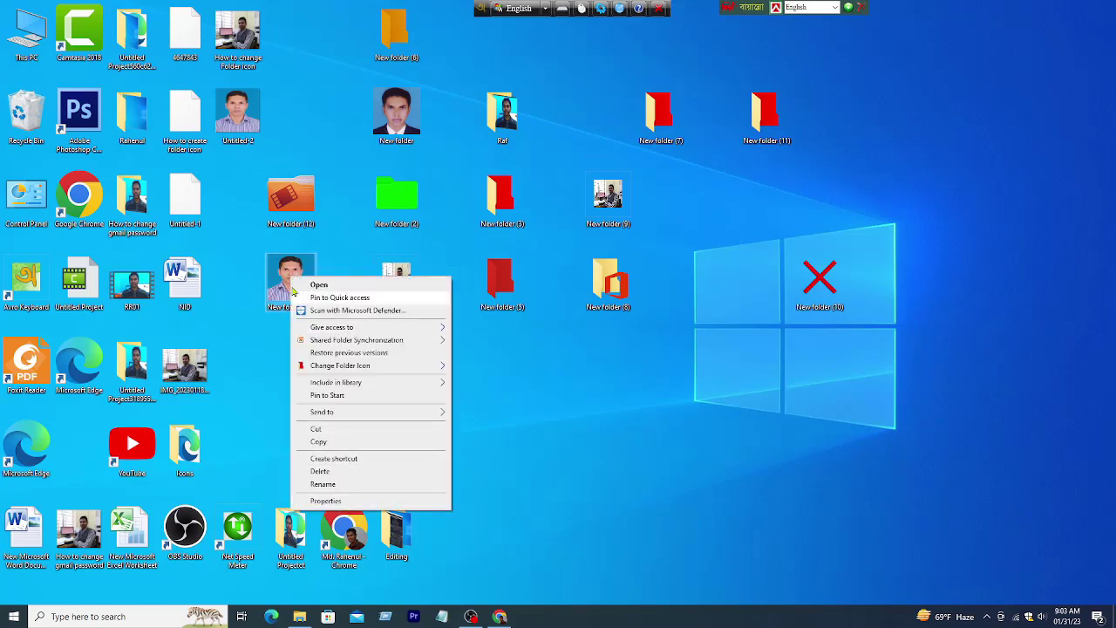
click(347, 501)
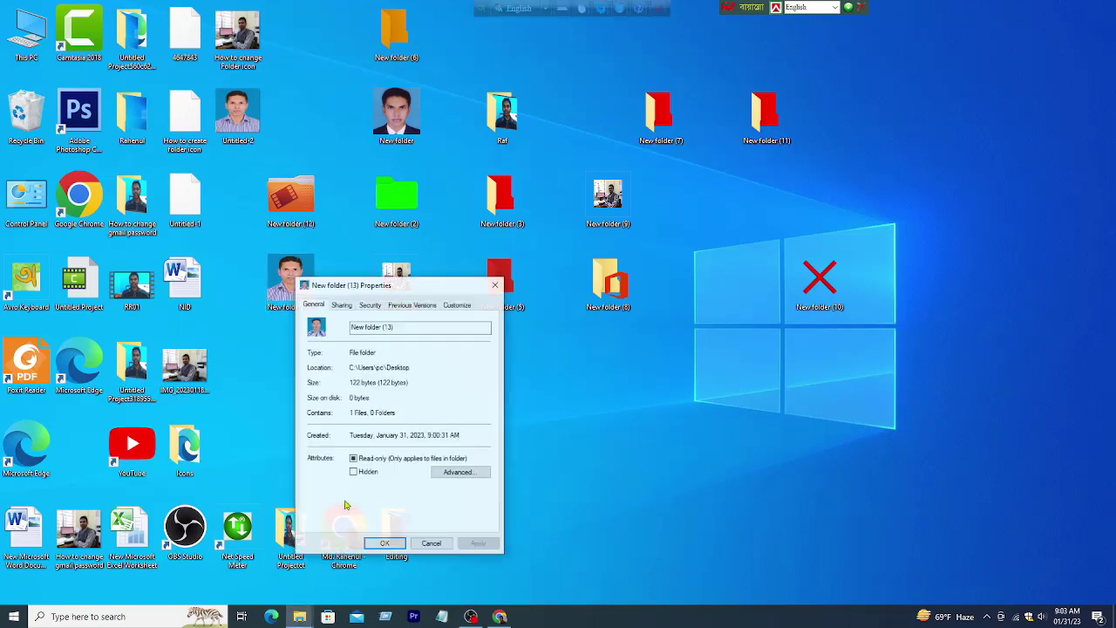
click(464, 304)
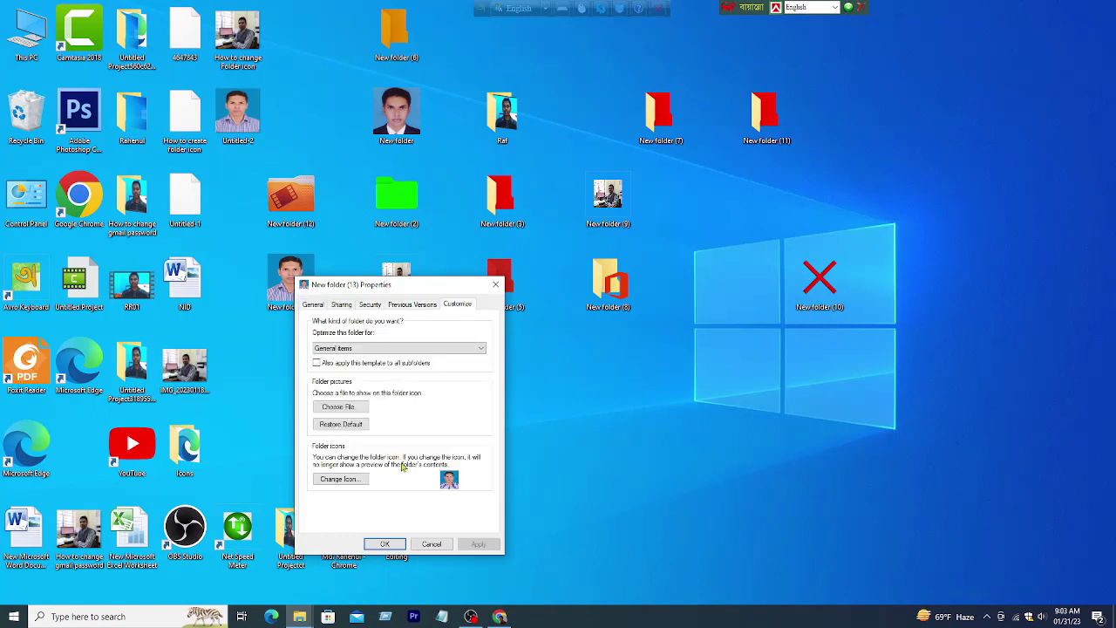
click(324, 481)
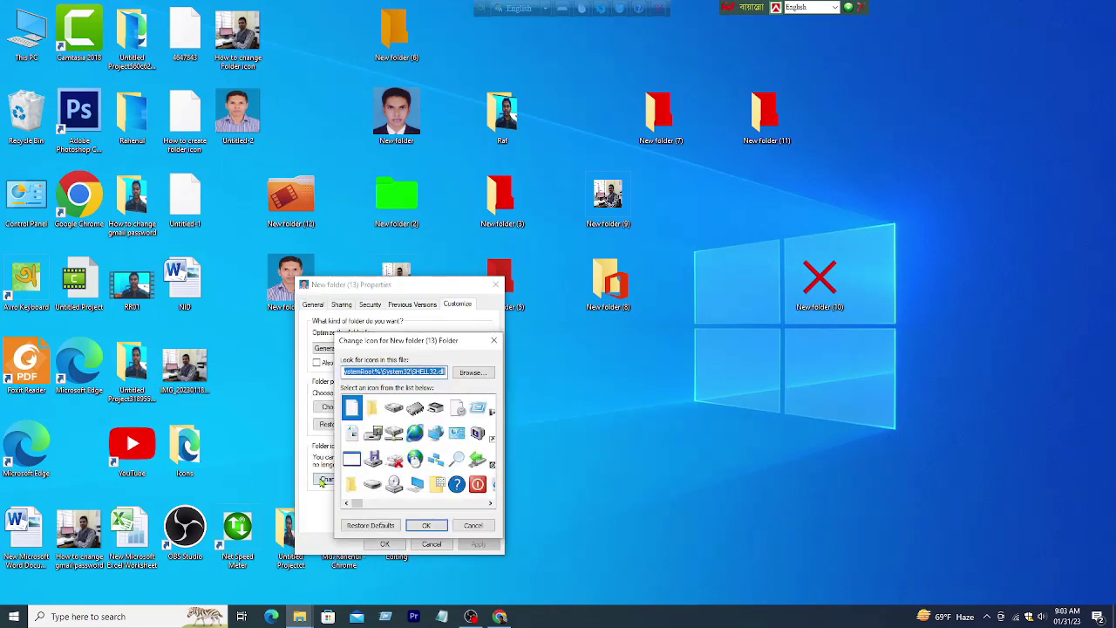
click(475, 373)
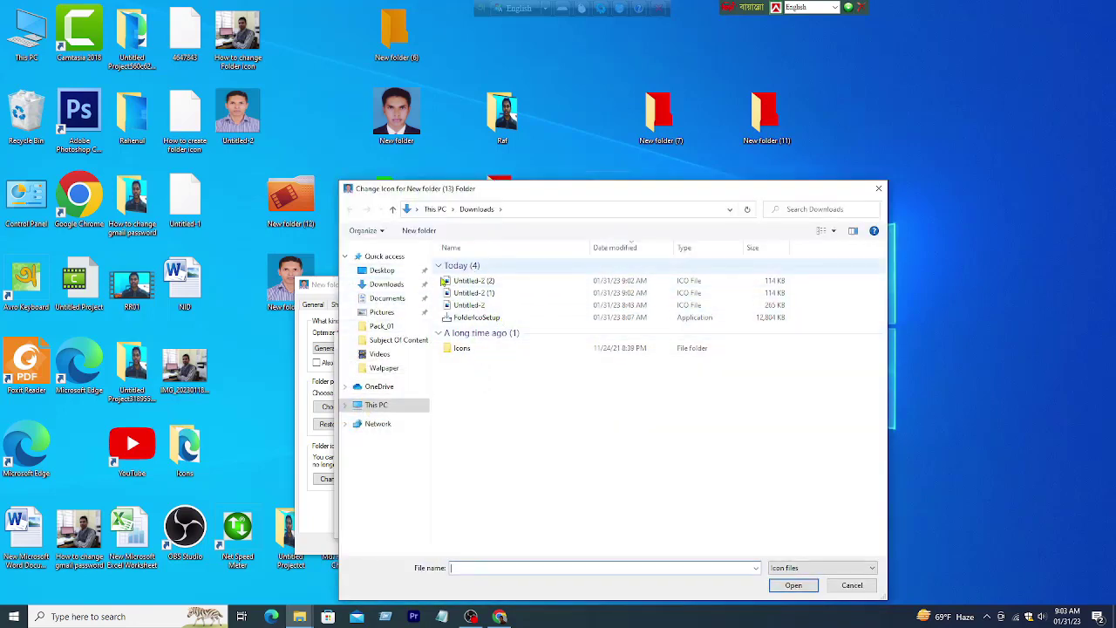
click(392, 207)
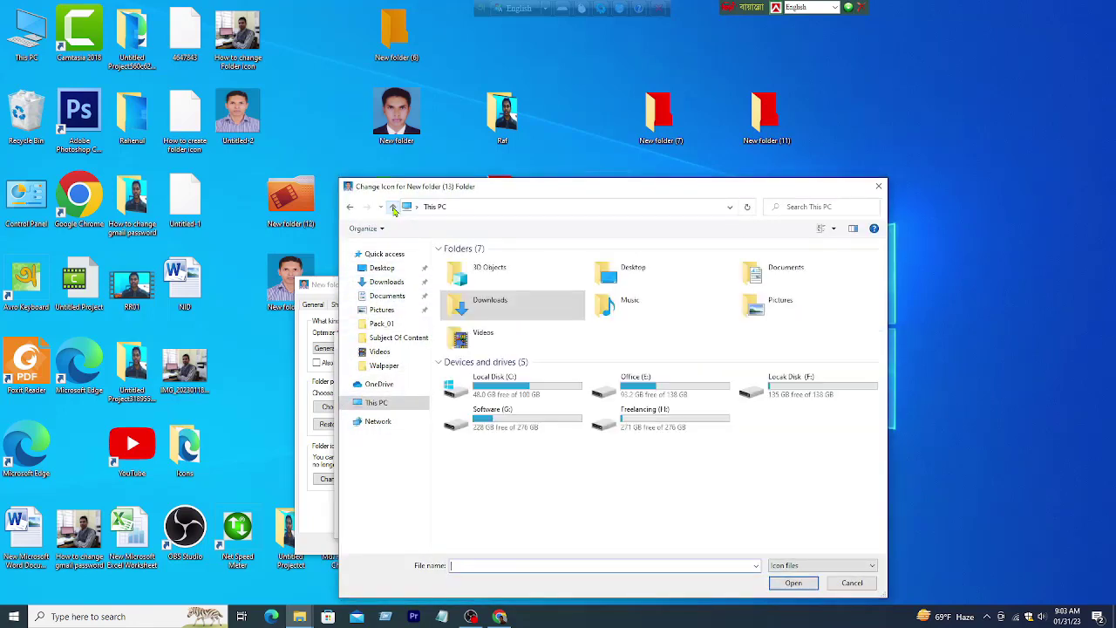
double_click(775, 383)
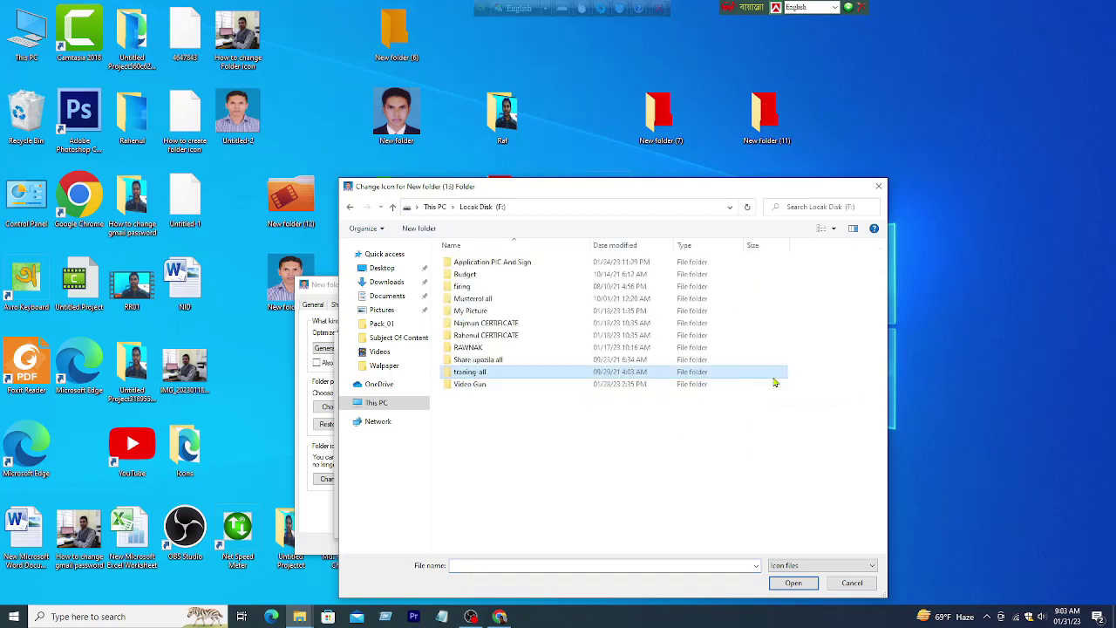
double_click(503, 338)
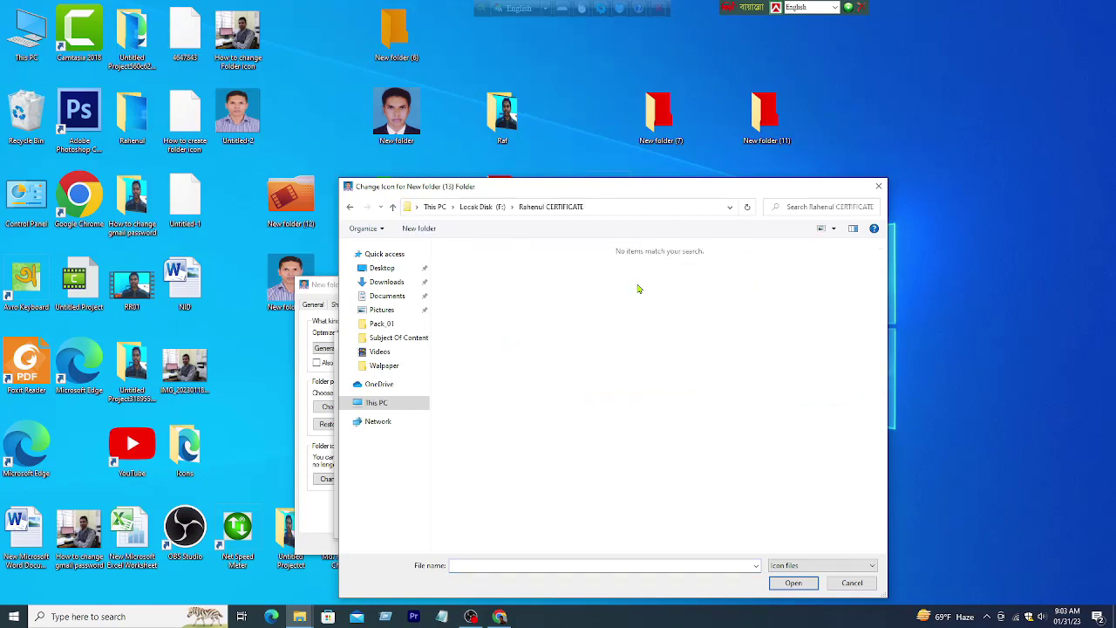
click(383, 402)
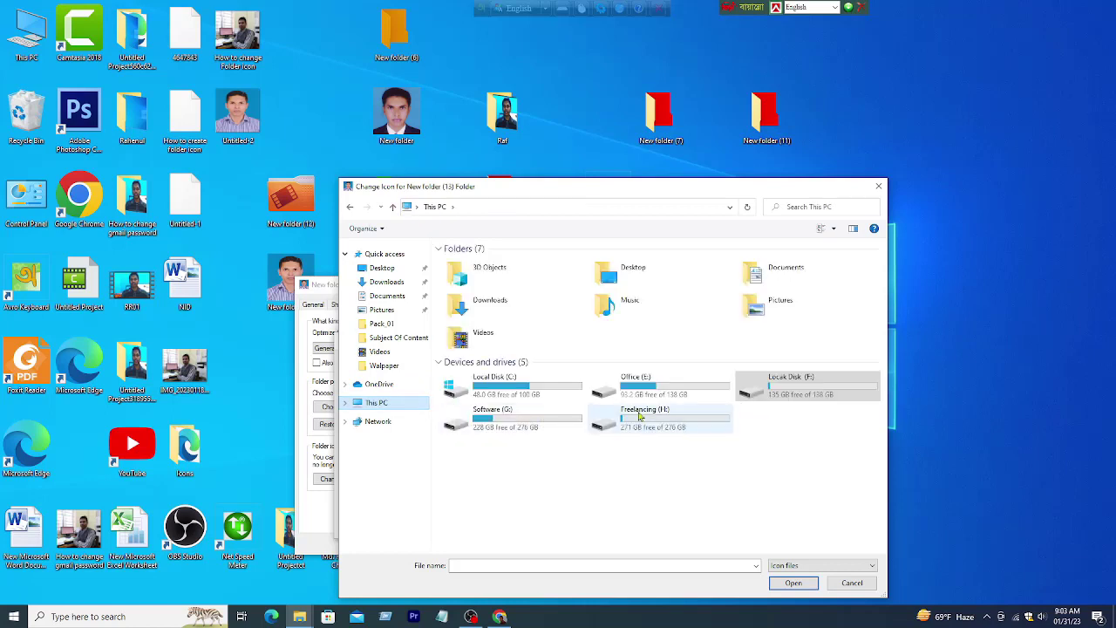
Set the icon of New folder (13) to the How to change Folder icon file from the Desktop and apply it.
click(380, 271)
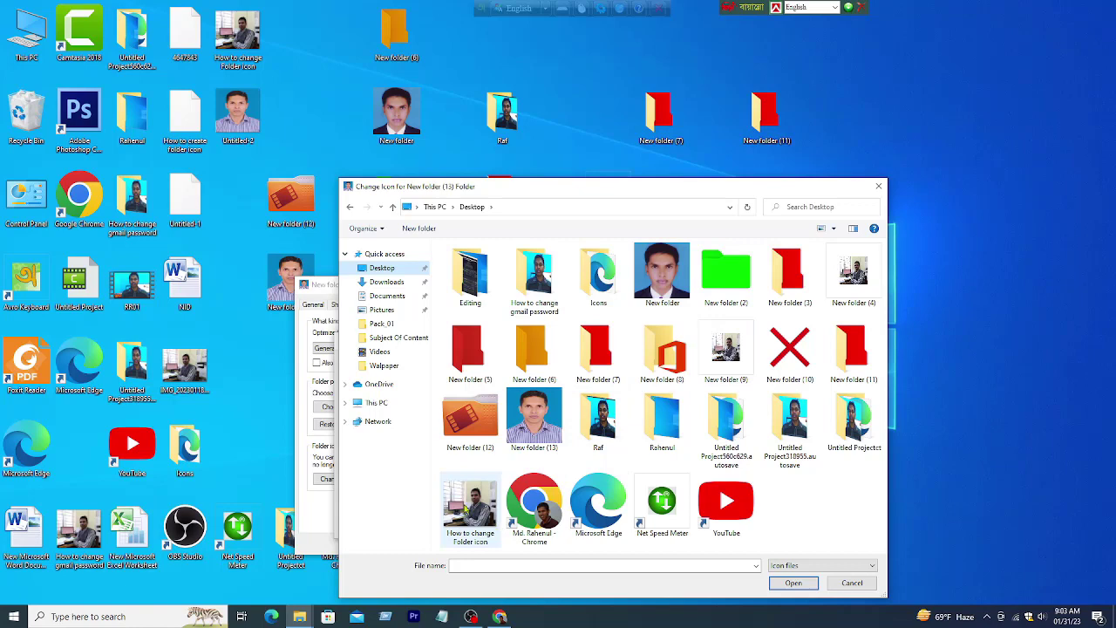
click(467, 510)
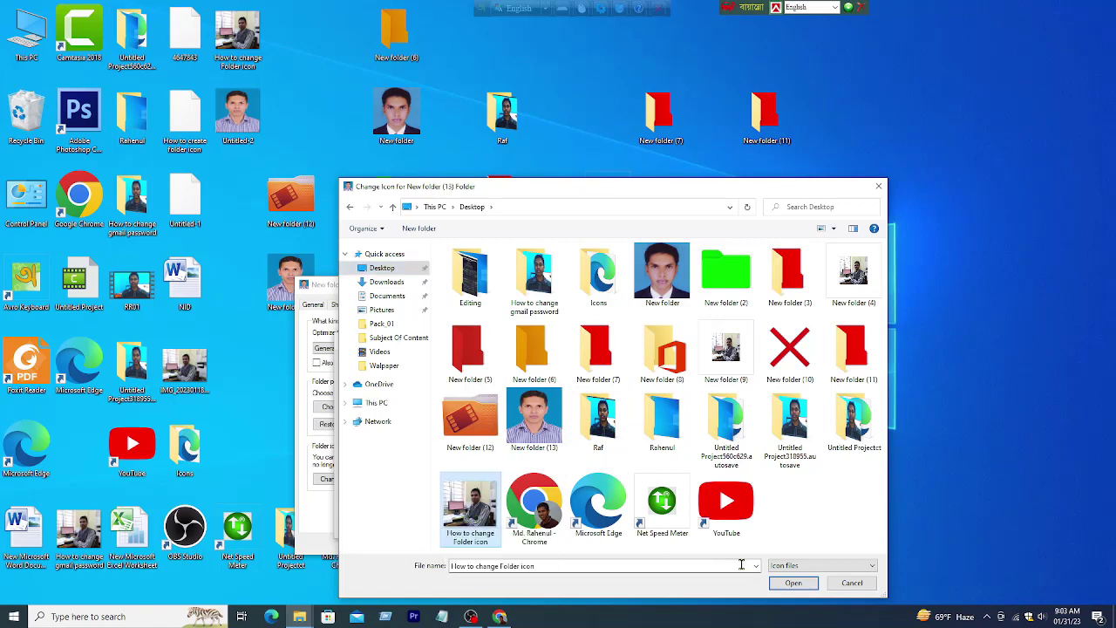
click(781, 586)
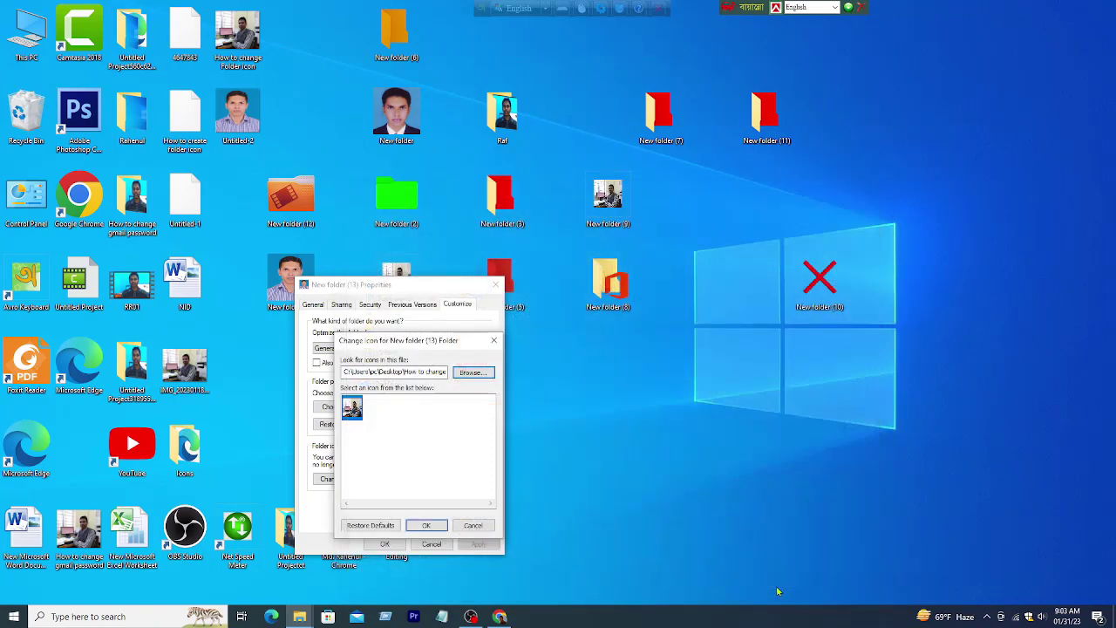
click(441, 526)
click(472, 545)
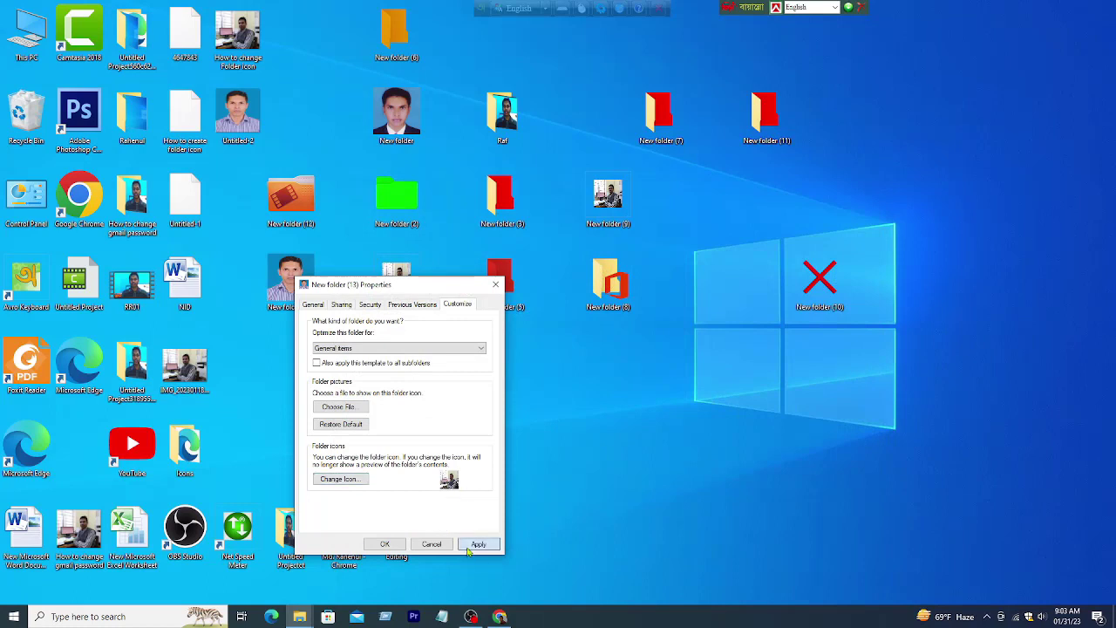
click(384, 544)
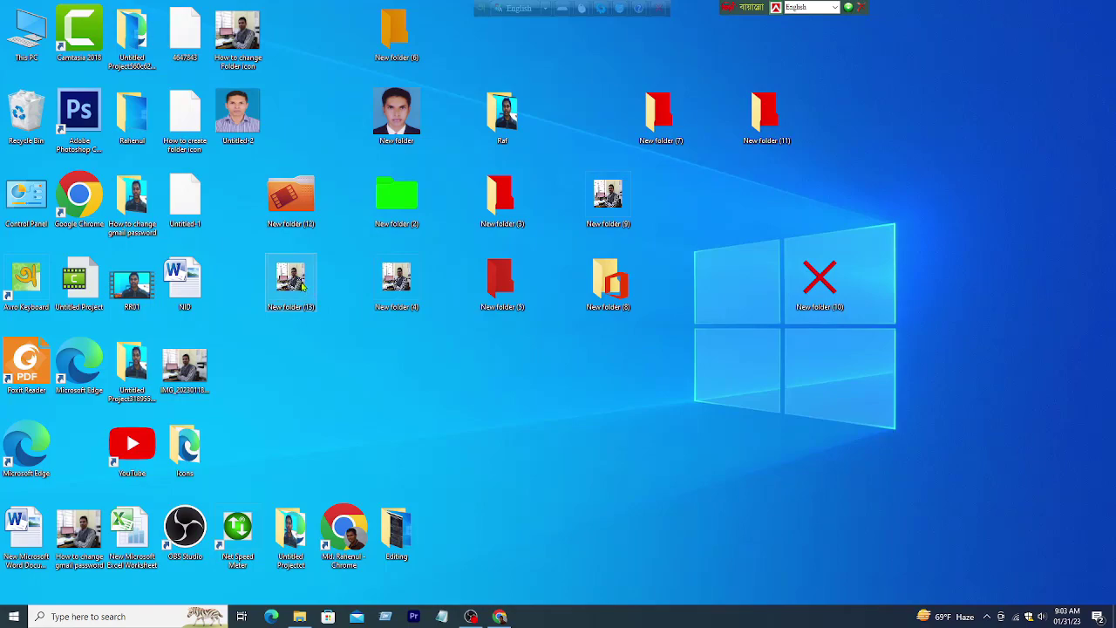
View the contents of New folder (13), close its window and refresh the desktop.
double_click(303, 275)
click(1109, 5)
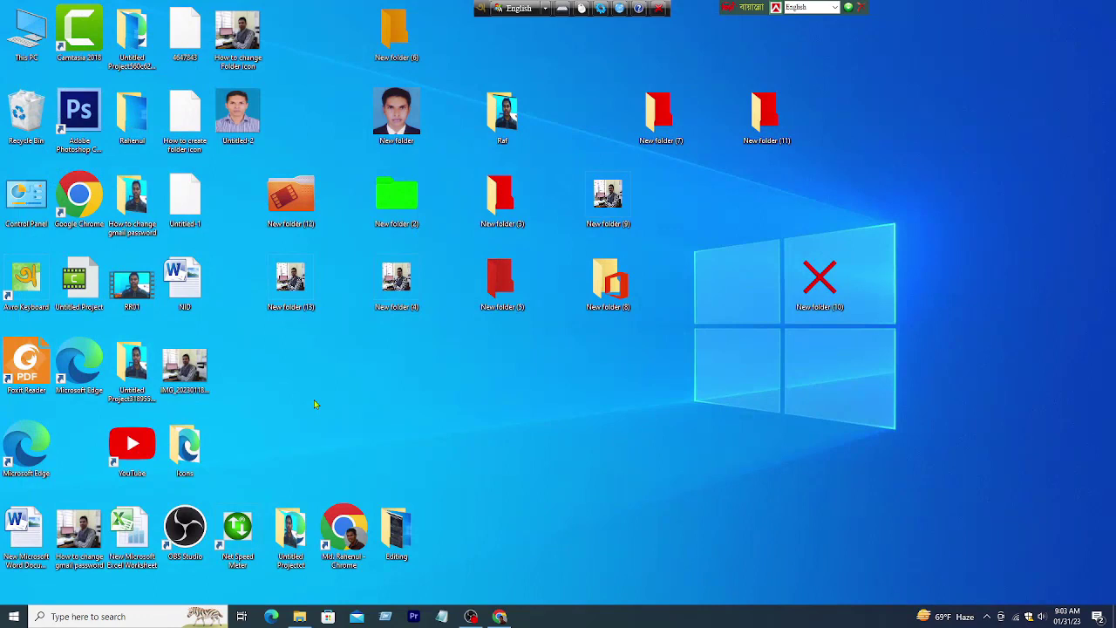
mouse_move(511, 620)
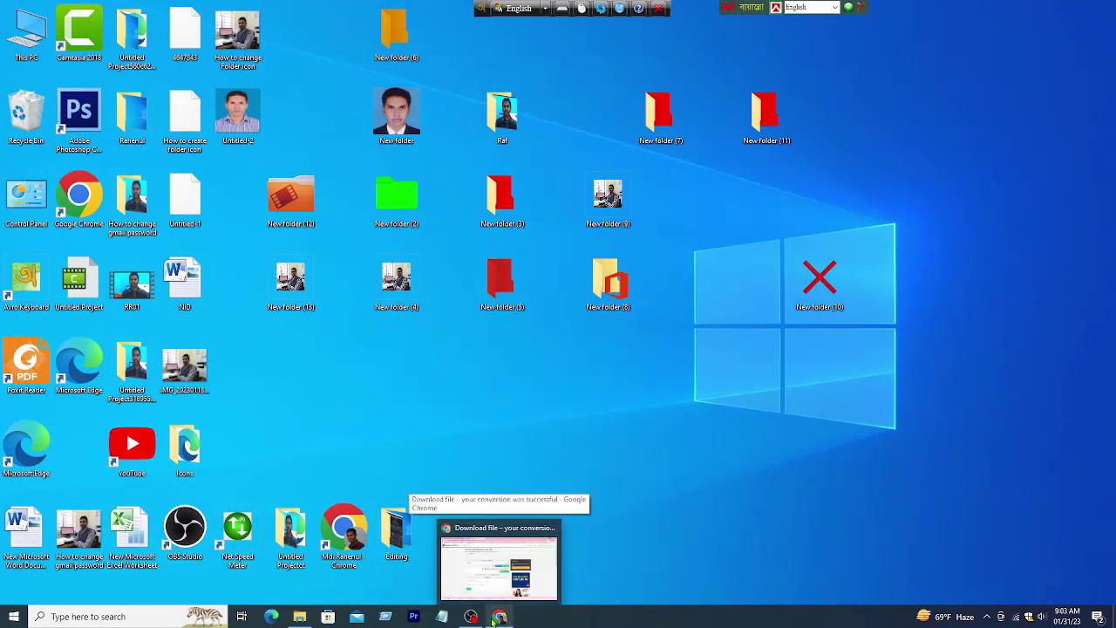
right_click(338, 341)
click(365, 373)
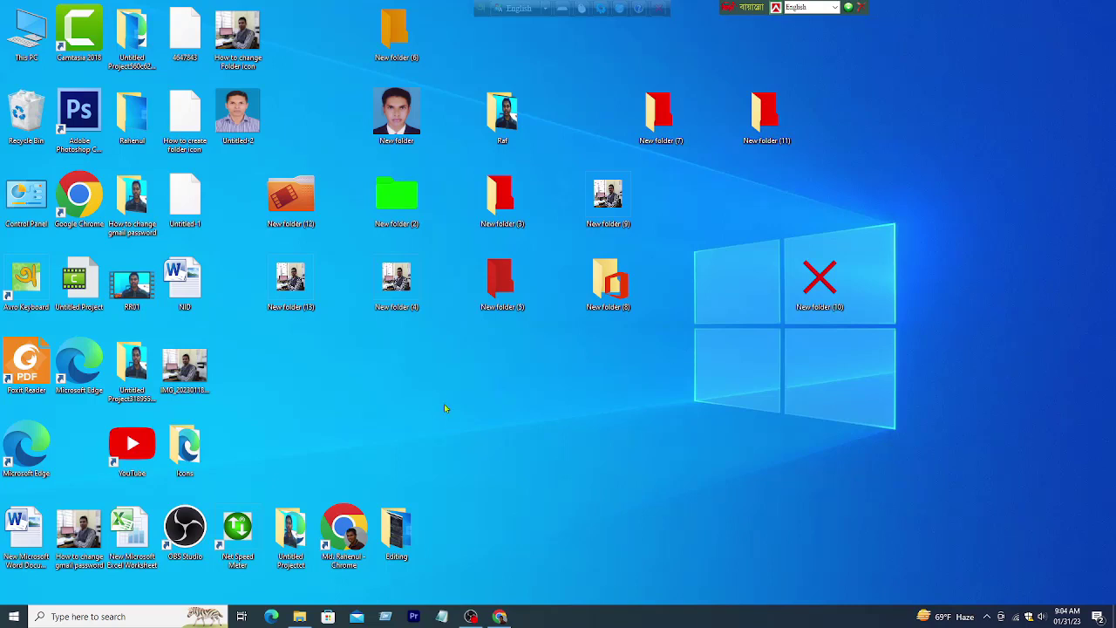
Create another new folder on the desktop and place it in the row below New folder (4), slightly to its right.
right_click(439, 391)
mouse_move(460, 497)
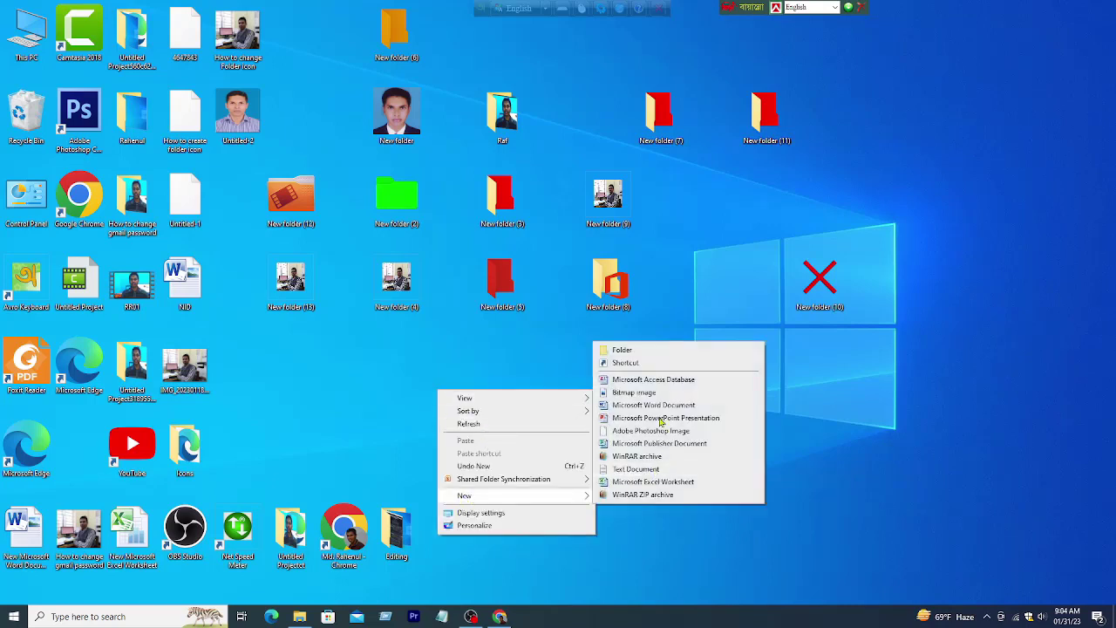
click(642, 350)
right_click(493, 354)
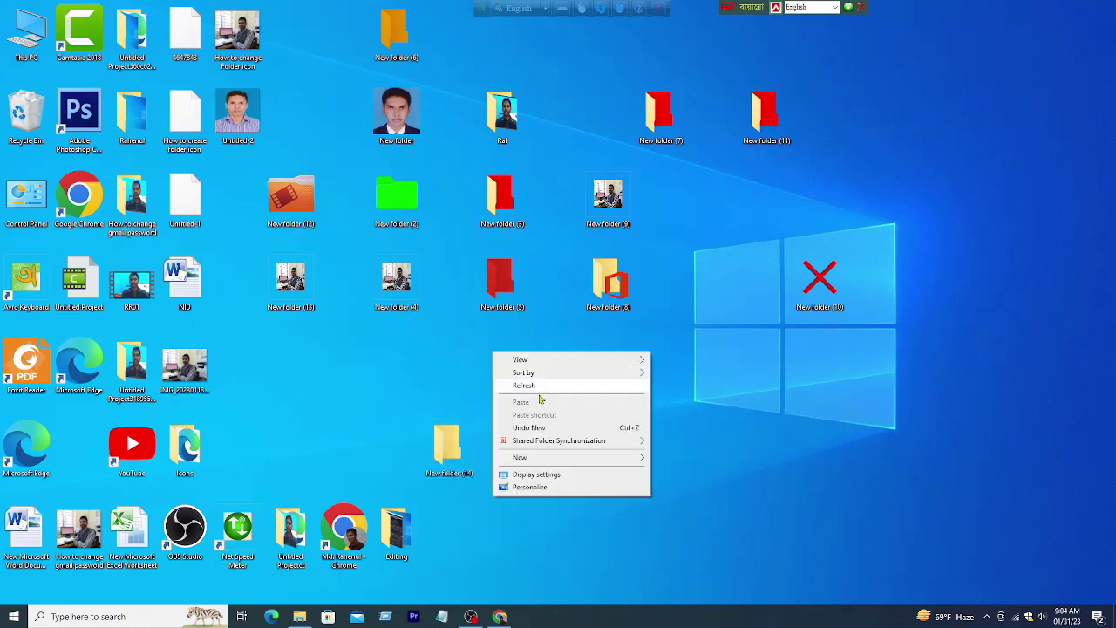
click(539, 395)
drag(449, 446, 458, 378)
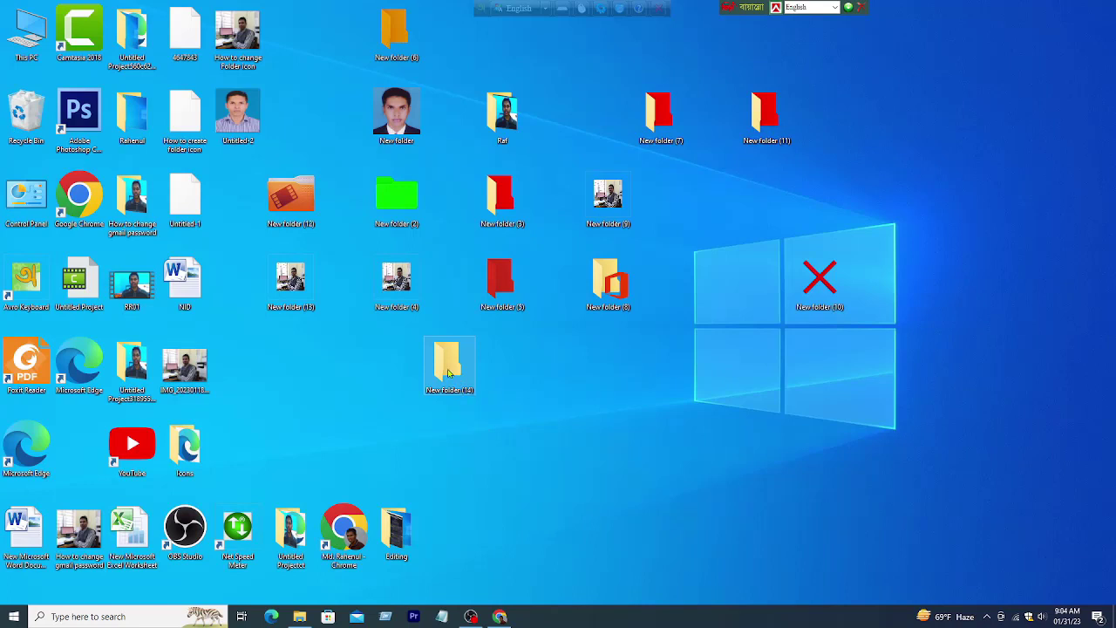
Set the icon of New folder (14) to the green tree from the SHELL32.dll icon list and apply it.
right_click(449, 373)
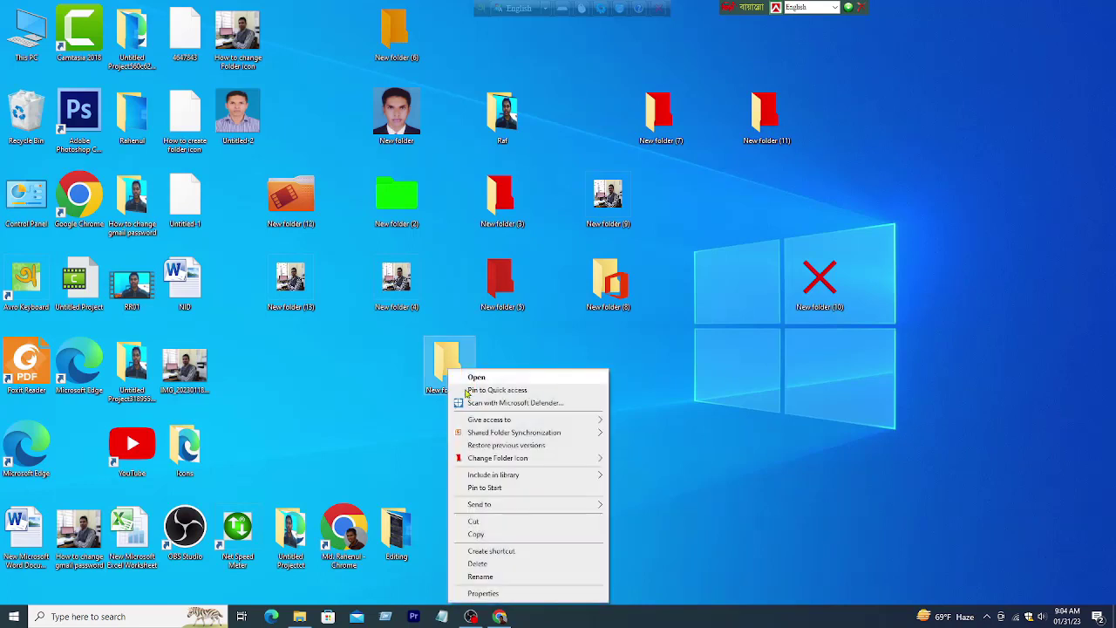
click(492, 592)
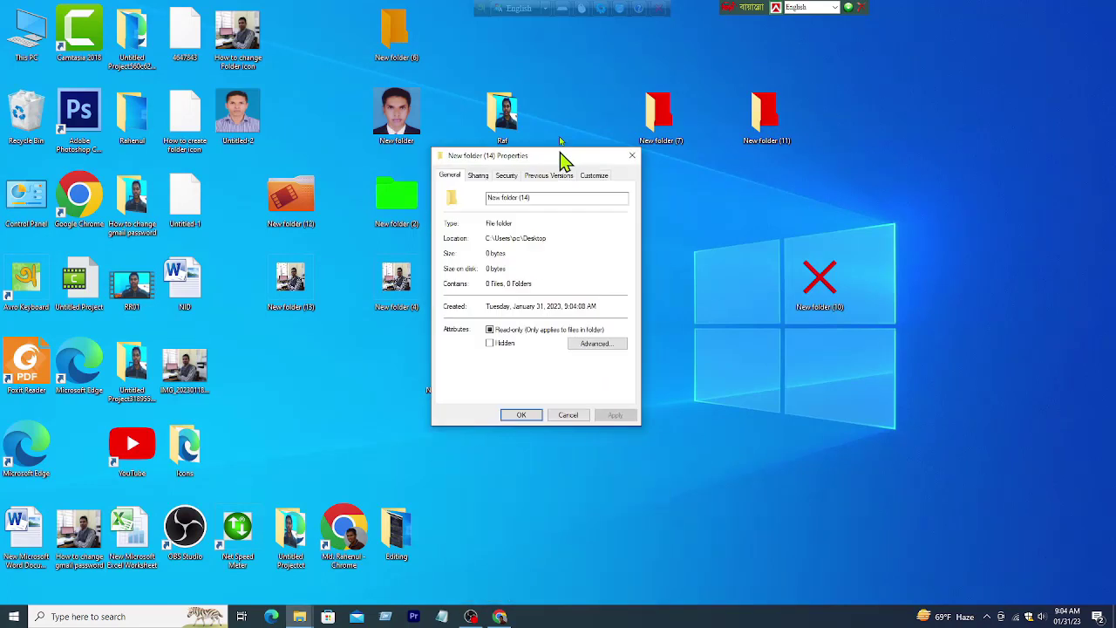
drag(582, 328, 565, 58)
click(597, 77)
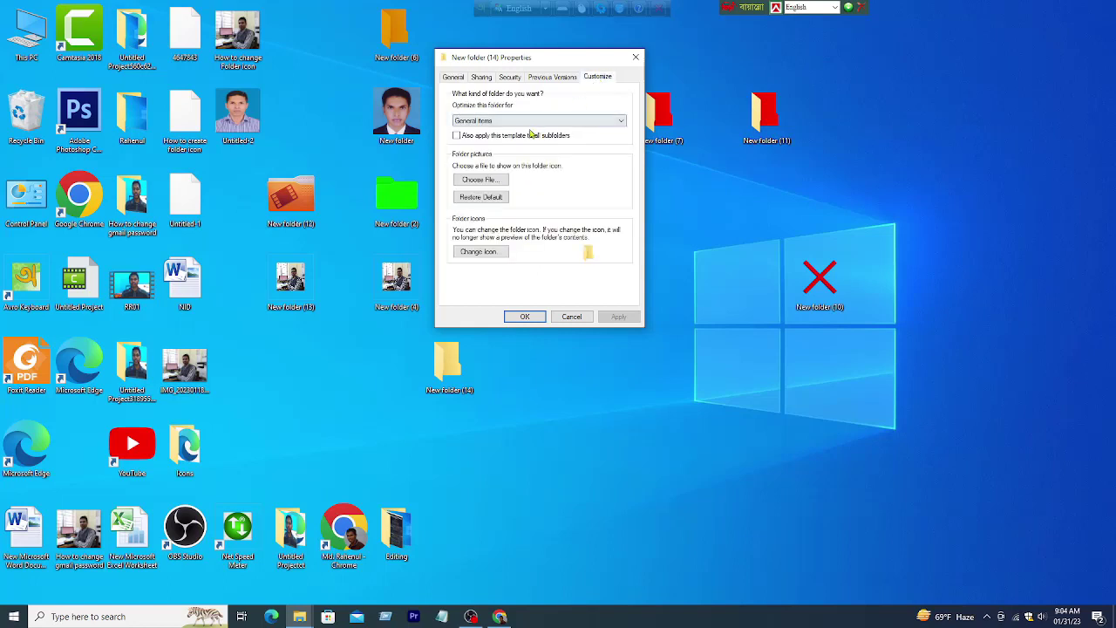
click(479, 252)
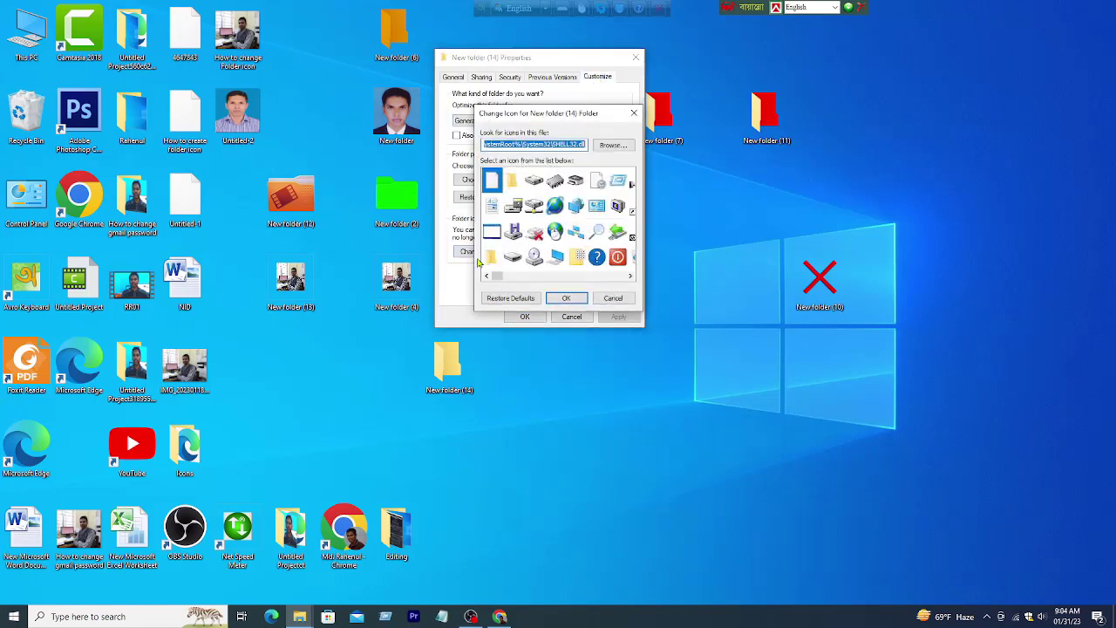
click(519, 181)
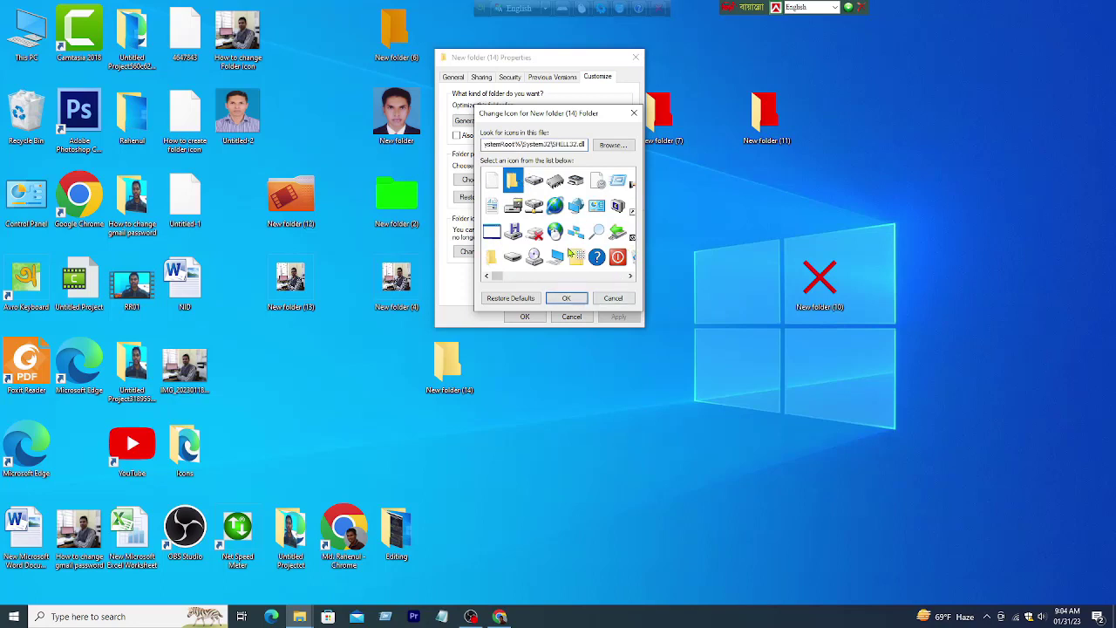
scroll(569, 253, down, 2)
click(513, 209)
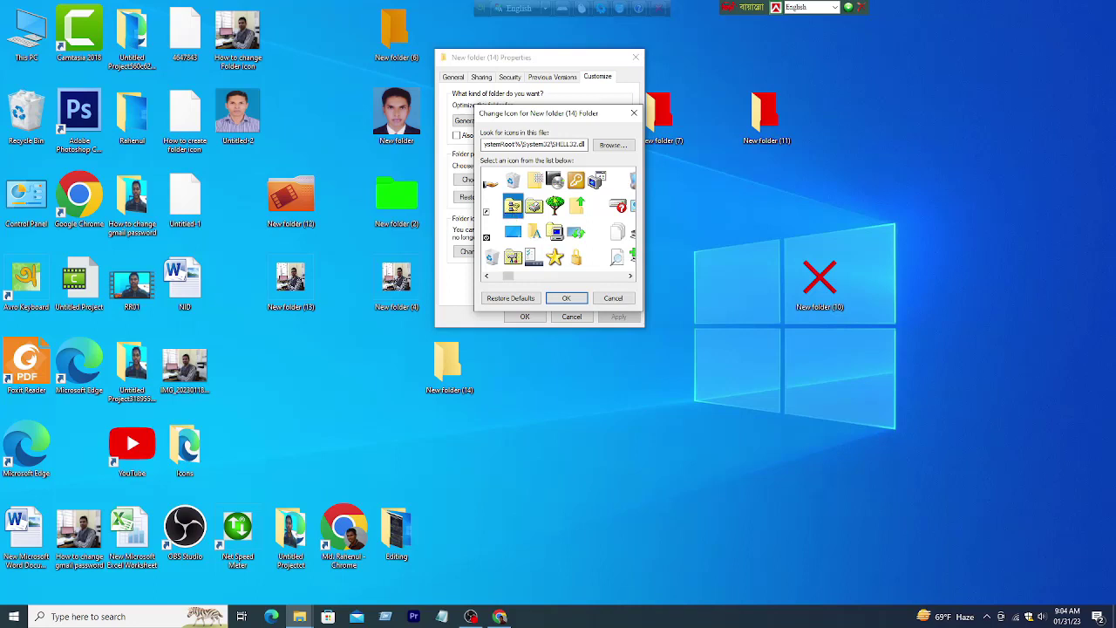
click(555, 207)
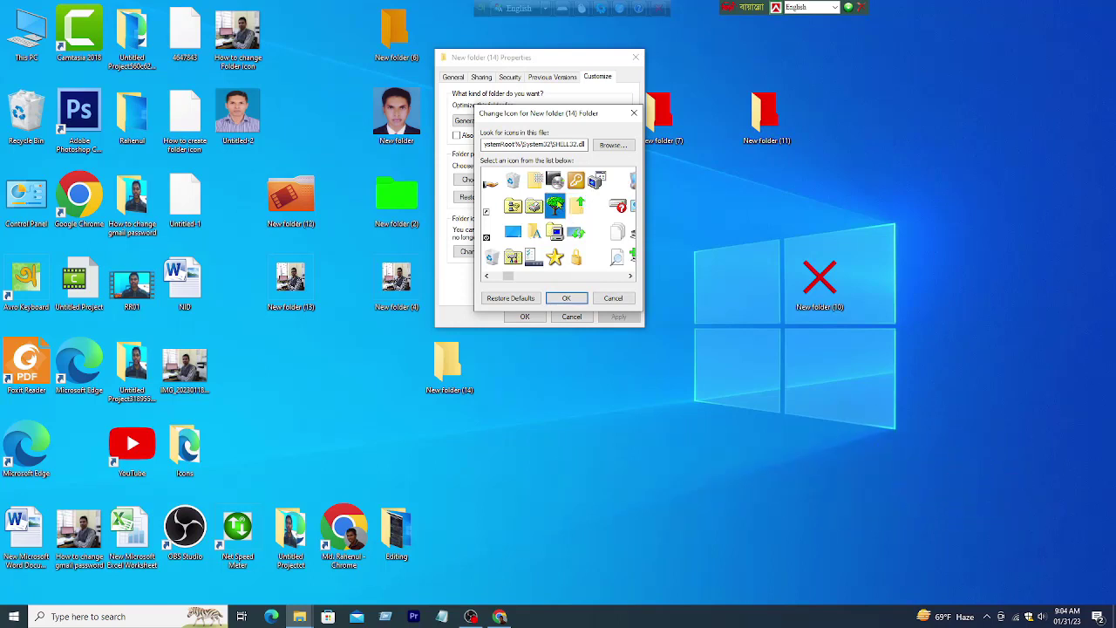
click(565, 298)
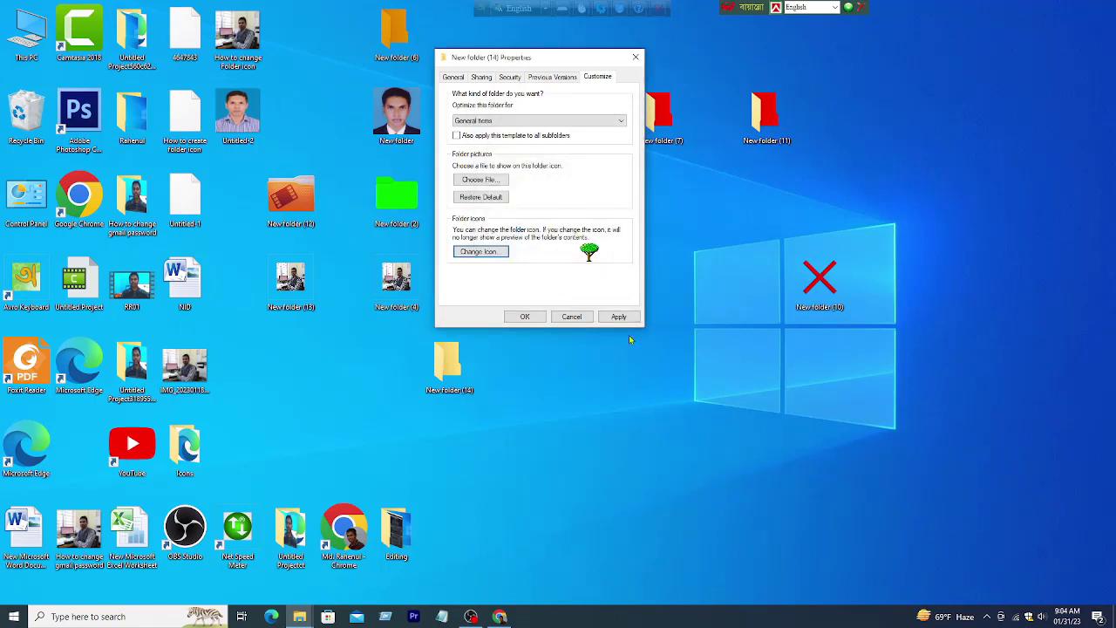
click(624, 317)
click(528, 318)
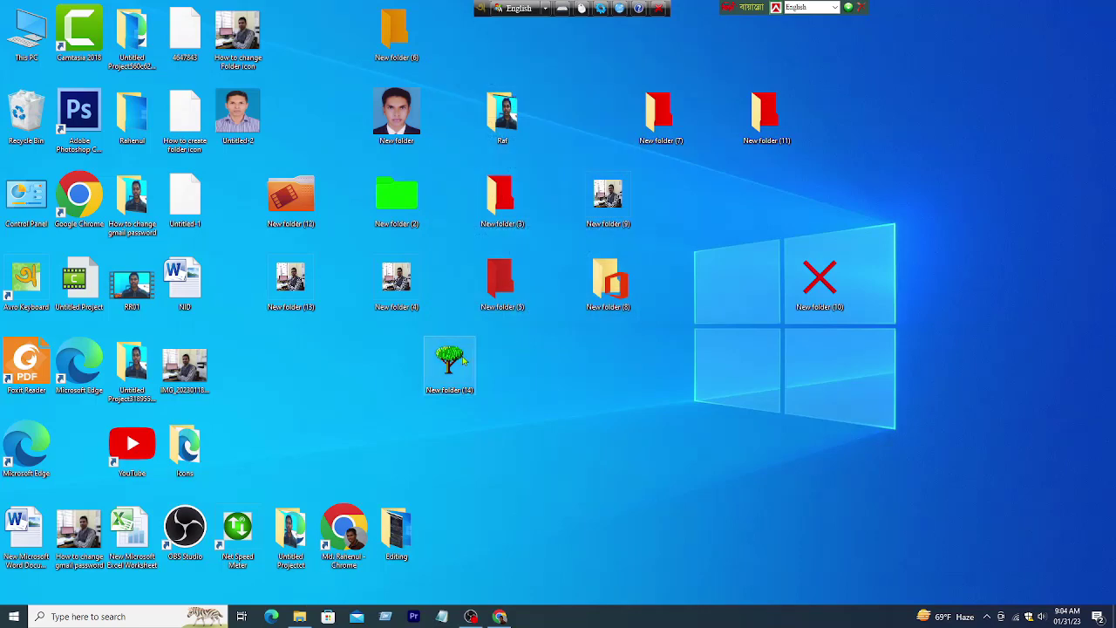
Try New folder (14) farther right in its row, return it to its previous place and refresh the desktop.
drag(464, 357, 568, 359)
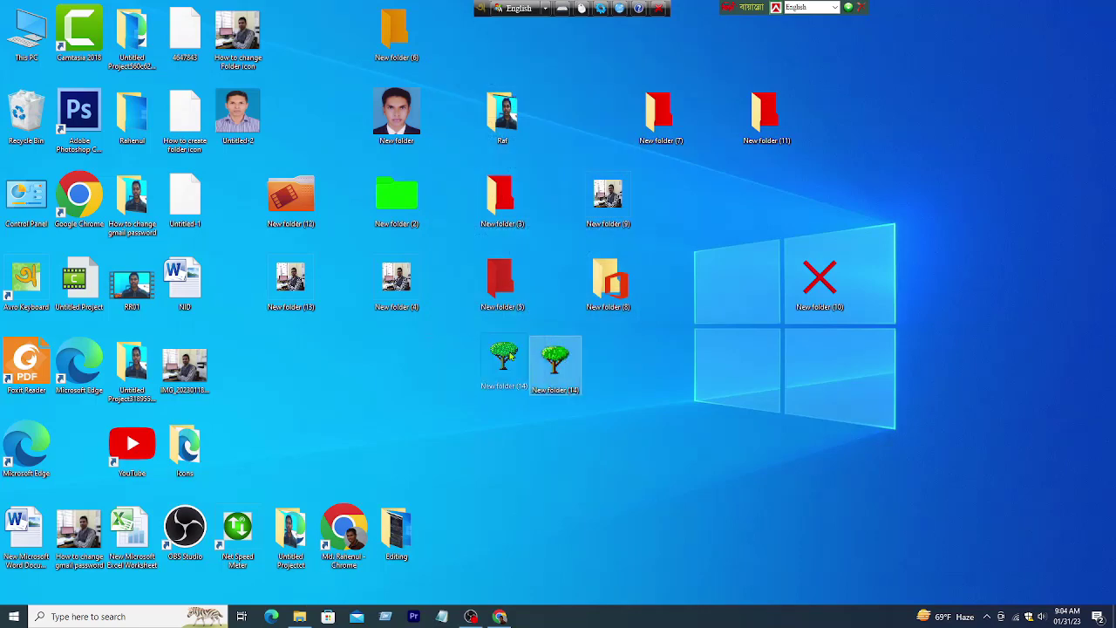
key(ctrl+z)
right_click(517, 355)
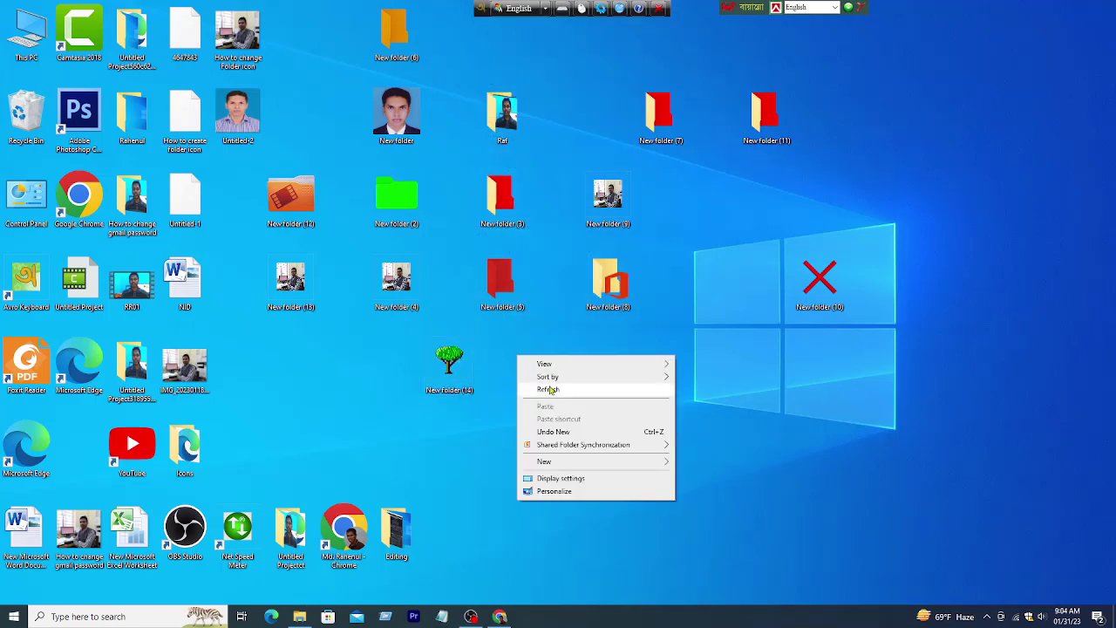
click(444, 380)
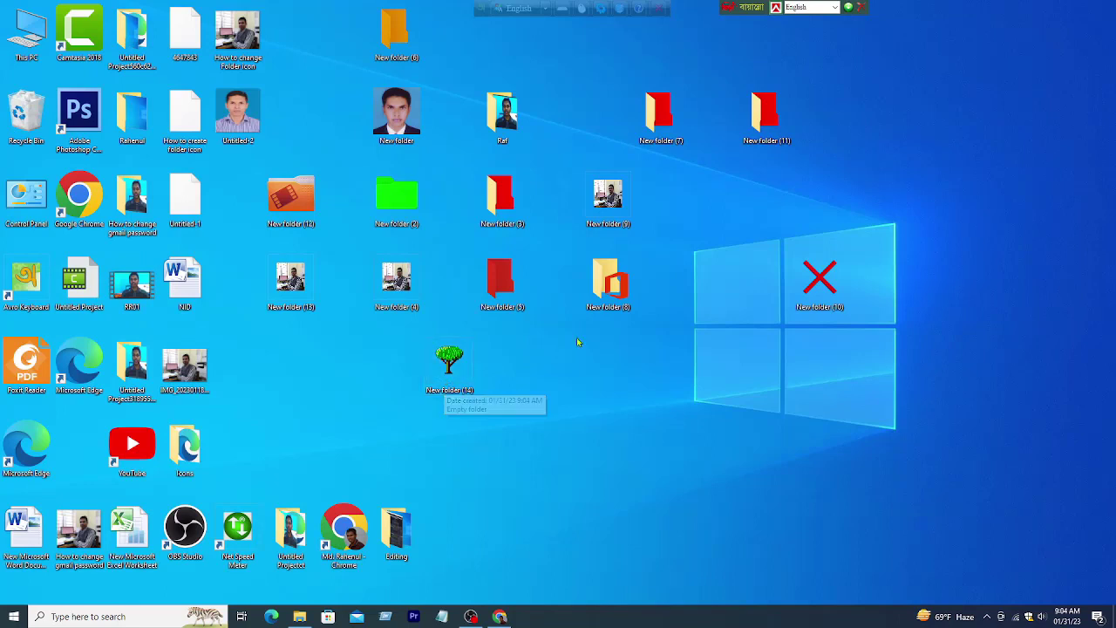
right_click(536, 344)
click(558, 376)
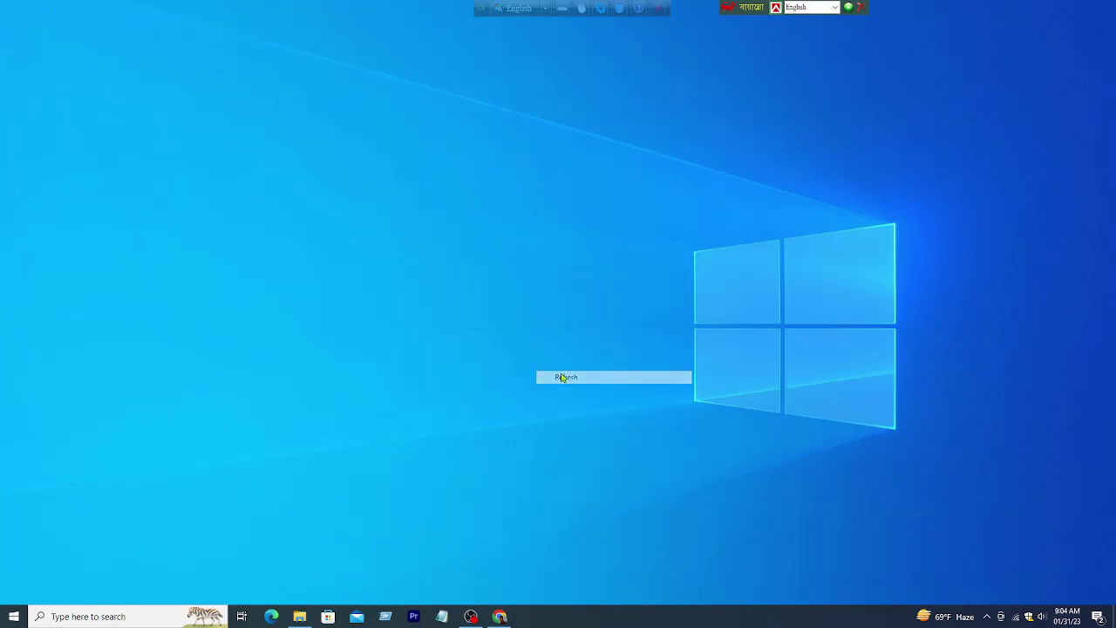
Create another new folder on the desktop, directly beside the tree-icon folder.
right_click(506, 345)
mouse_move(537, 451)
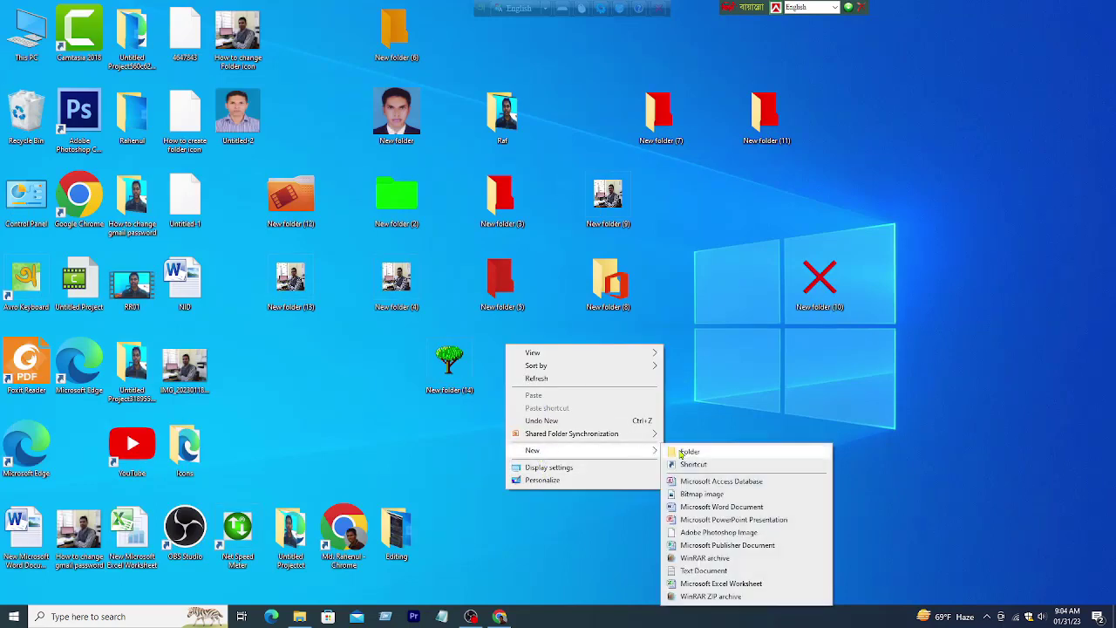
click(681, 451)
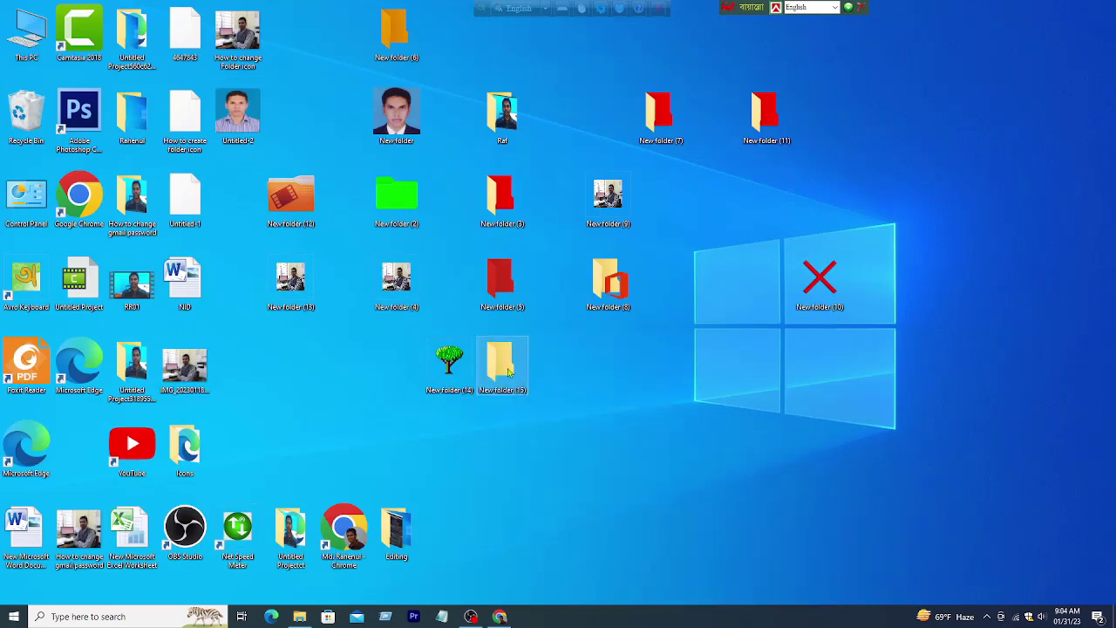
Set the icon of New folder (15) to the red-roofed house from the SHELL32.dll icon list and apply it.
right_click(508, 372)
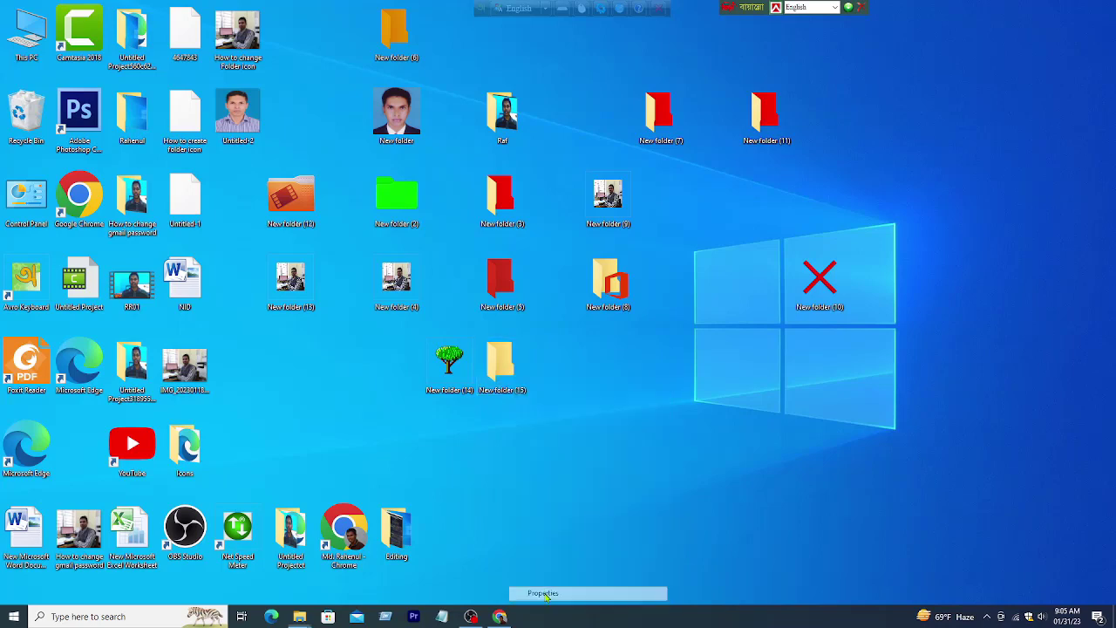
click(548, 594)
drag(591, 328, 594, 75)
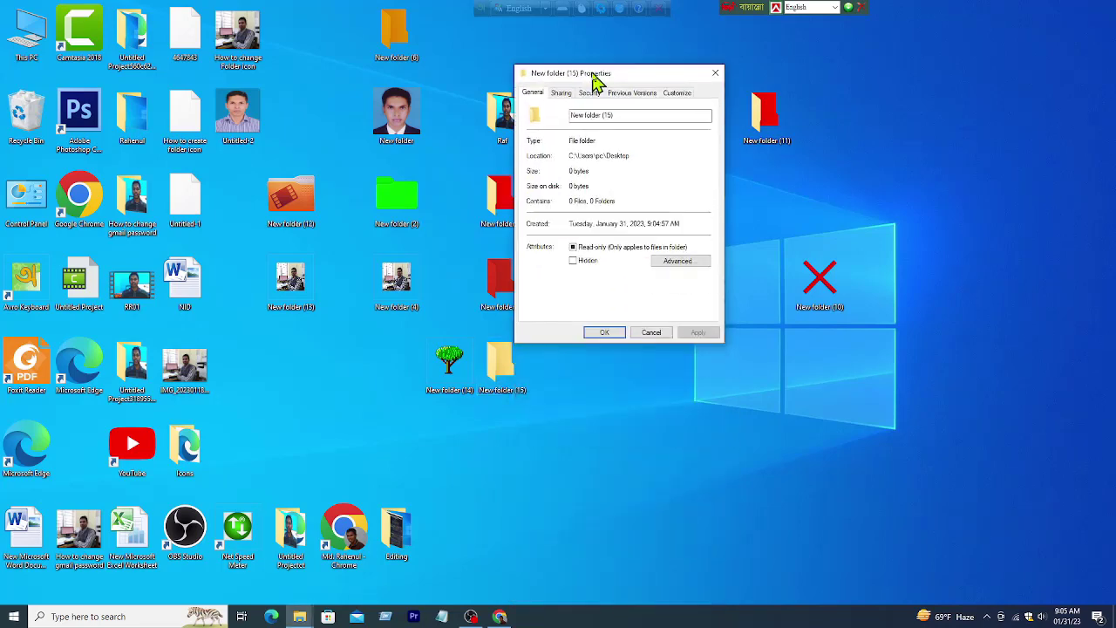
click(683, 96)
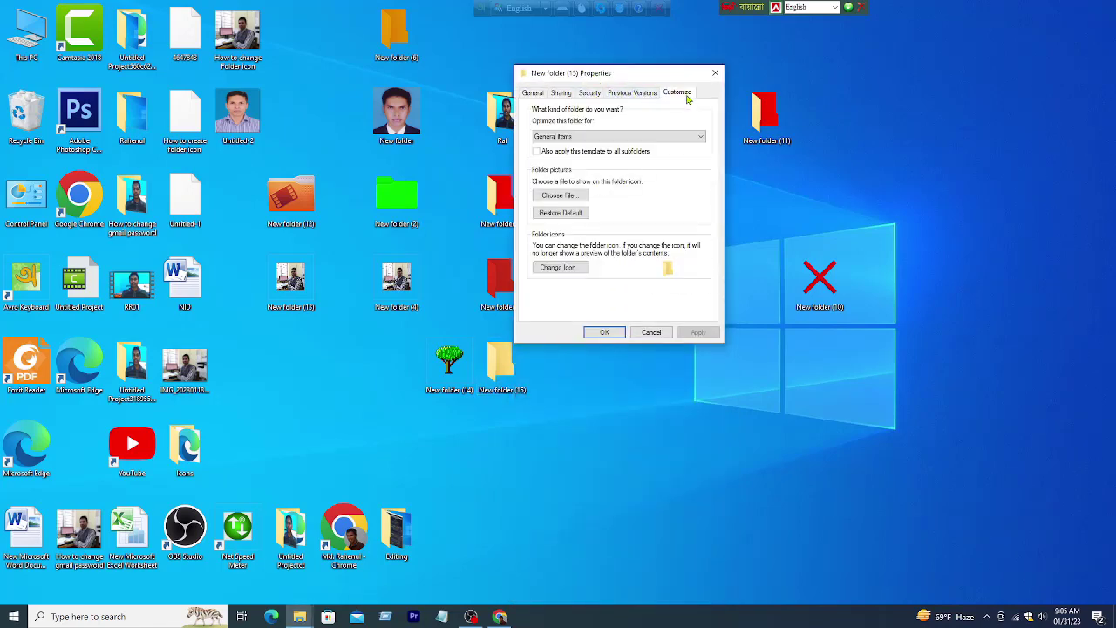
click(558, 267)
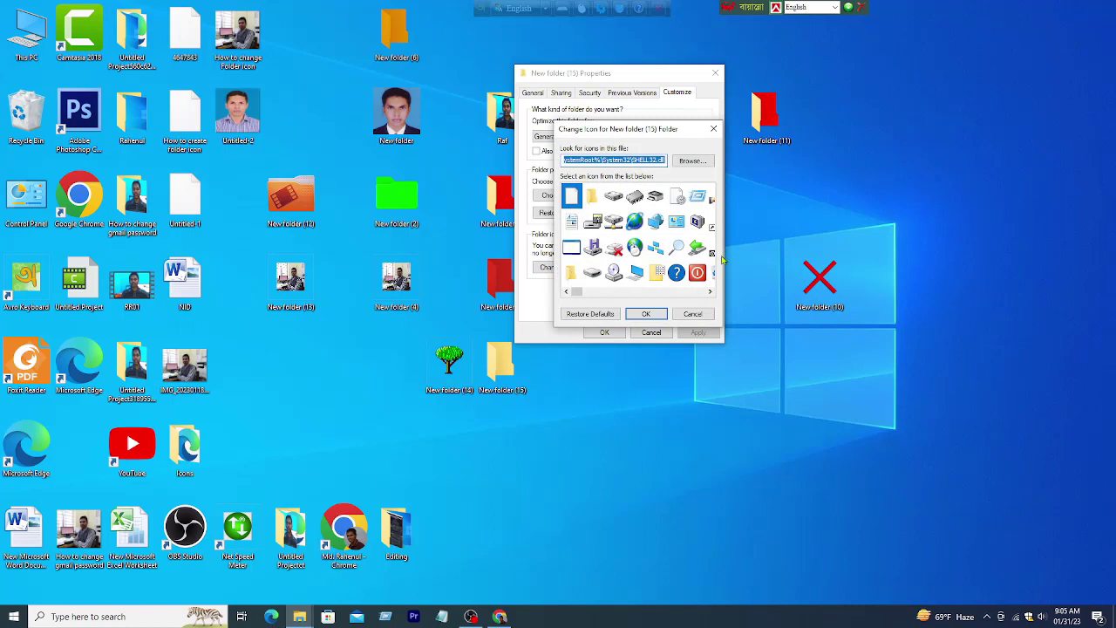
scroll(680, 253, down, 2)
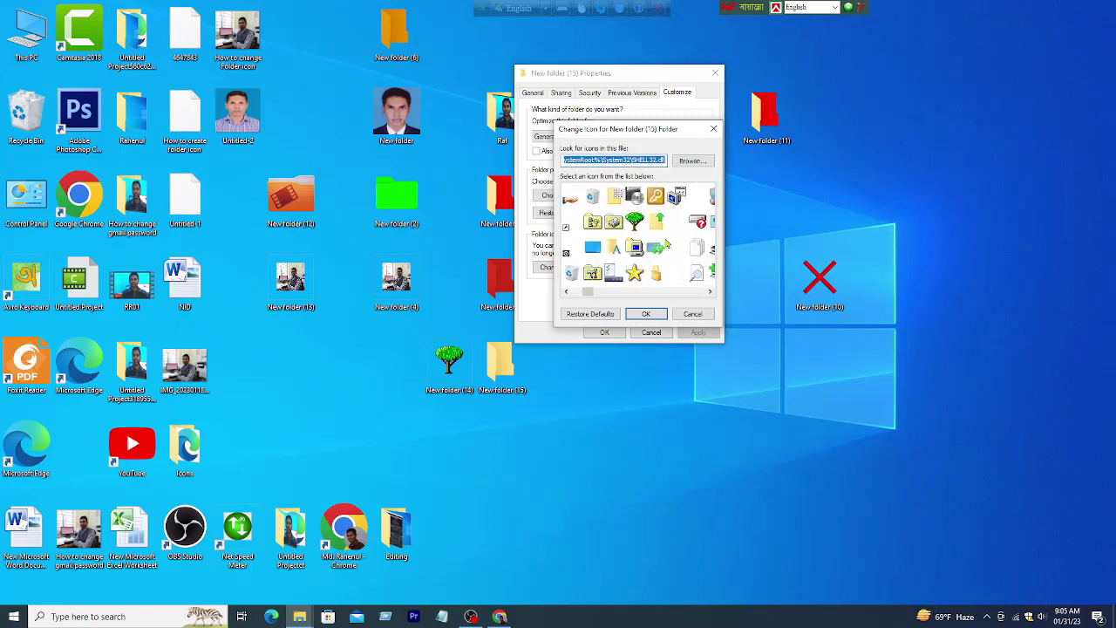
scroll(671, 252, down, 4)
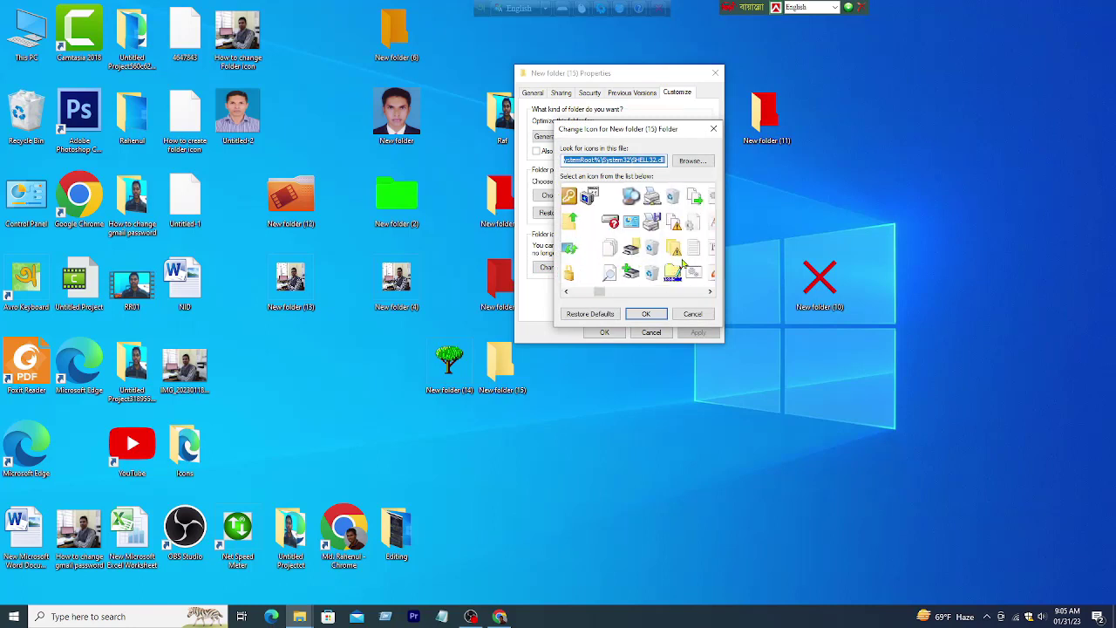
click(655, 224)
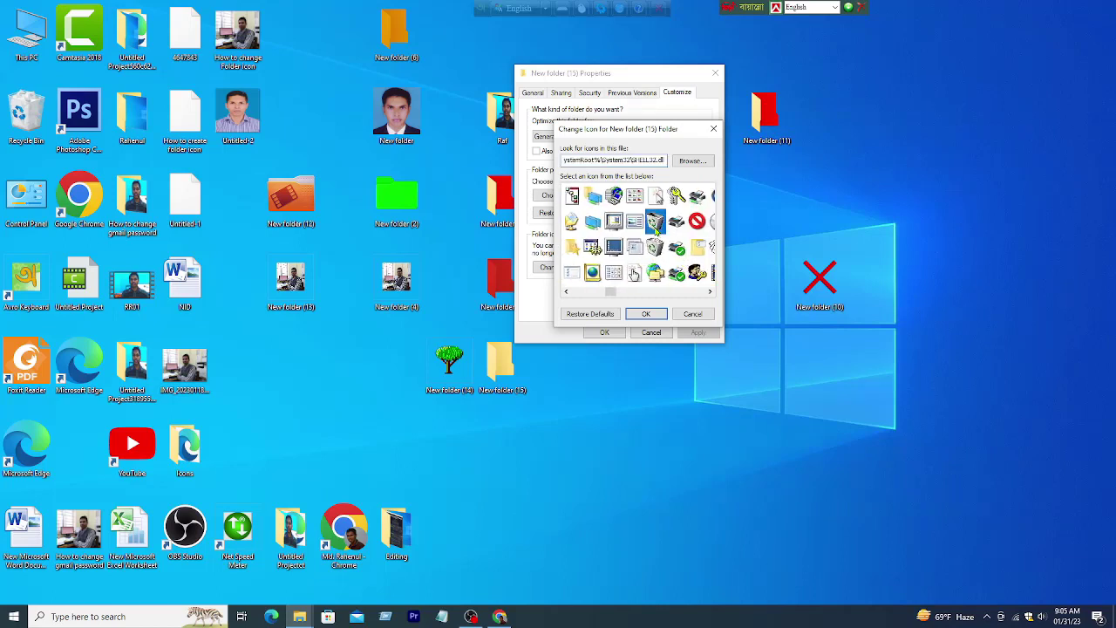
scroll(633, 274, down, 2)
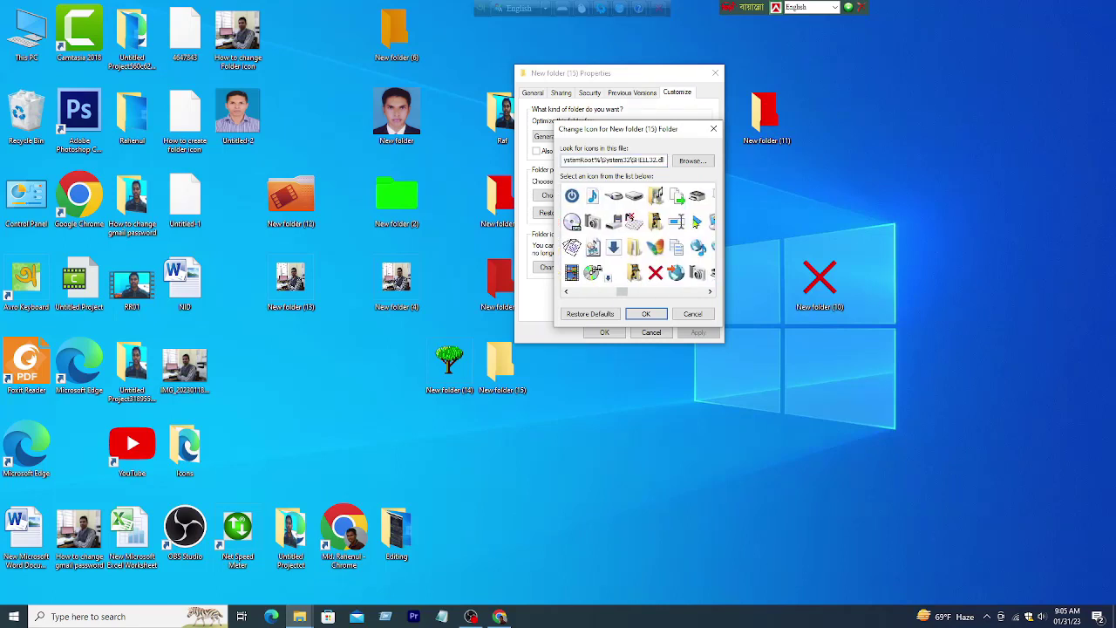
scroll(663, 276, down, 2)
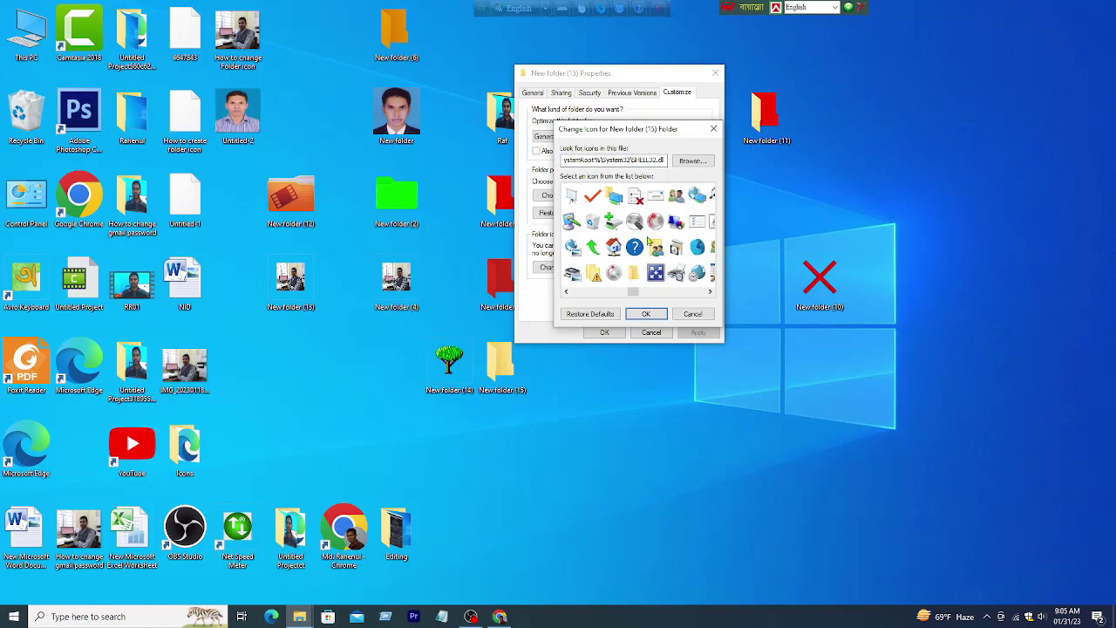
click(614, 248)
click(645, 313)
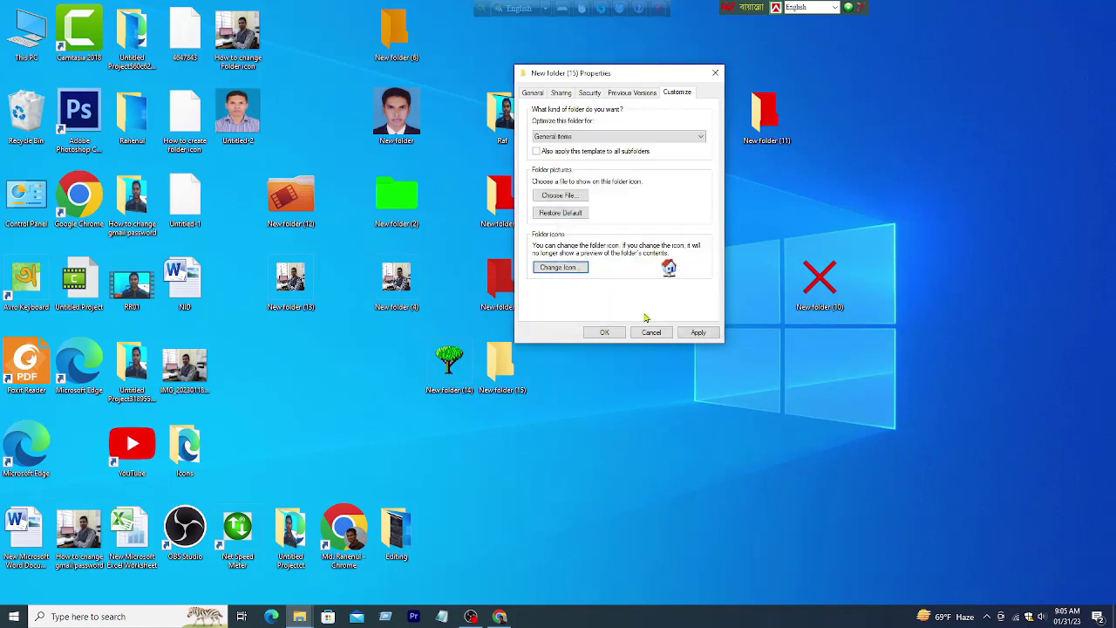
click(697, 332)
click(600, 332)
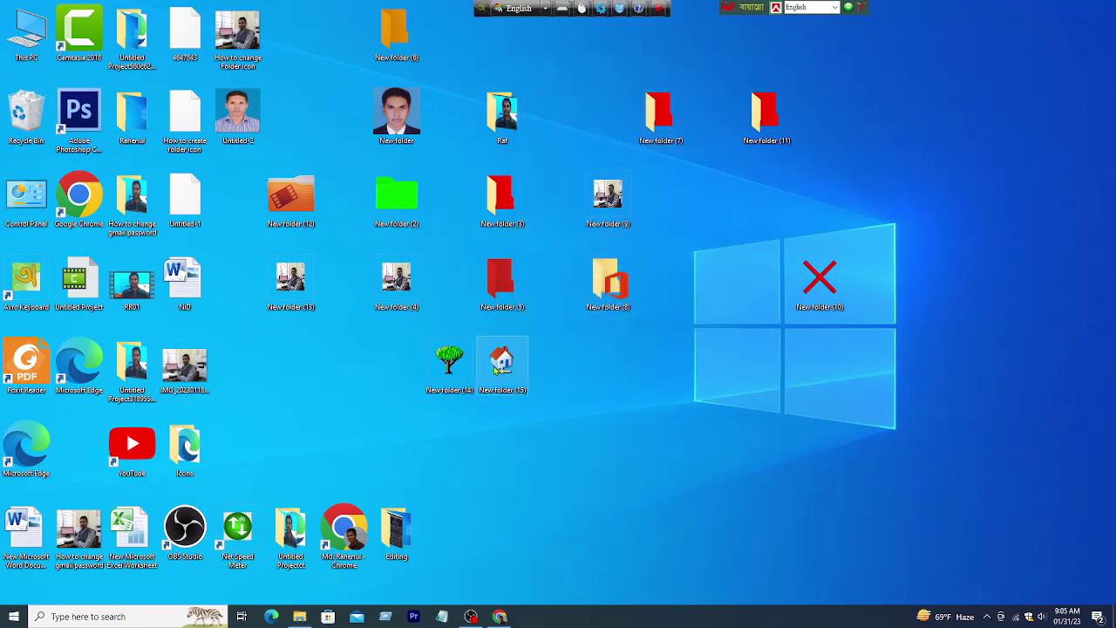
Move New folder (15) one column to the right, leaving a gap beside New folder (14).
drag(506, 366, 562, 370)
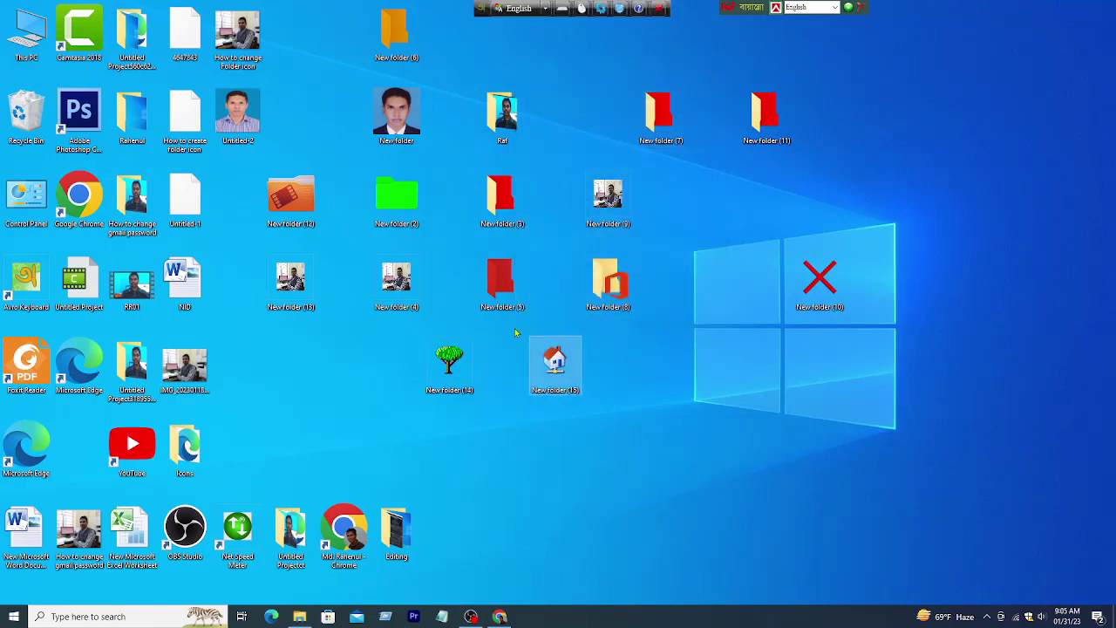
drag(515, 332, 674, 440)
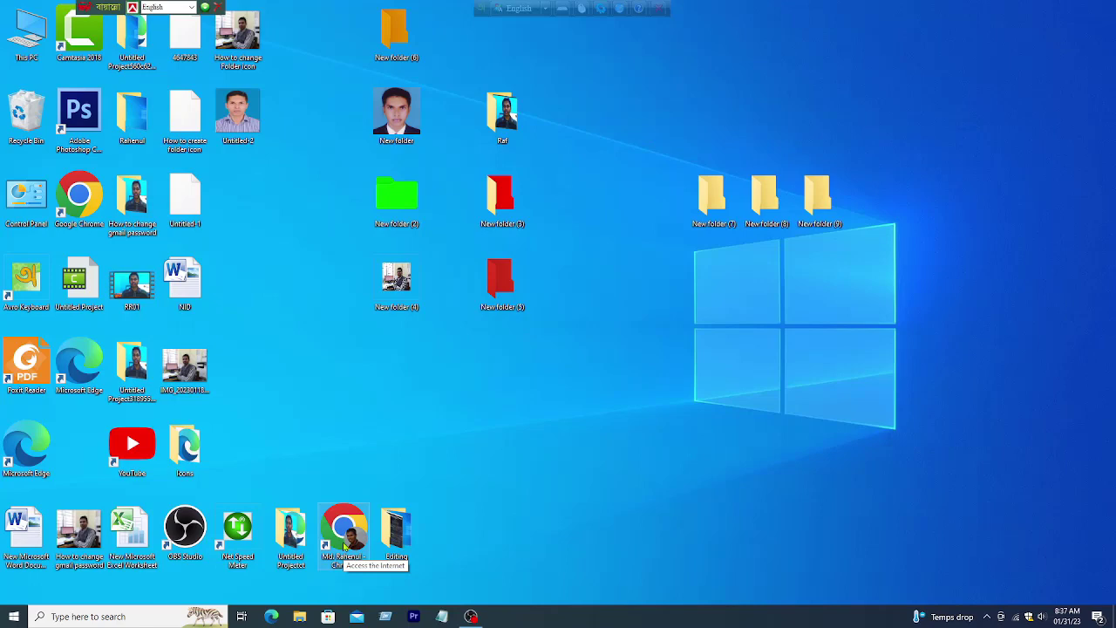
Switch to Chrome, restore the previous pages in a maximized window and select the FolderIco download page's web address.
double_click(344, 533)
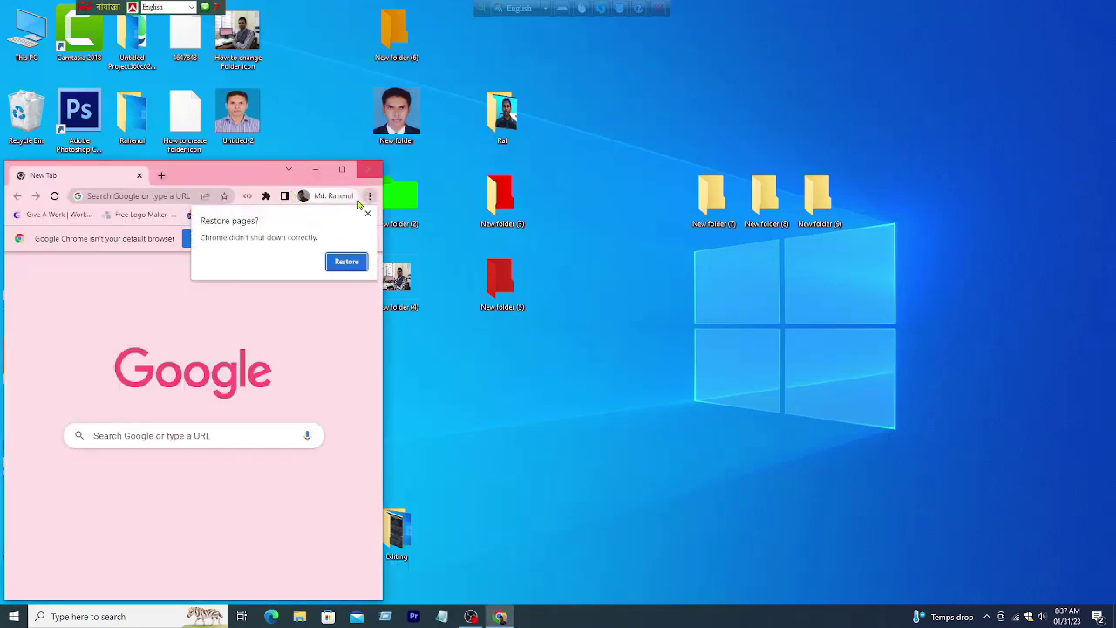
click(347, 261)
click(342, 170)
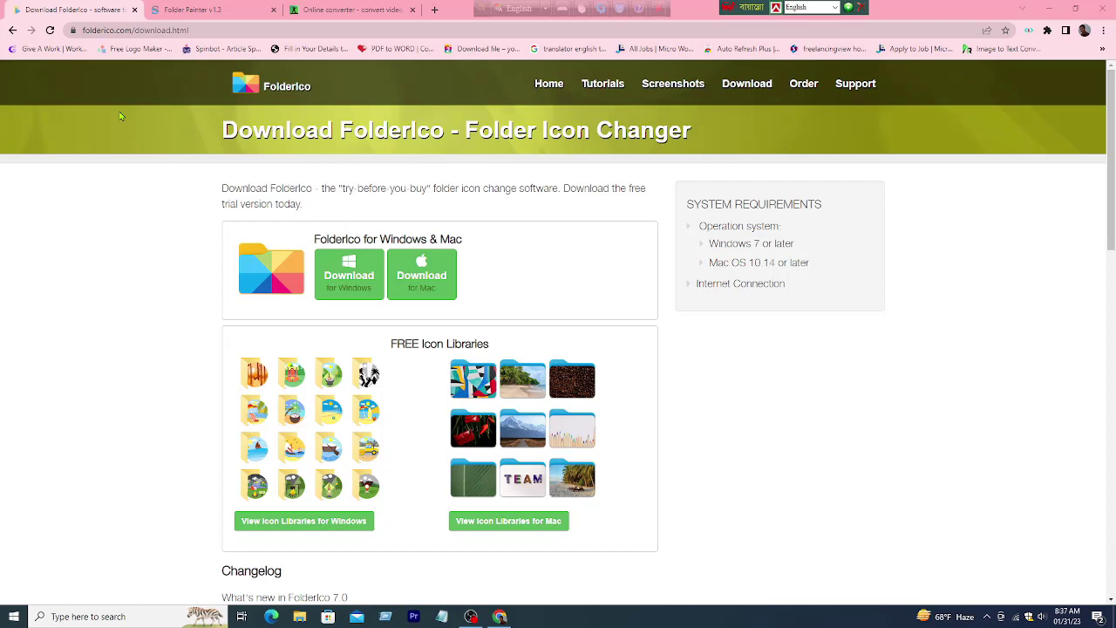
click(125, 29)
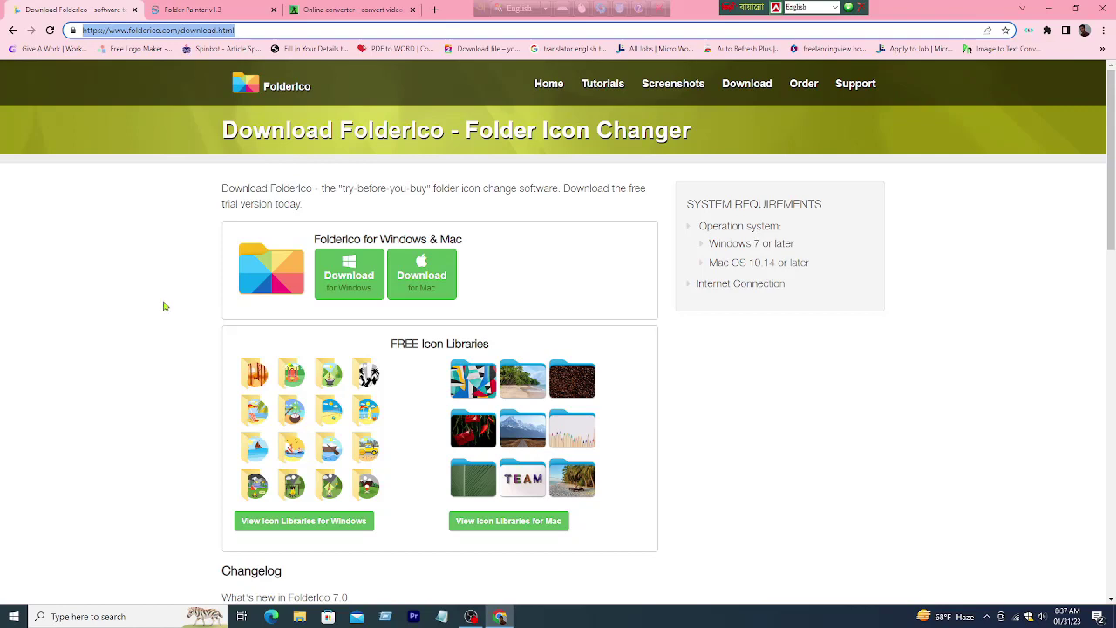
Minimize the browser, open the Downloads folder from This PC in a maximized window and select the FoldericoSetup installer.
click(1049, 7)
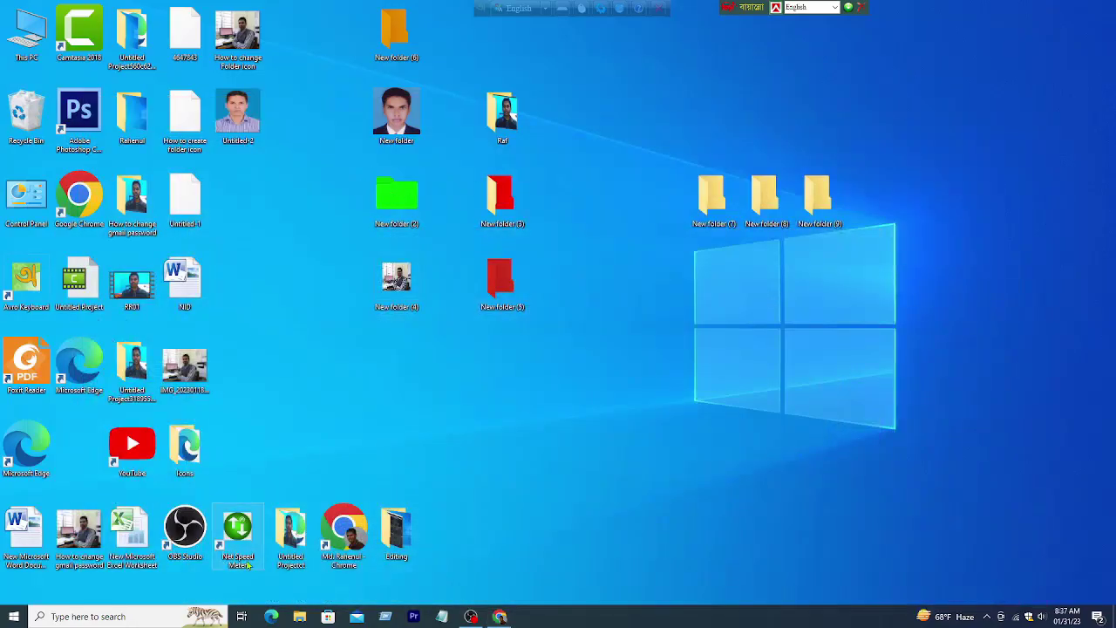
double_click(17, 51)
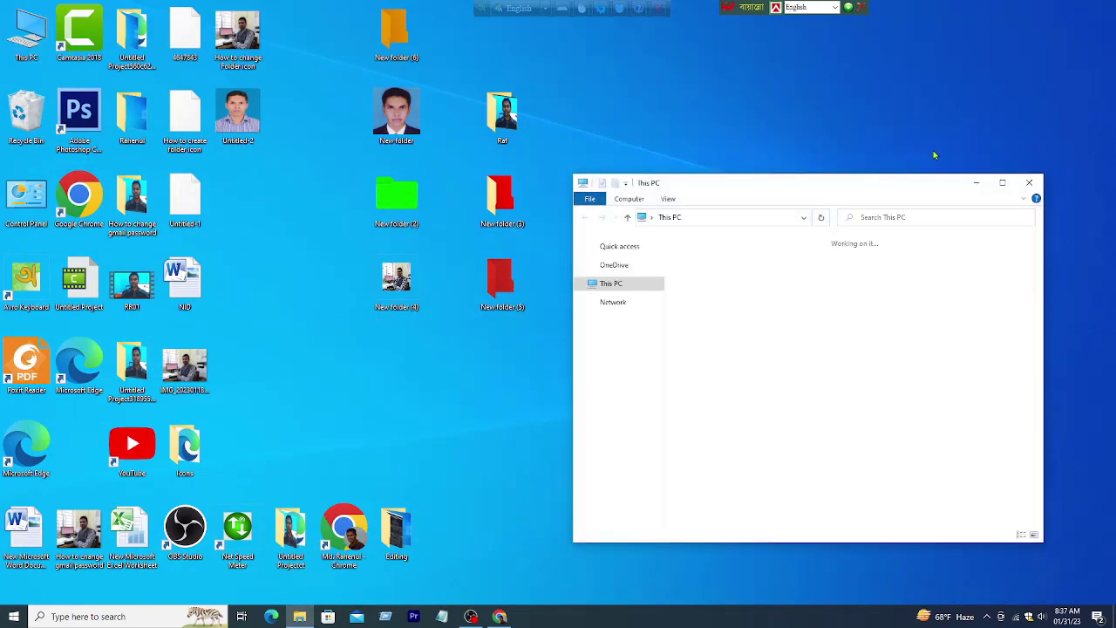
click(1002, 182)
double_click(582, 91)
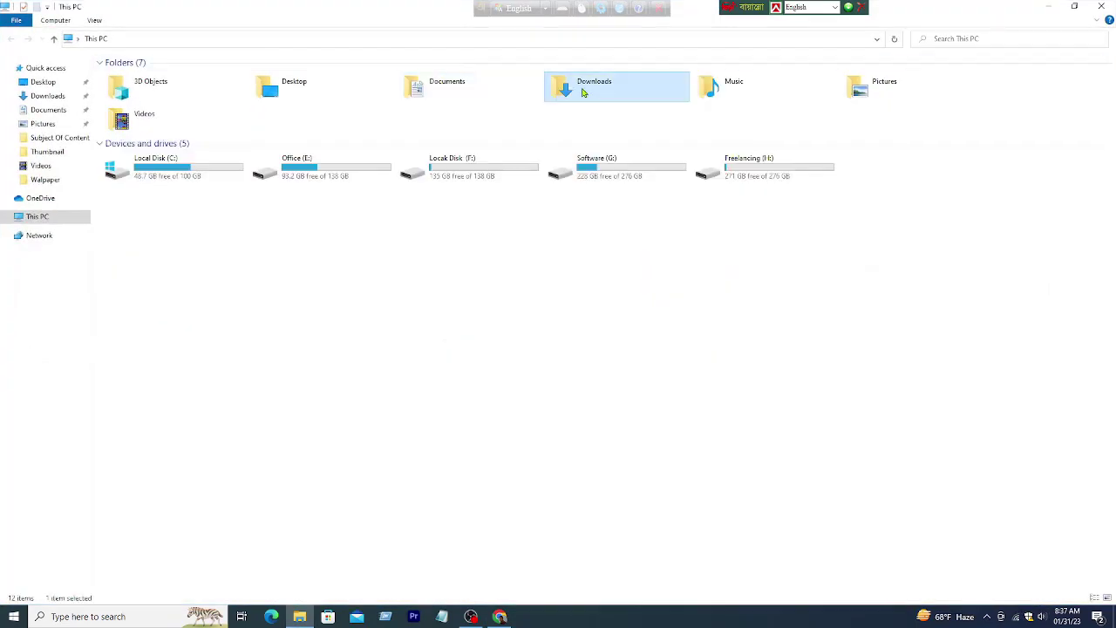
click(176, 108)
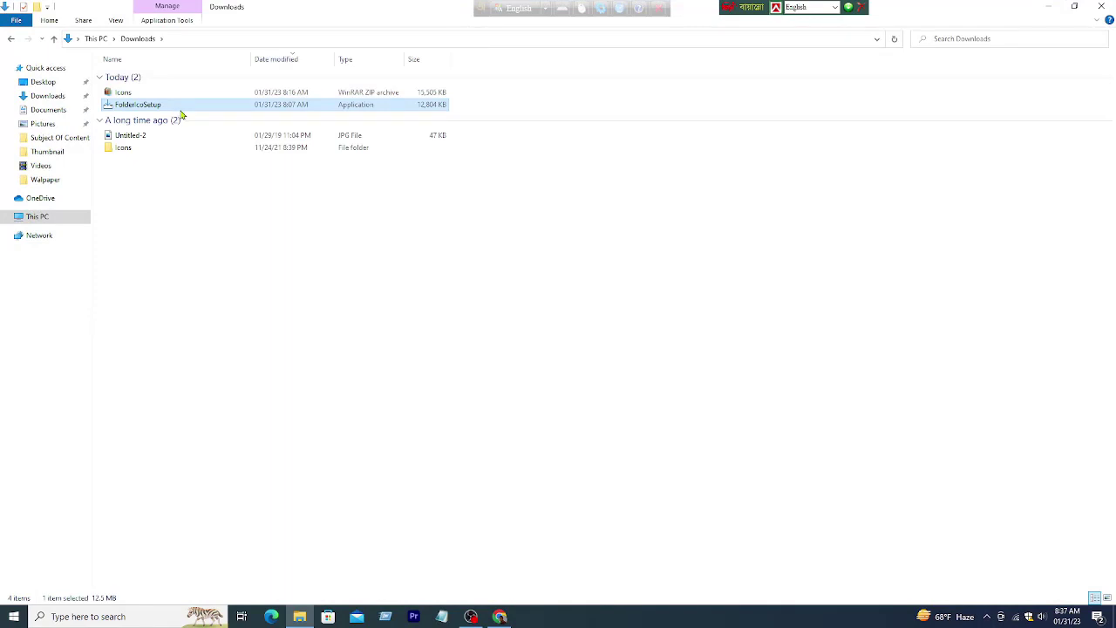
Install FolderIco 7.0.6 with the default destination and Start Menu folder, and close the Downloads window.
click(613, 402)
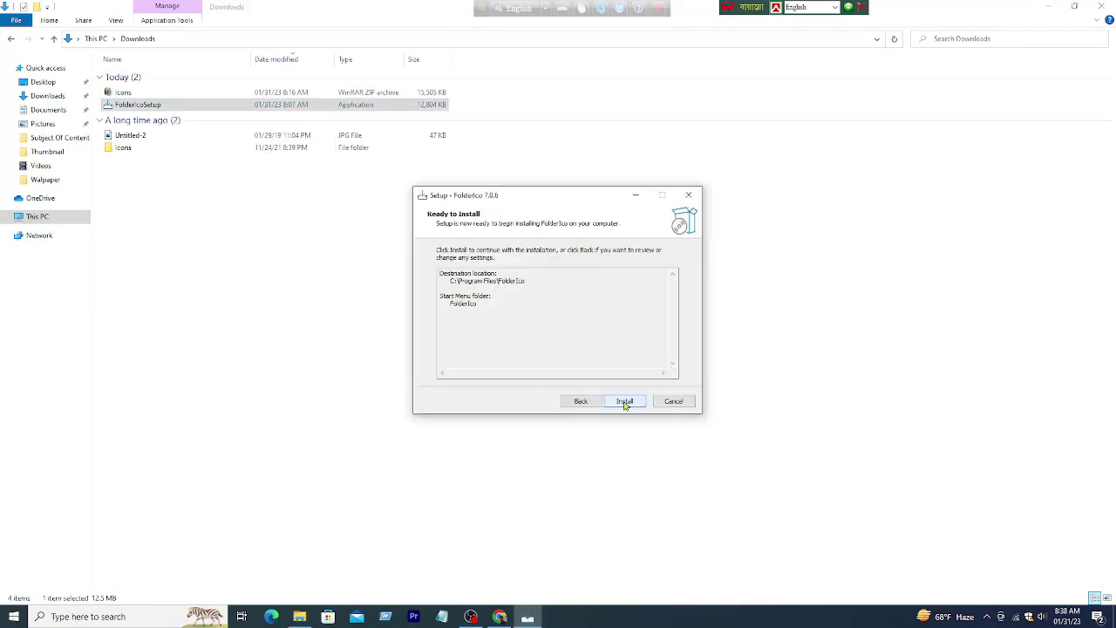
click(613, 402)
click(613, 402)
click(1100, 6)
Move New folder (7) into the open area beside New folder (3) and set its FolderIco icon to Green.
drag(712, 194, 608, 199)
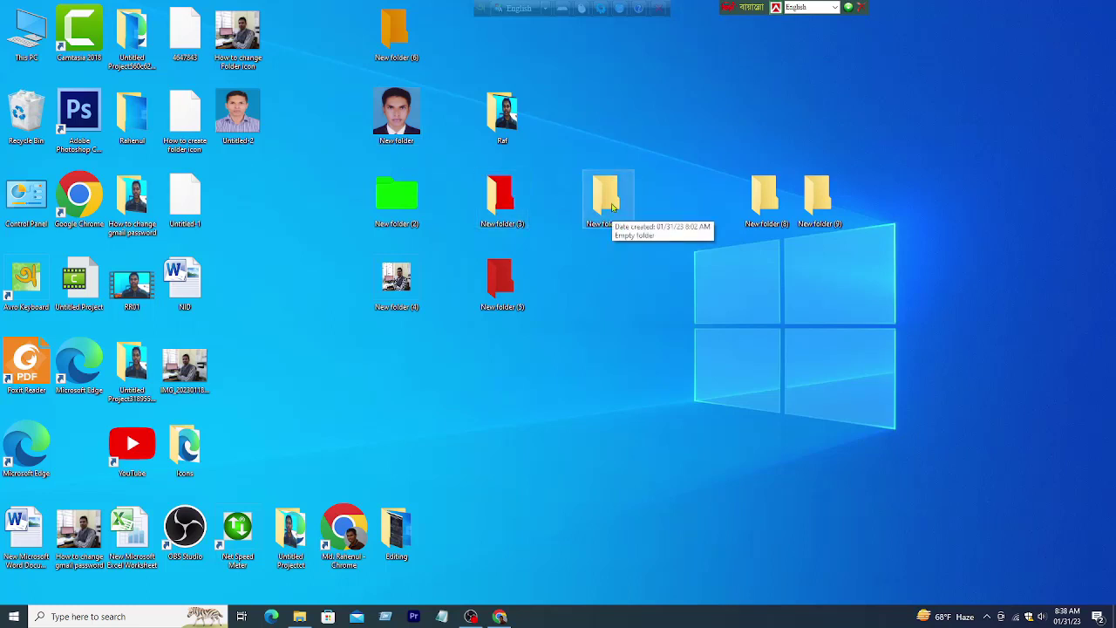
right_click(613, 206)
mouse_move(667, 294)
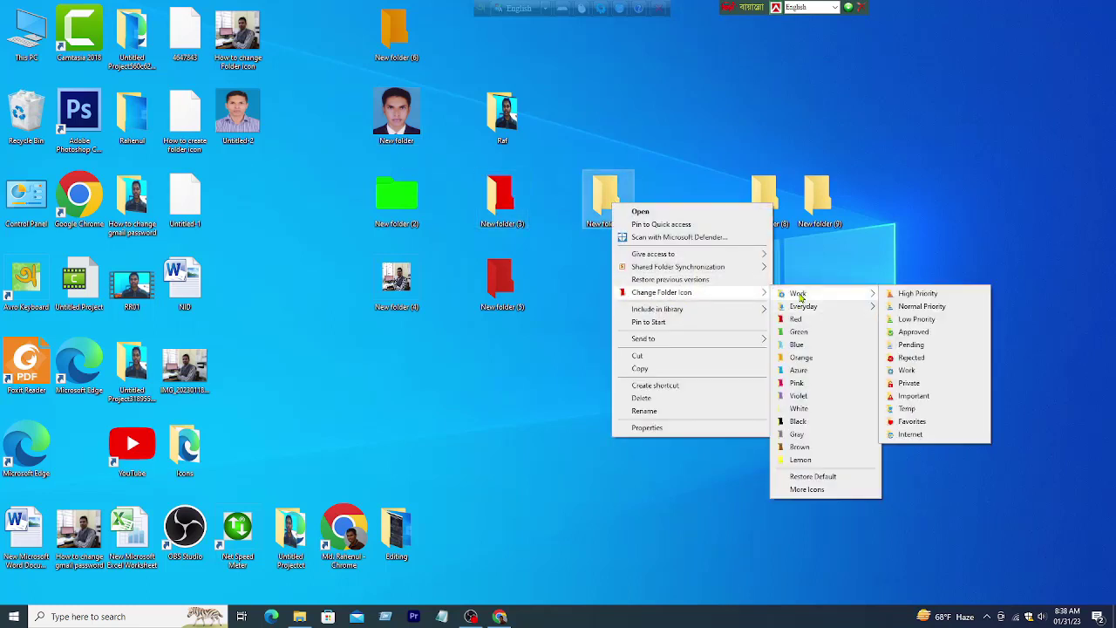
click(809, 332)
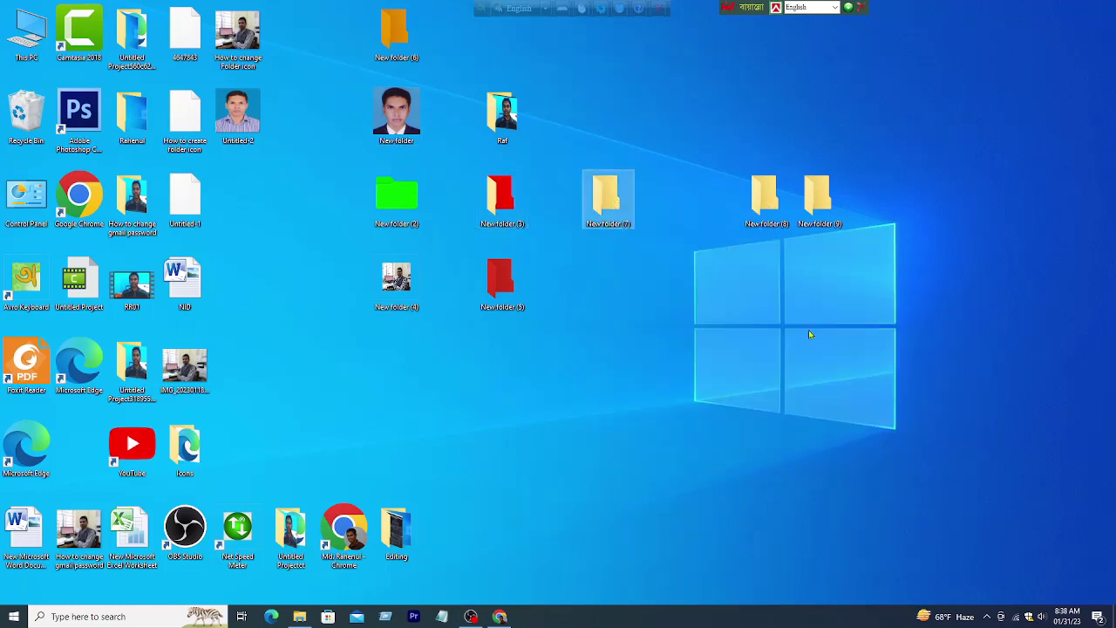
Change the FolderIco icon of New folder (7) to Black and to the Rejected icon from the Work category.
drag(604, 310, 610, 199)
right_click(617, 187)
click(656, 287)
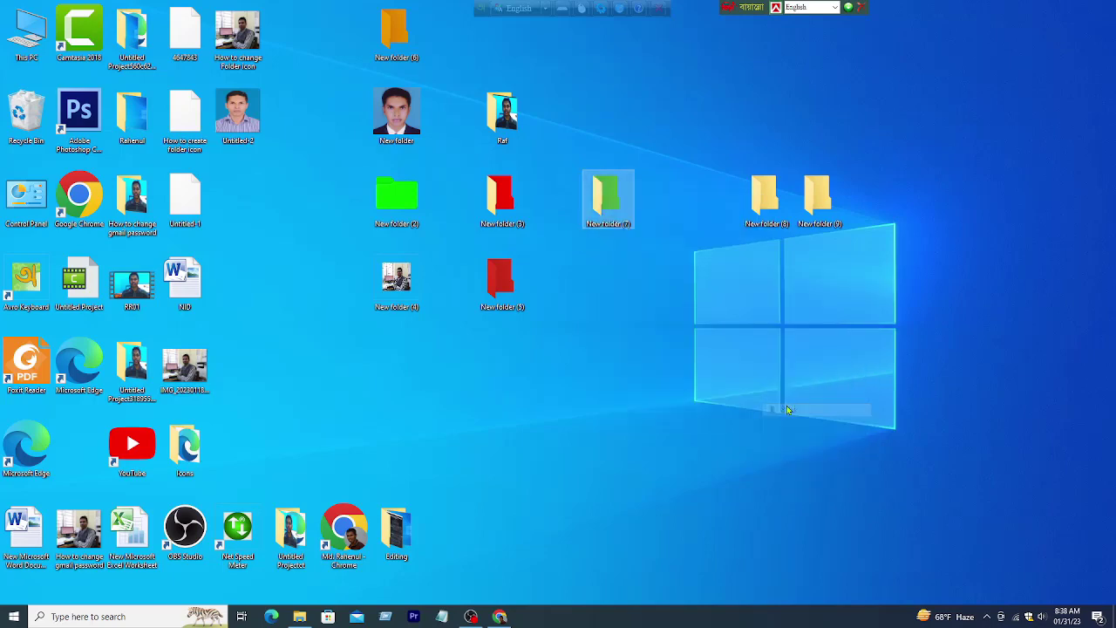
right_click(608, 196)
mouse_move(689, 279)
mouse_move(810, 284)
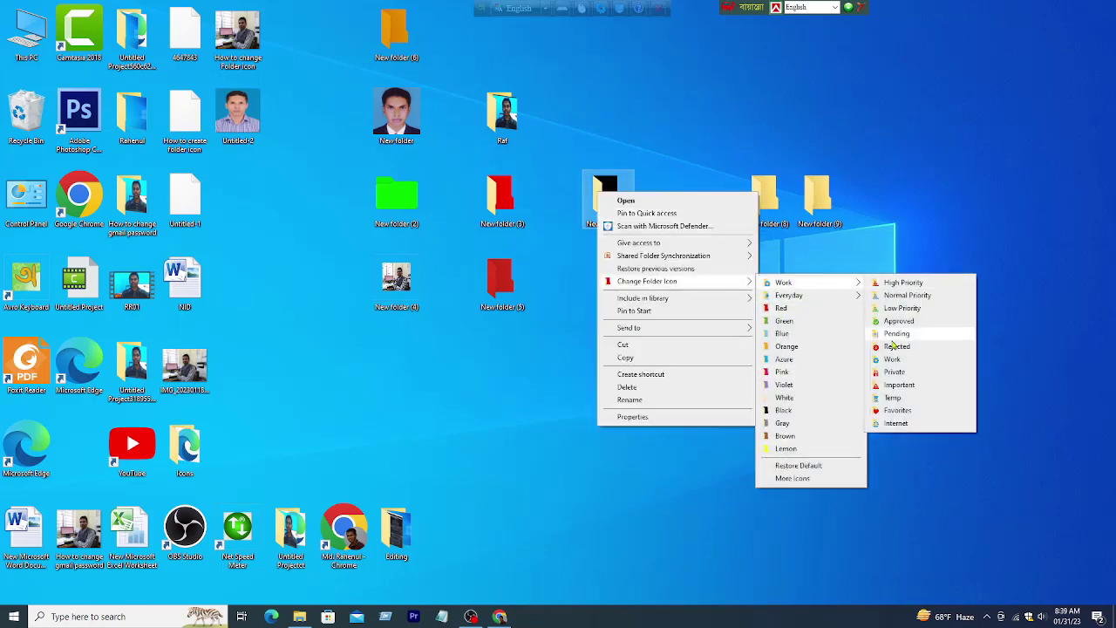
click(881, 342)
Change the icon of New folder (7) to the Printer icon from FolderIco's Everyday category.
right_click(615, 199)
mouse_move(671, 295)
mouse_move(809, 312)
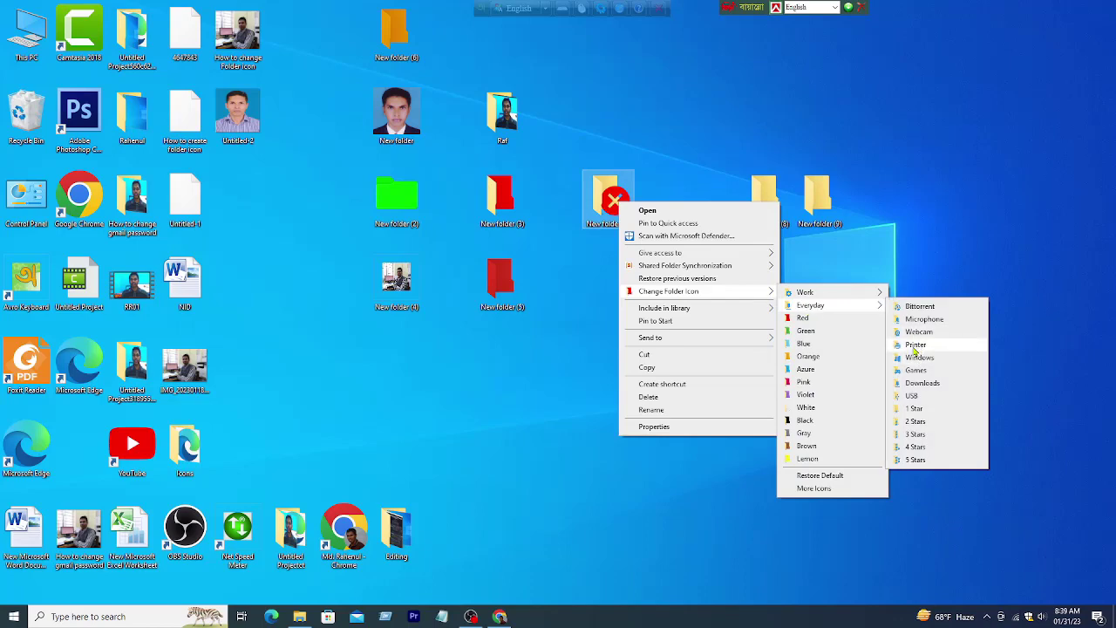
click(932, 349)
Try a light blue FolderIco color on New folder (7) and settle on Red.
right_click(628, 211)
mouse_move(671, 295)
click(819, 337)
right_click(610, 196)
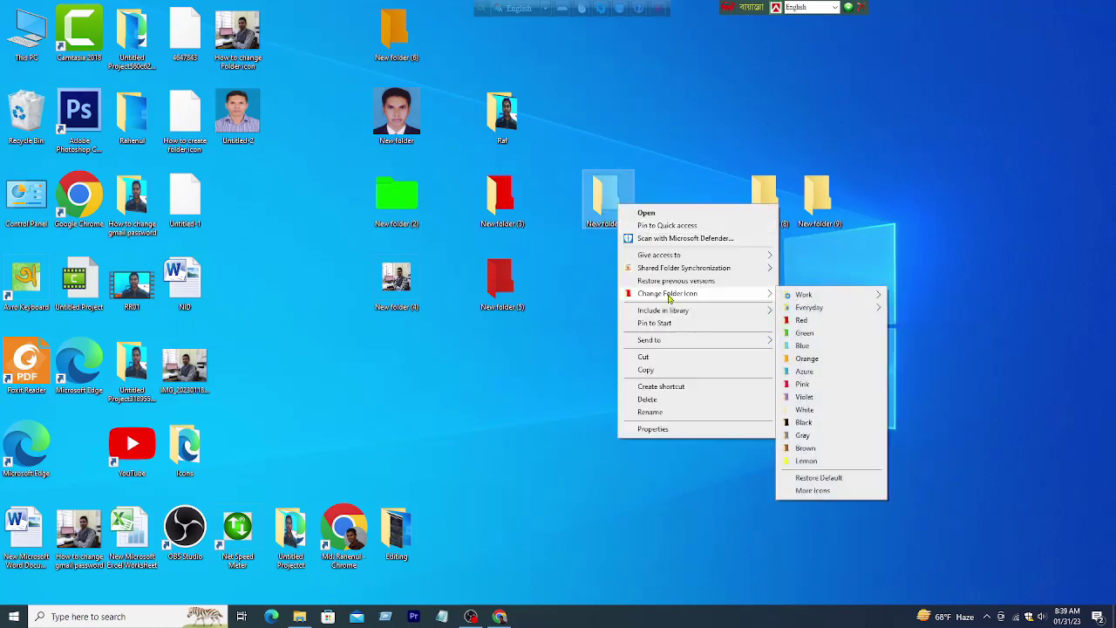
click(819, 321)
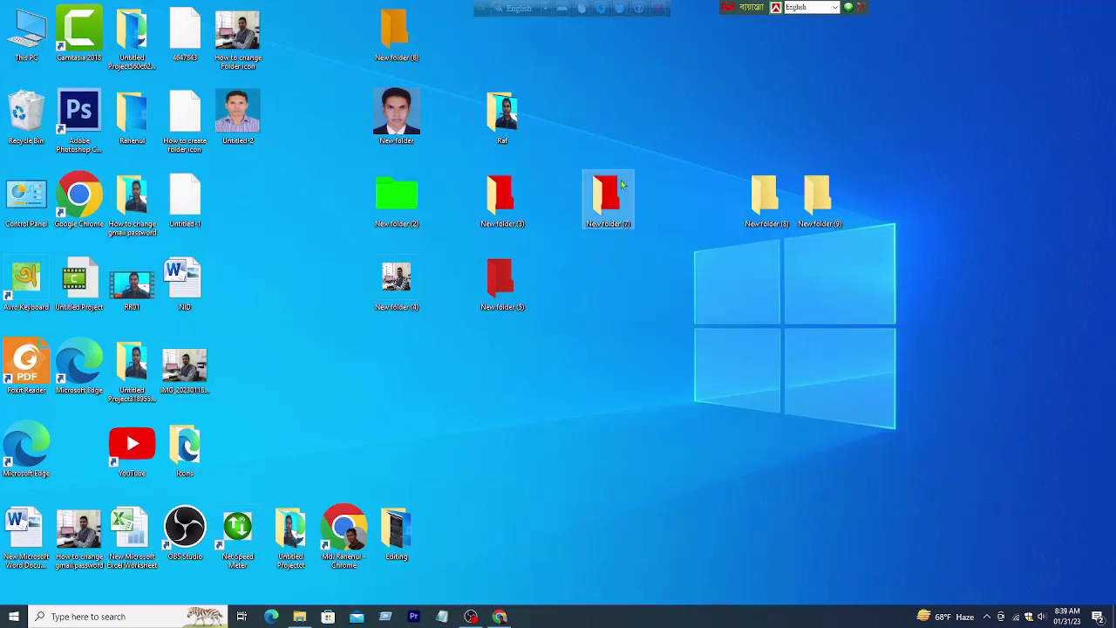
Switch to Chrome and download the ready-made icon packs from the Google Drive link on the Folder Painter v1.3 page.
click(499, 617)
click(205, 9)
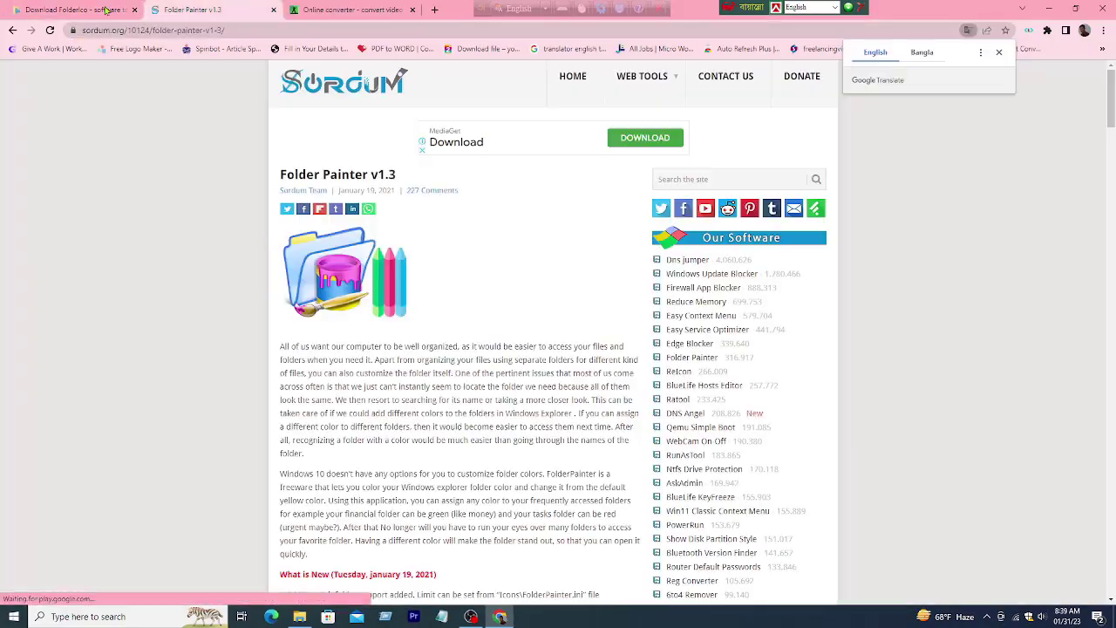
scroll(488, 366, down, 20)
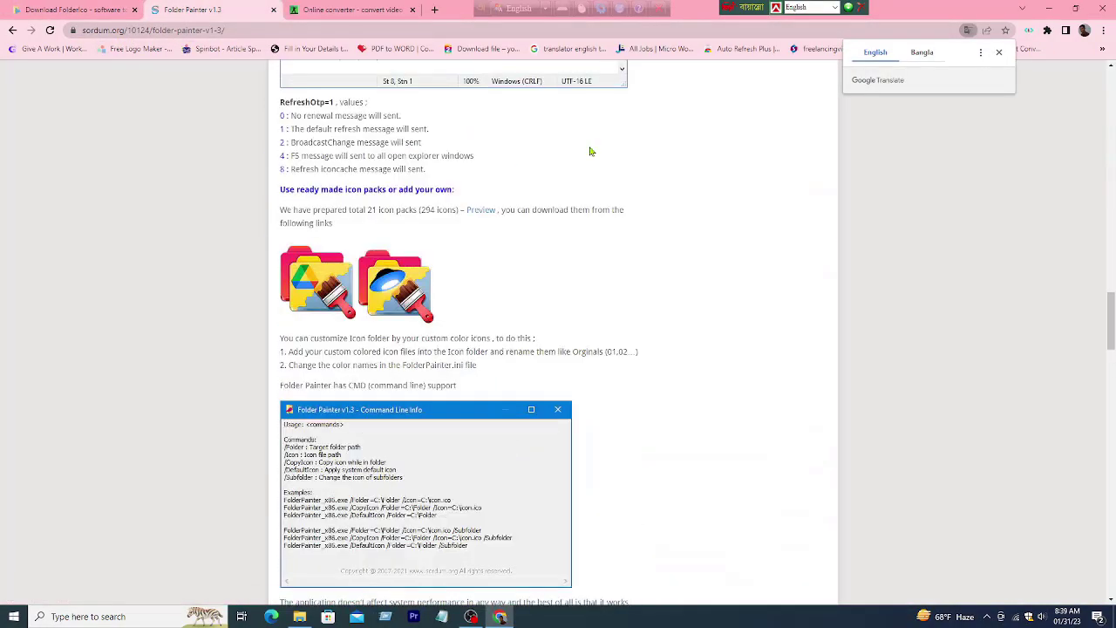
click(320, 286)
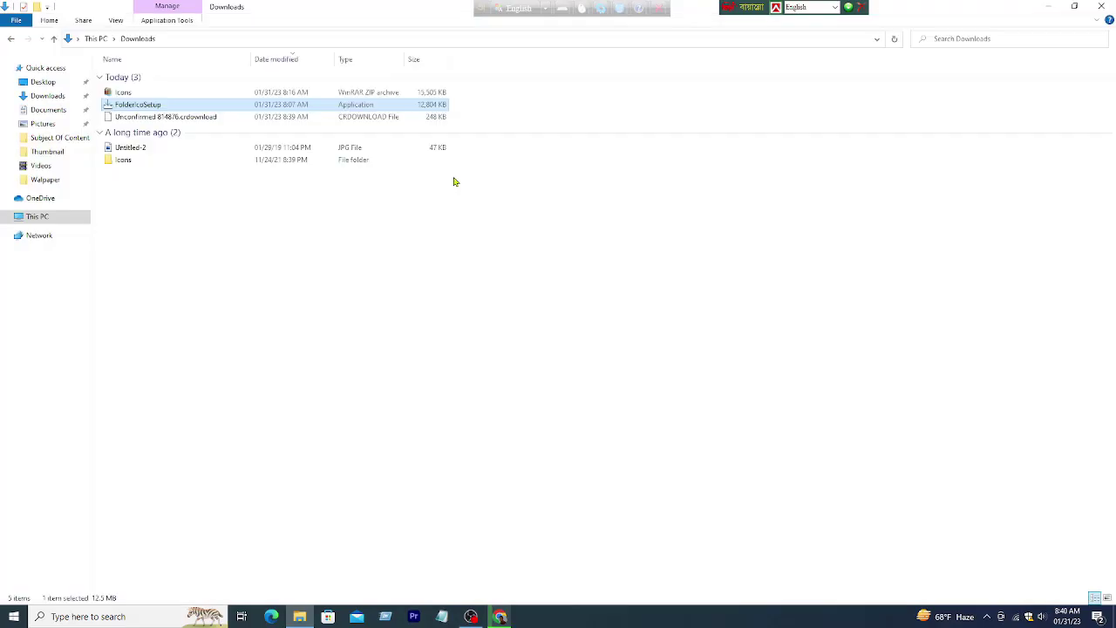
Check the Icons ZIP archive in Downloads and open the extracted Icons folder to view its packs.
click(122, 92)
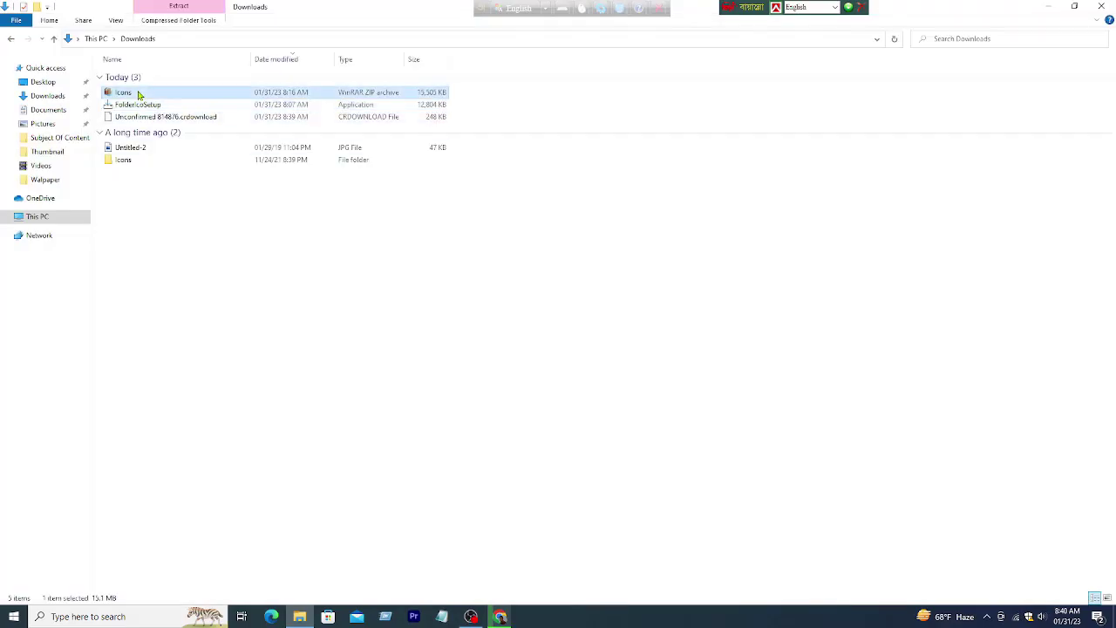
right_click(137, 91)
key(Escape)
double_click(122, 159)
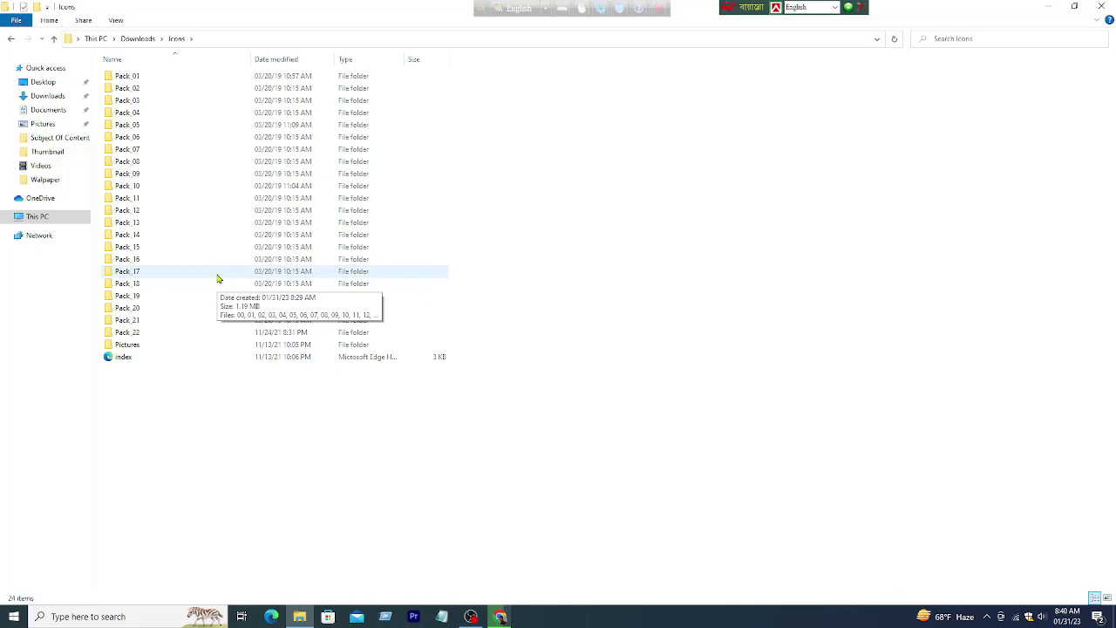
Move New folder (8) beside New folder (3) and open the file browser for changing its folder icon.
drag(767, 196, 613, 214)
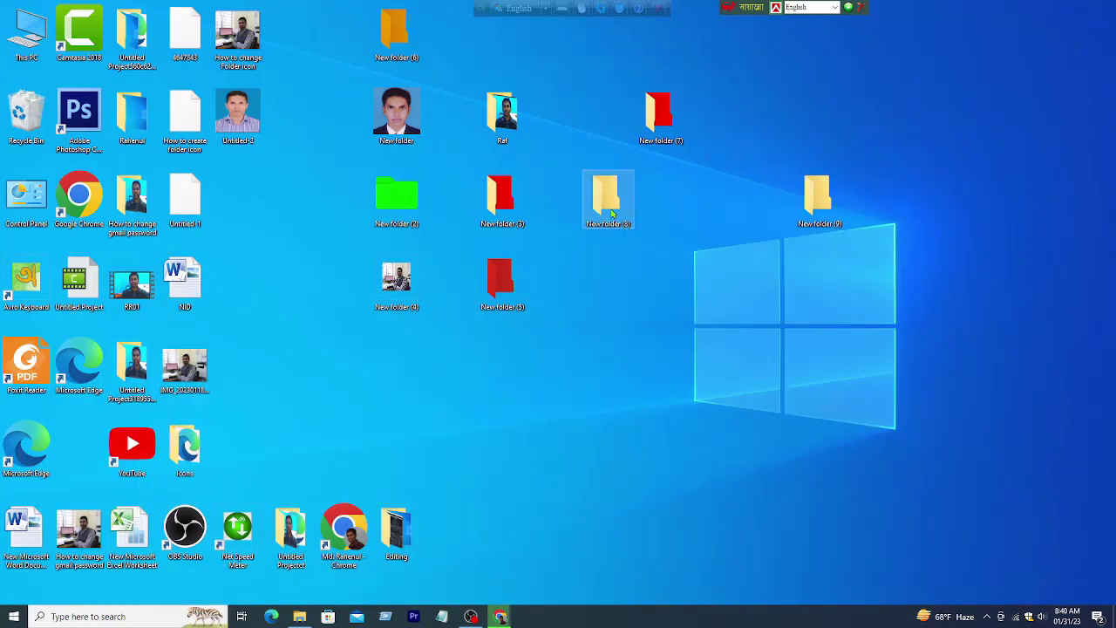
right_click(612, 214)
click(672, 435)
click(778, 236)
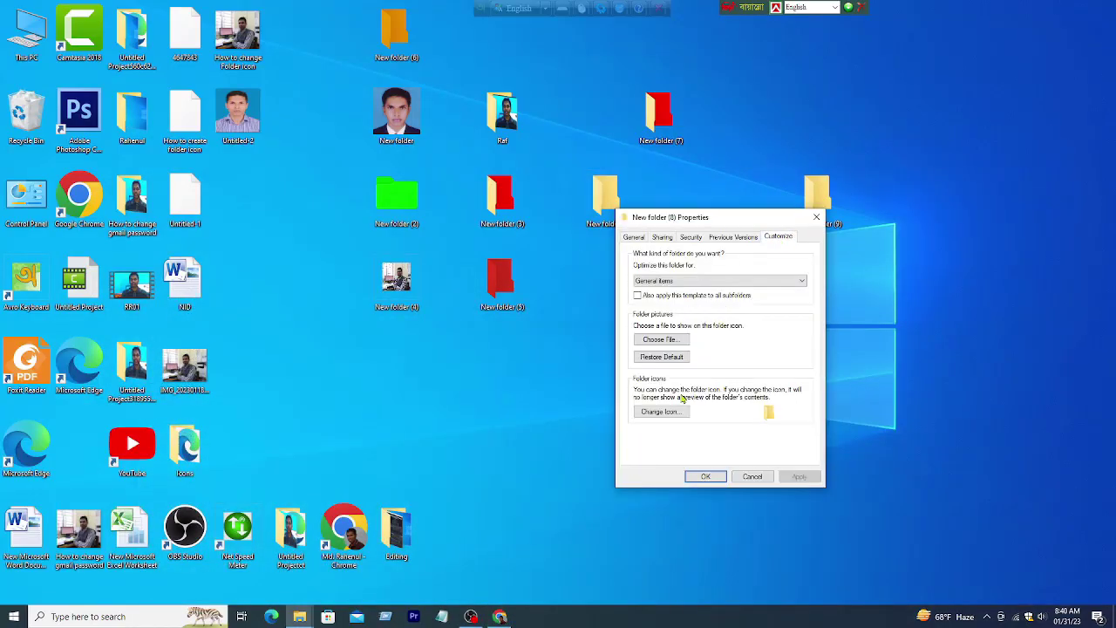
click(663, 411)
click(791, 305)
drag(685, 217, 506, 190)
Set the icon of New folder (8) to a green folder icon from a pack in Downloads > Icons and apply it.
click(428, 289)
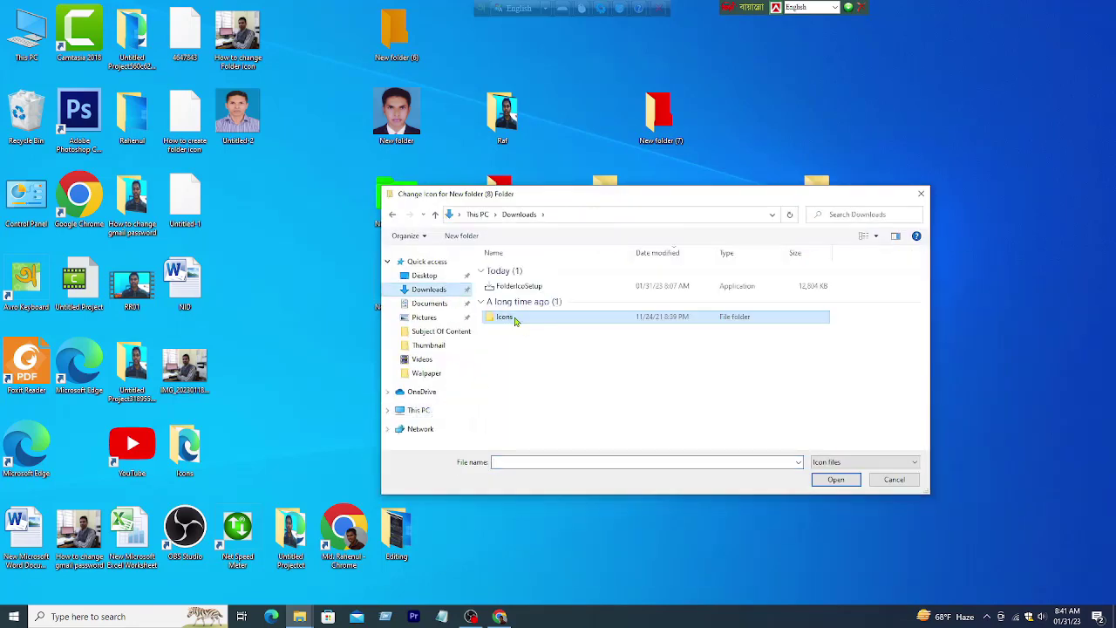
double_click(511, 317)
double_click(521, 271)
click(824, 348)
click(832, 479)
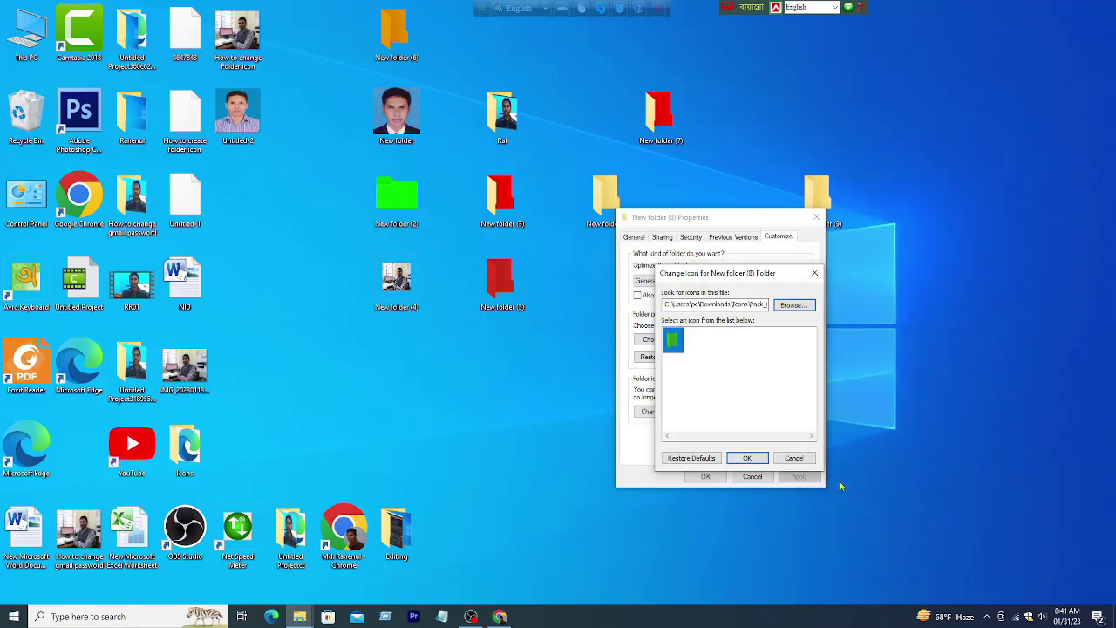
click(748, 459)
click(796, 479)
click(705, 476)
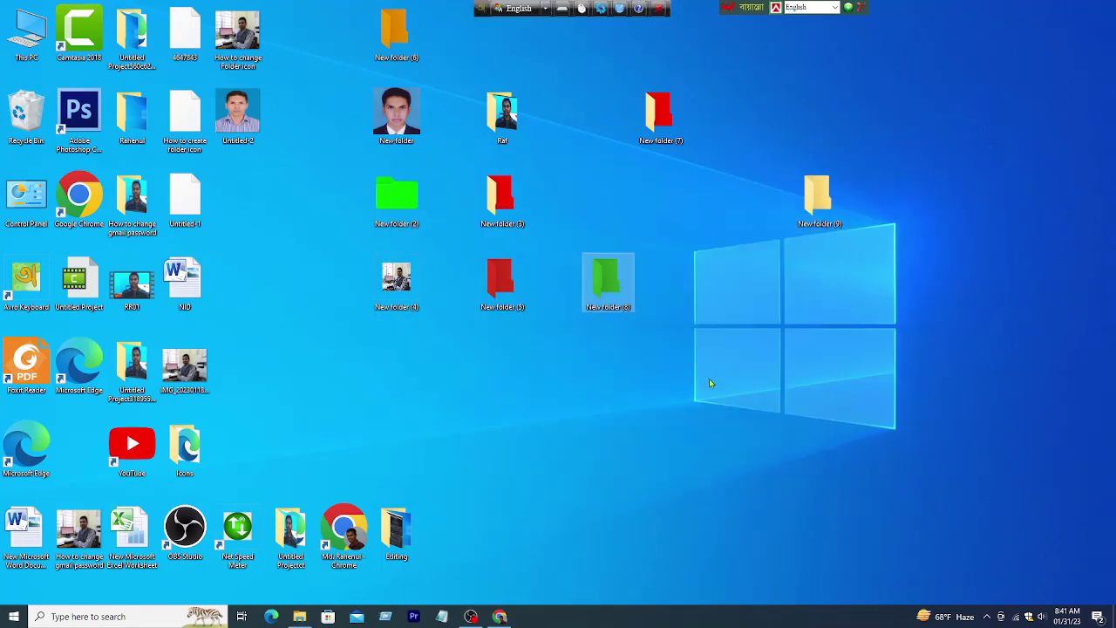
Change the icon of New folder (8) to the red folder, file 13 in Pack_07, and apply it.
right_click(596, 284)
click(627, 500)
click(643, 478)
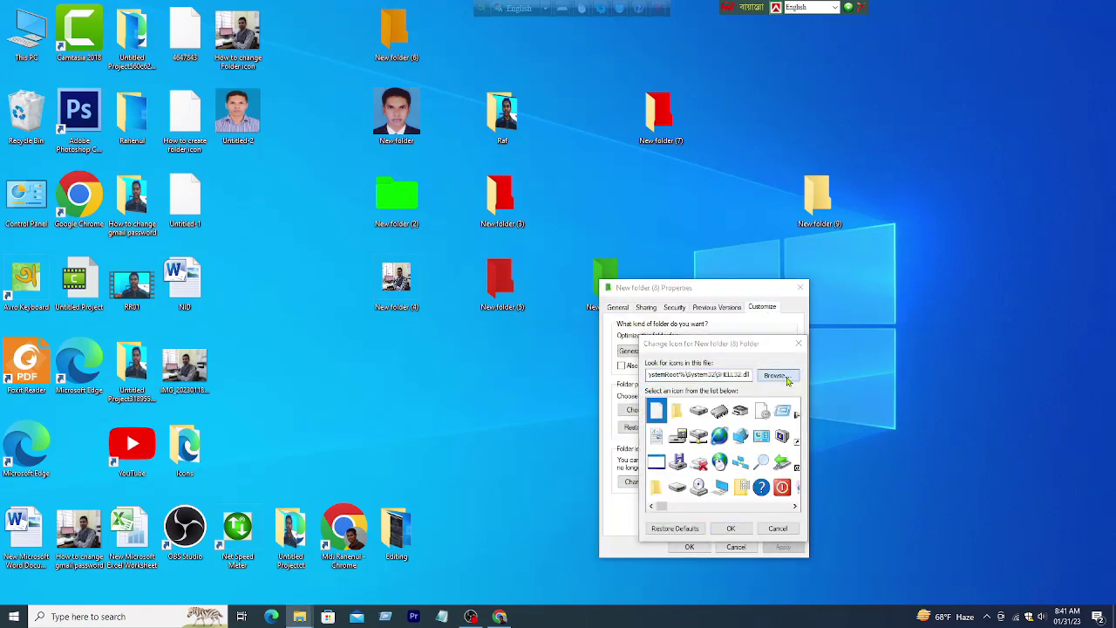
click(777, 374)
drag(627, 297, 628, 144)
click(1067, 306)
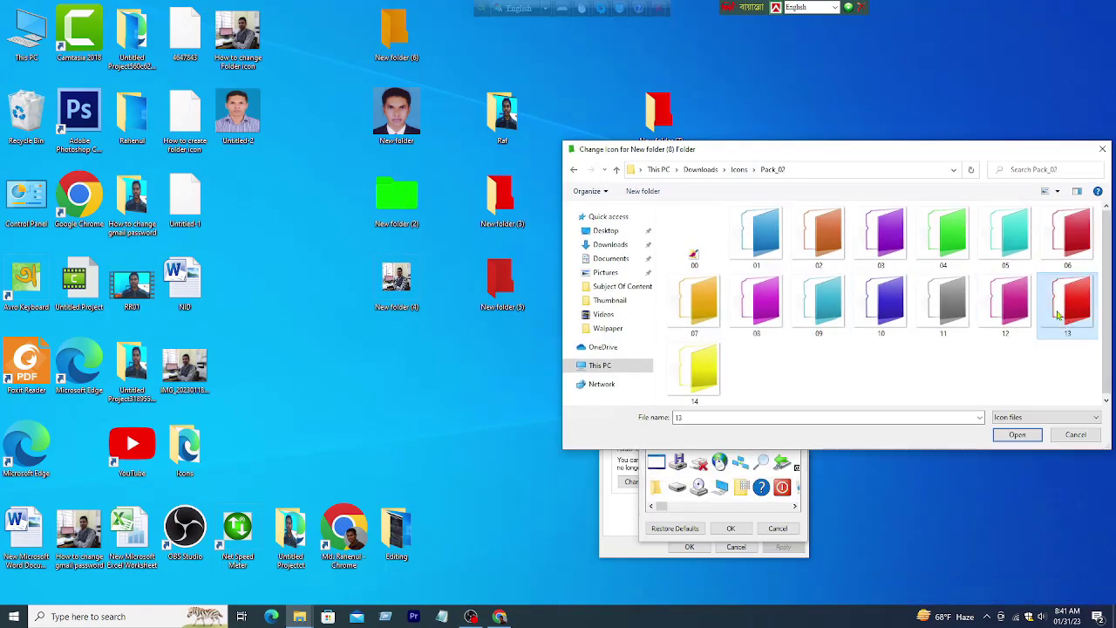
click(1015, 433)
click(730, 529)
click(783, 546)
click(689, 547)
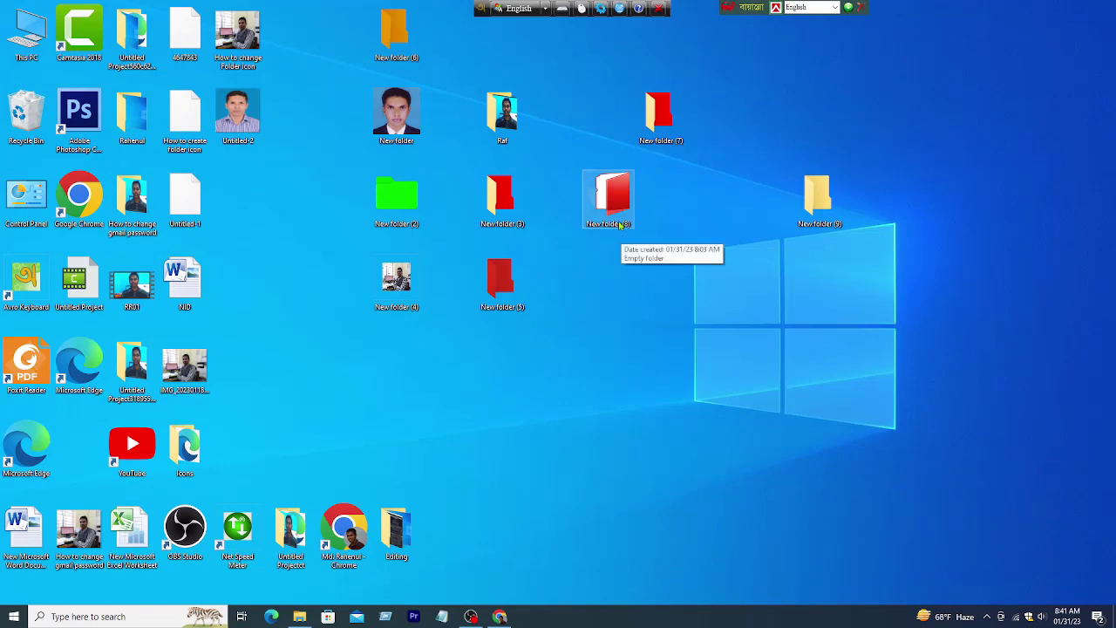
Open the icon file browser for New folder (8) again and preview Pack_11 in the Icons folder.
right_click(613, 225)
click(645, 445)
click(777, 249)
click(662, 424)
click(784, 319)
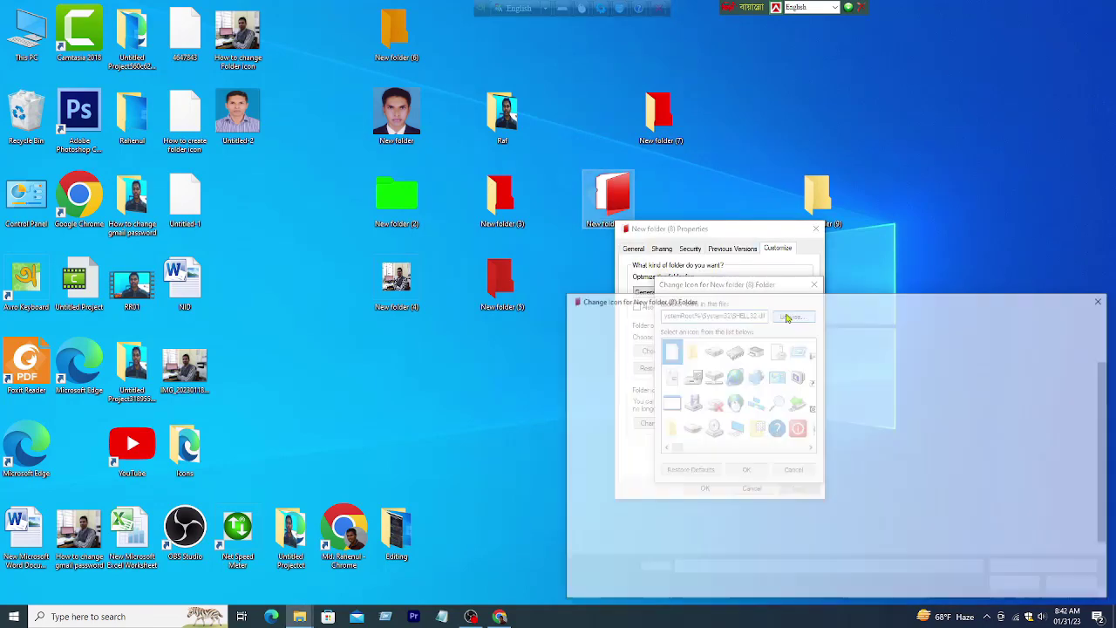
double_click(695, 442)
click(573, 317)
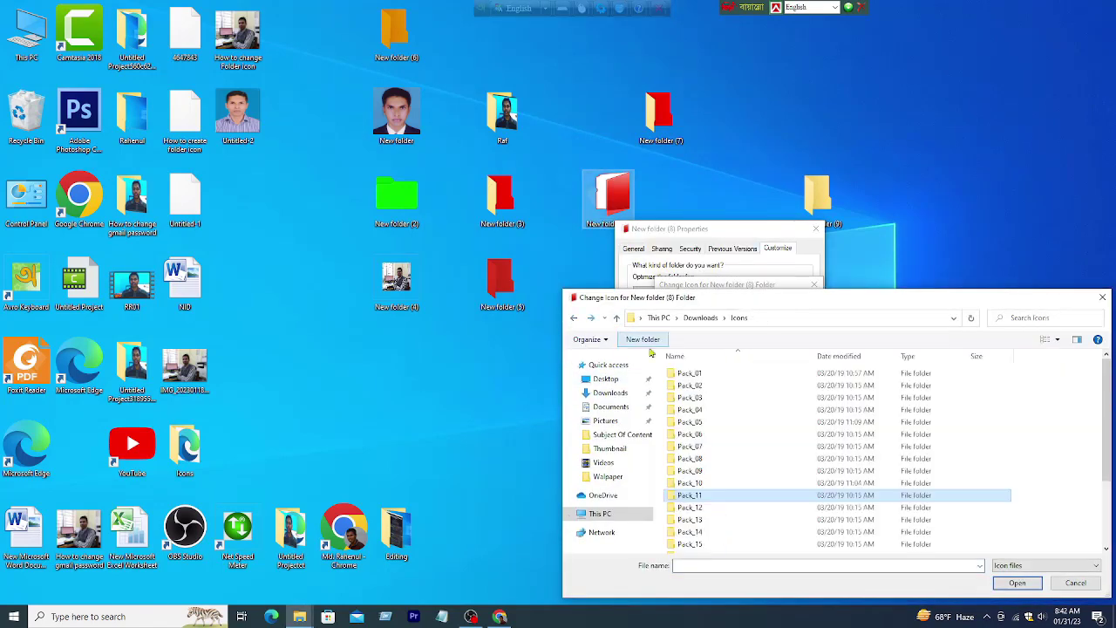
Look through further icon packs and set New folder (8) to the Office folder icon, file 14 in Pack_13.
double_click(688, 470)
click(574, 317)
double_click(689, 484)
click(574, 317)
double_click(688, 498)
click(698, 517)
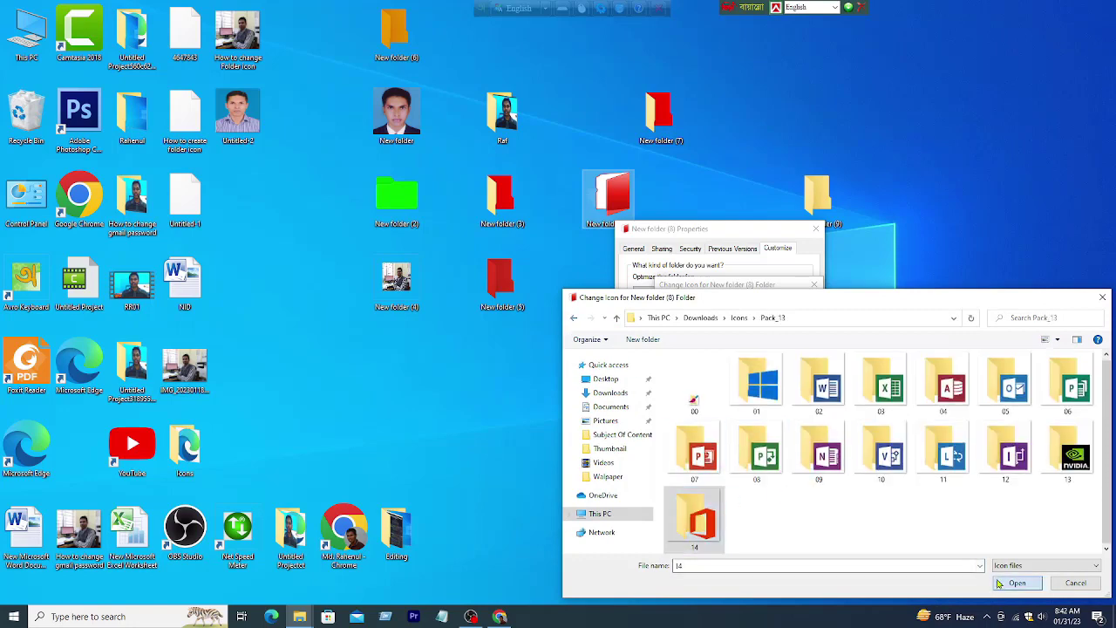
click(1016, 582)
click(730, 528)
click(705, 488)
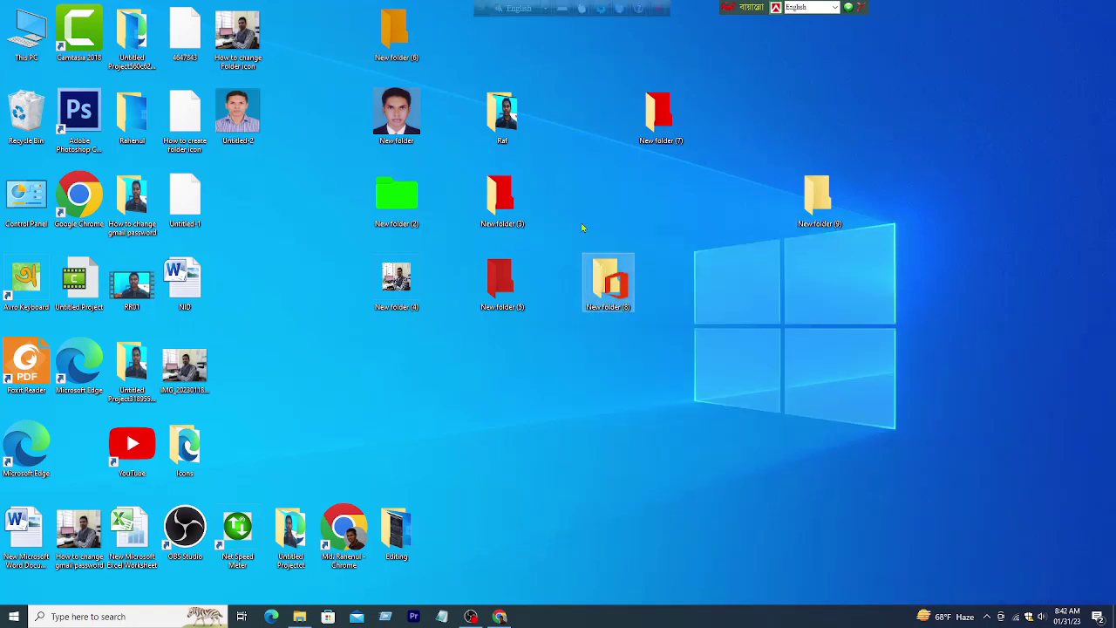
Switch to Chrome, go to online-convert.com and open its PNG to ICO converter.
mouse_move(401, 118)
mouse_down()
mouse_move(791, 256)
mouse_move(399, 115)
mouse_up()
key(alt+Tab)
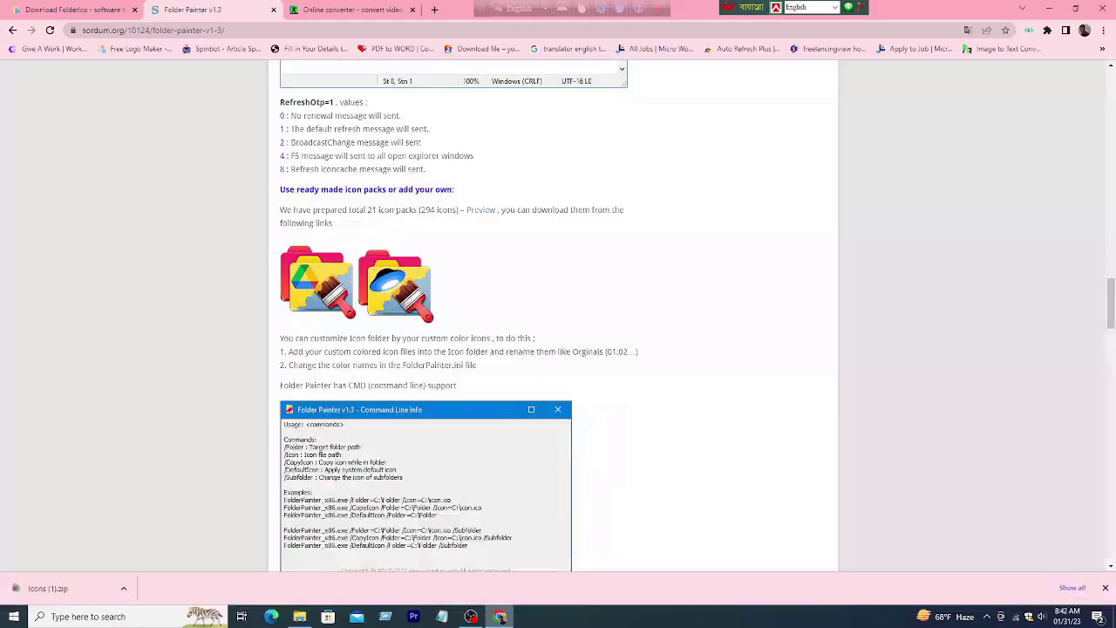
click(342, 18)
click(164, 30)
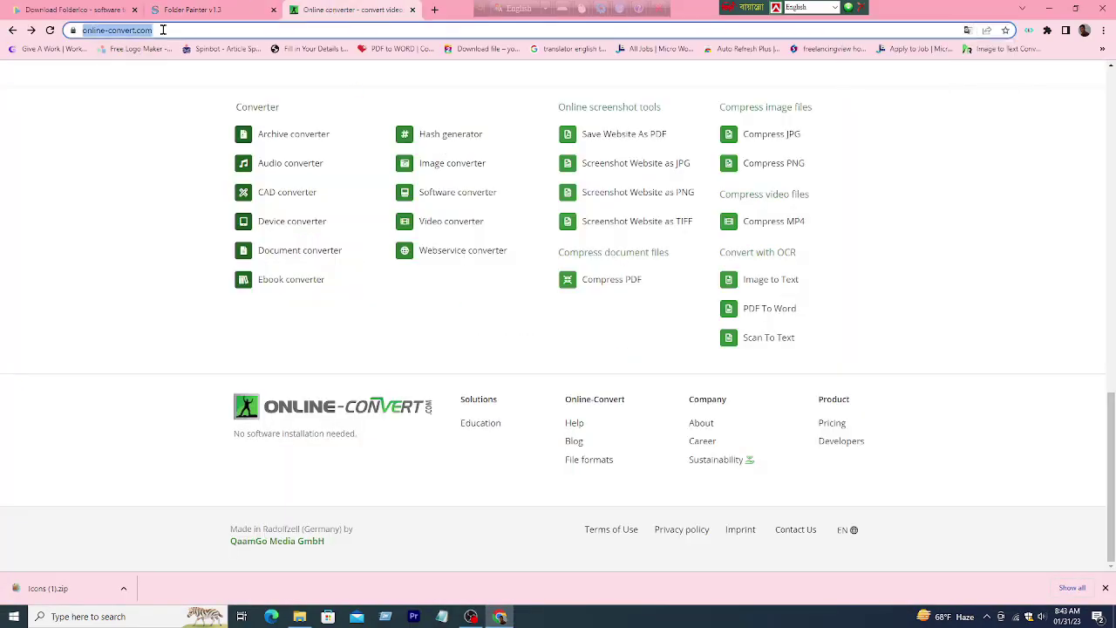
key(Return)
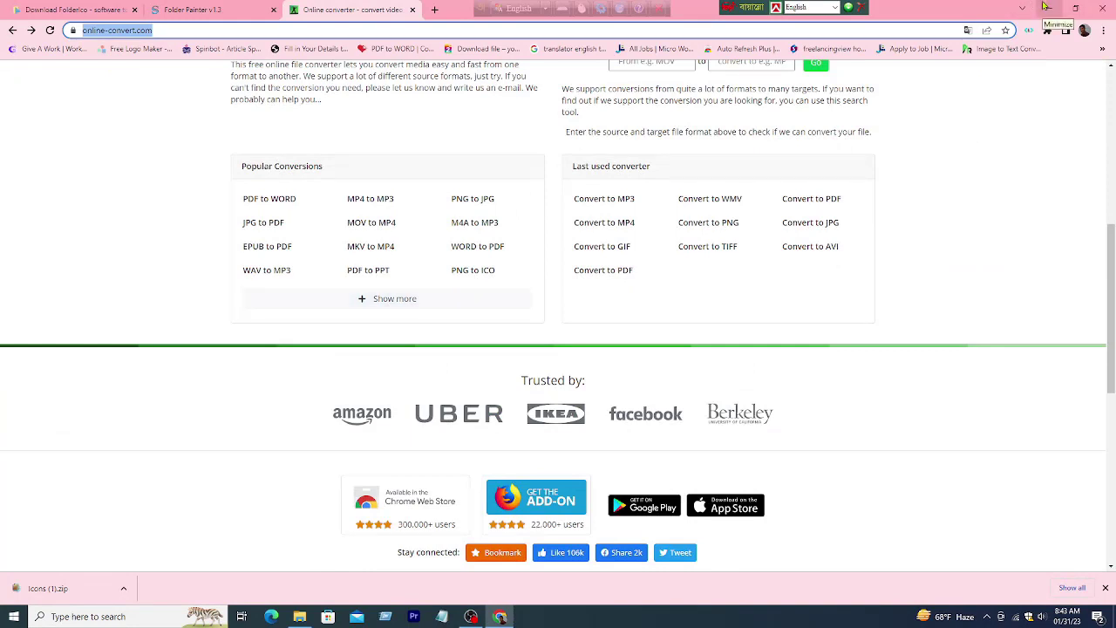
click(472, 271)
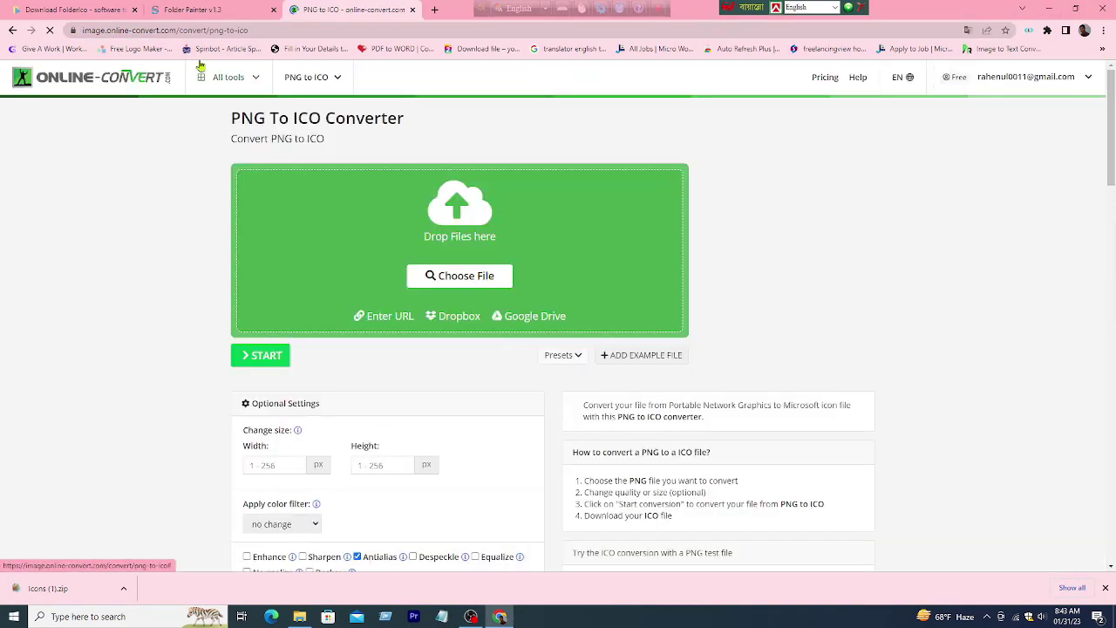
Upload Untitled-2.jpg to the converter, convert it to ICO and download the converted file.
click(488, 274)
click(463, 352)
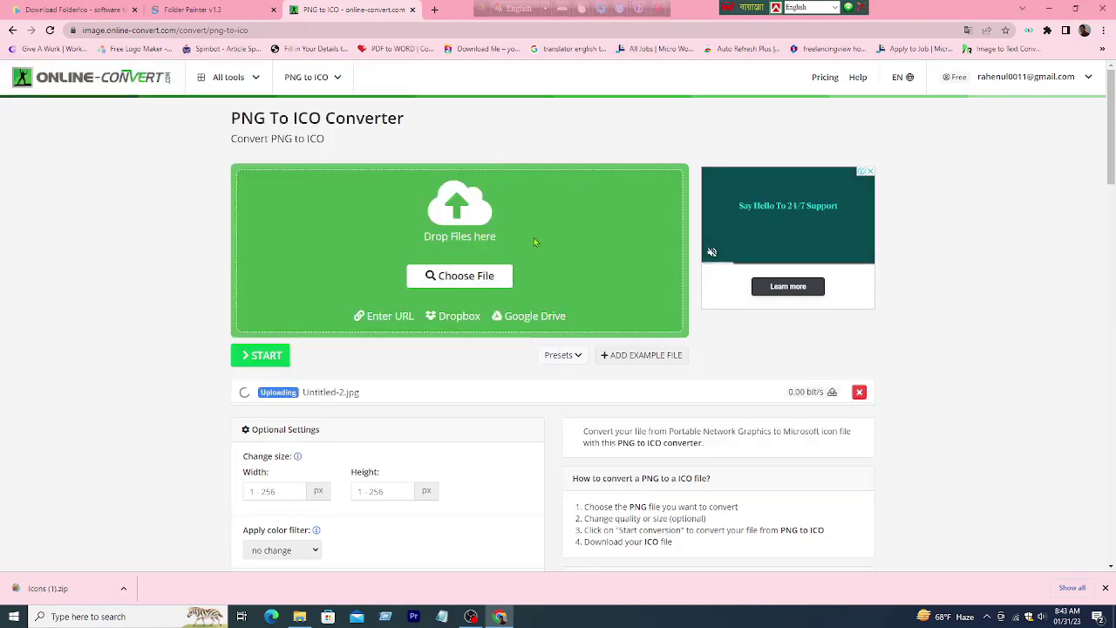
click(261, 353)
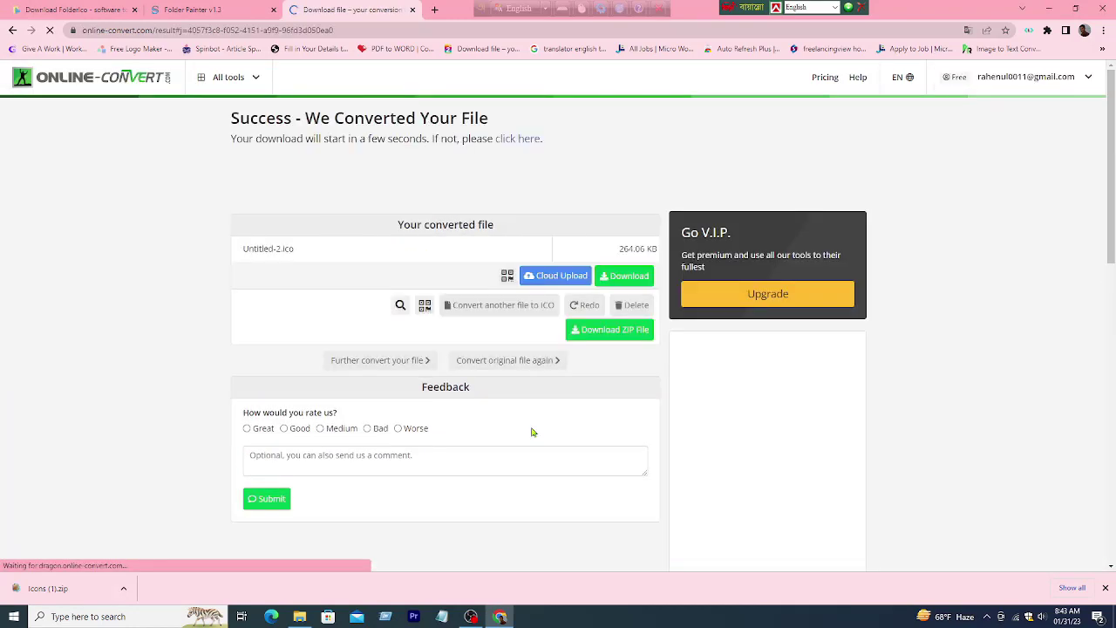
click(641, 277)
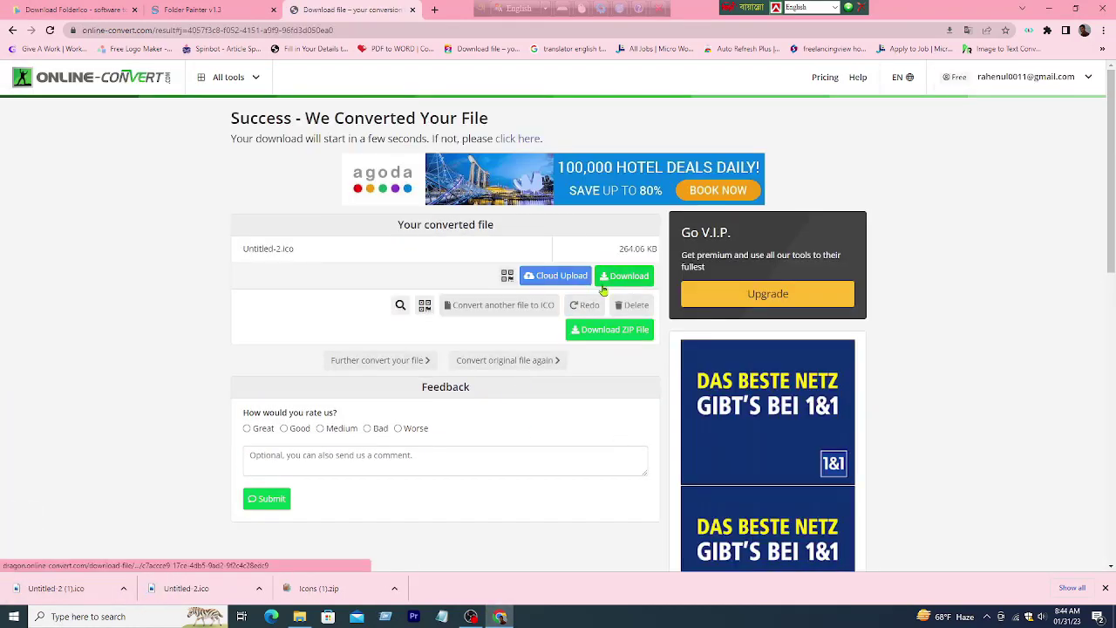
Switch to the Downloads folder in File Explorer and delete the duplicate Untitled-2 (1) ICO file.
key(super+d)
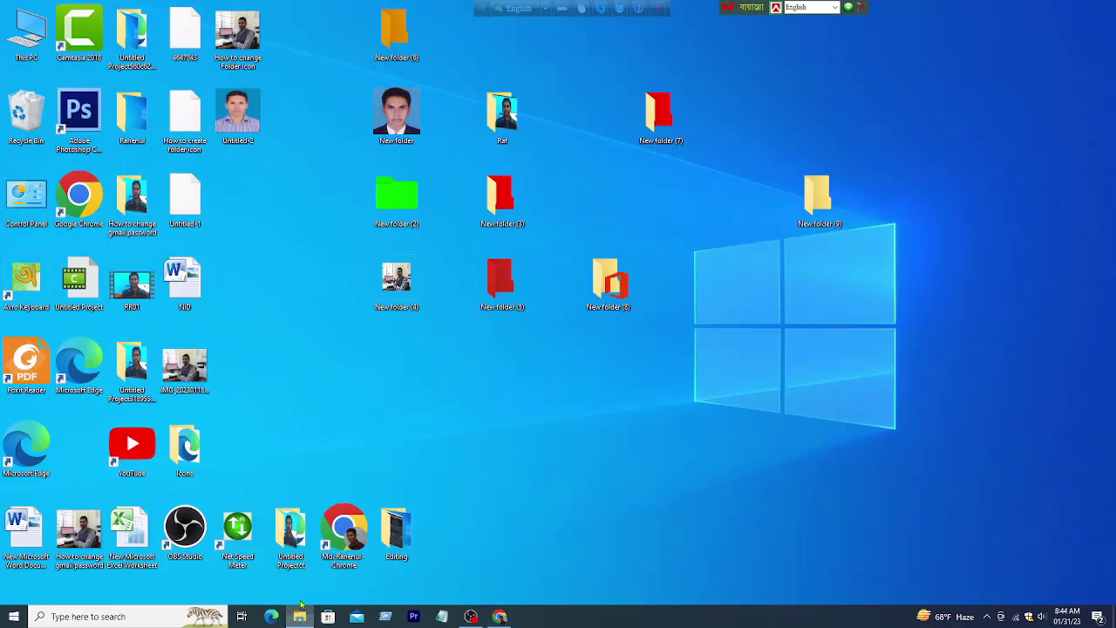
click(299, 617)
click(47, 95)
click(149, 94)
key(Delete)
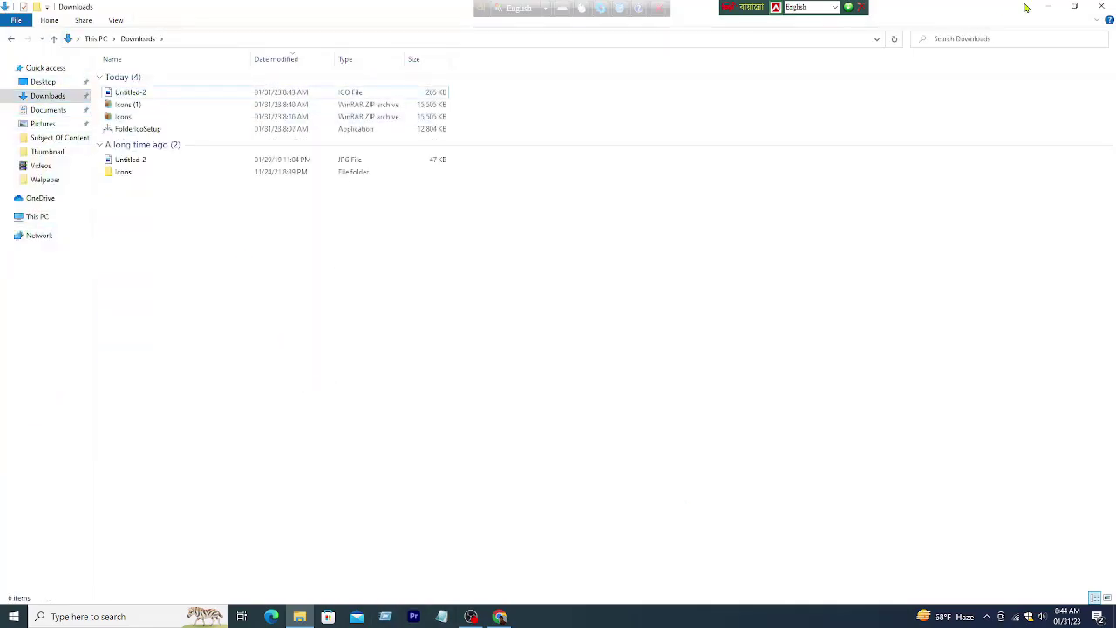
Minimize the Downloads window and open the icon file browser for New folder (9) on the desktop.
click(1048, 6)
drag(831, 218, 725, 218)
right_click(719, 188)
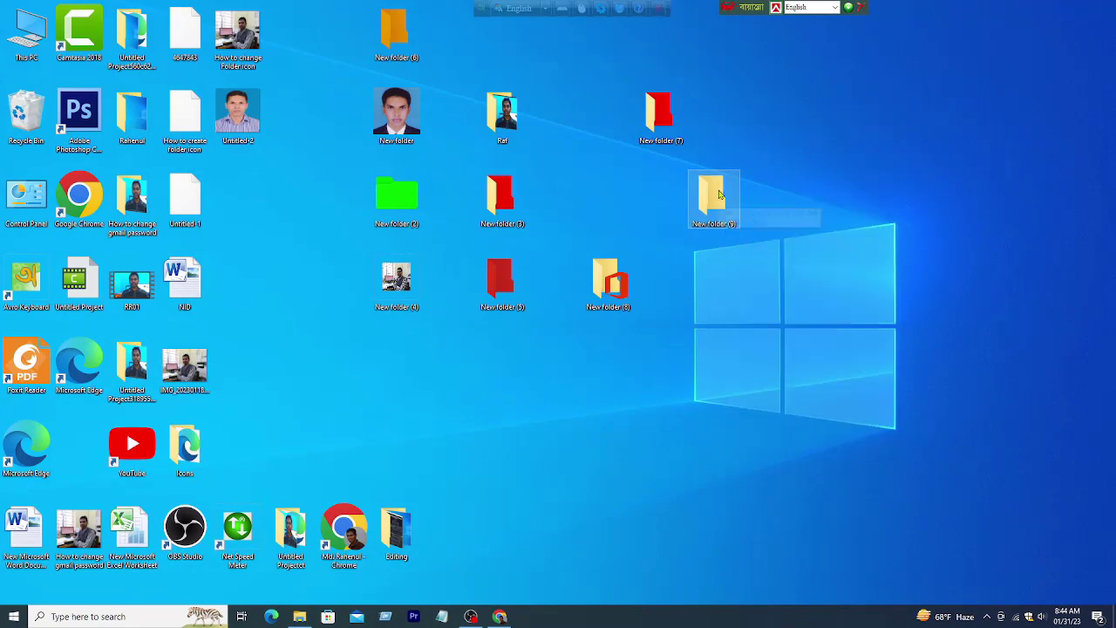
right_click(719, 189)
click(748, 415)
click(765, 390)
click(907, 288)
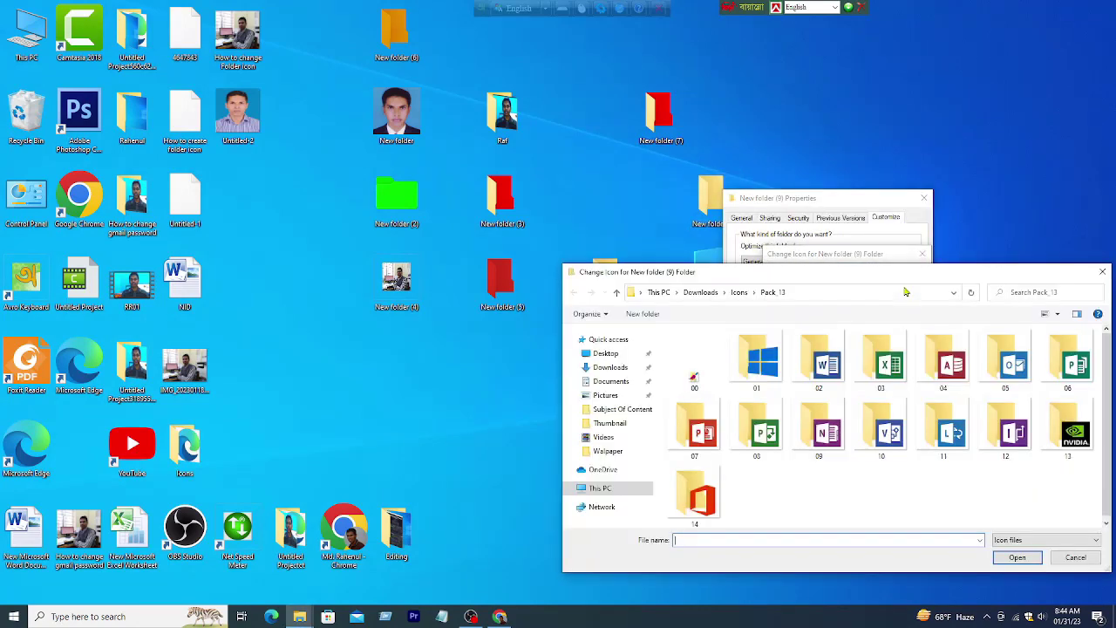
Set the icon of New folder (9) to the Untitled-2 ICO file from Downloads and apply it.
drag(795, 194, 787, 103)
click(606, 185)
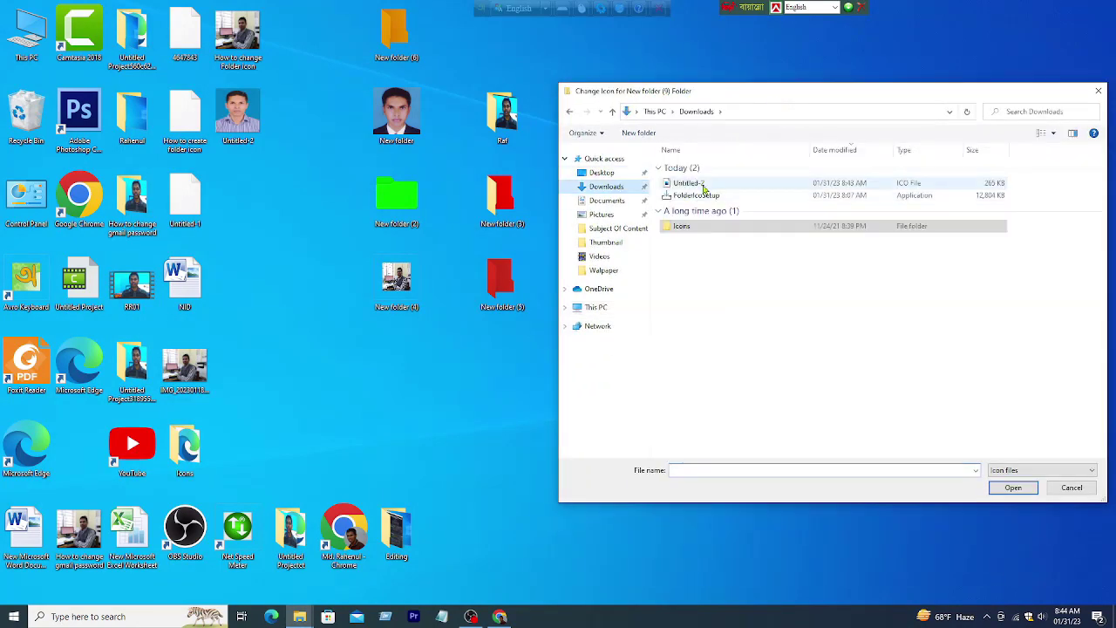
click(688, 183)
click(1016, 486)
click(852, 439)
click(816, 458)
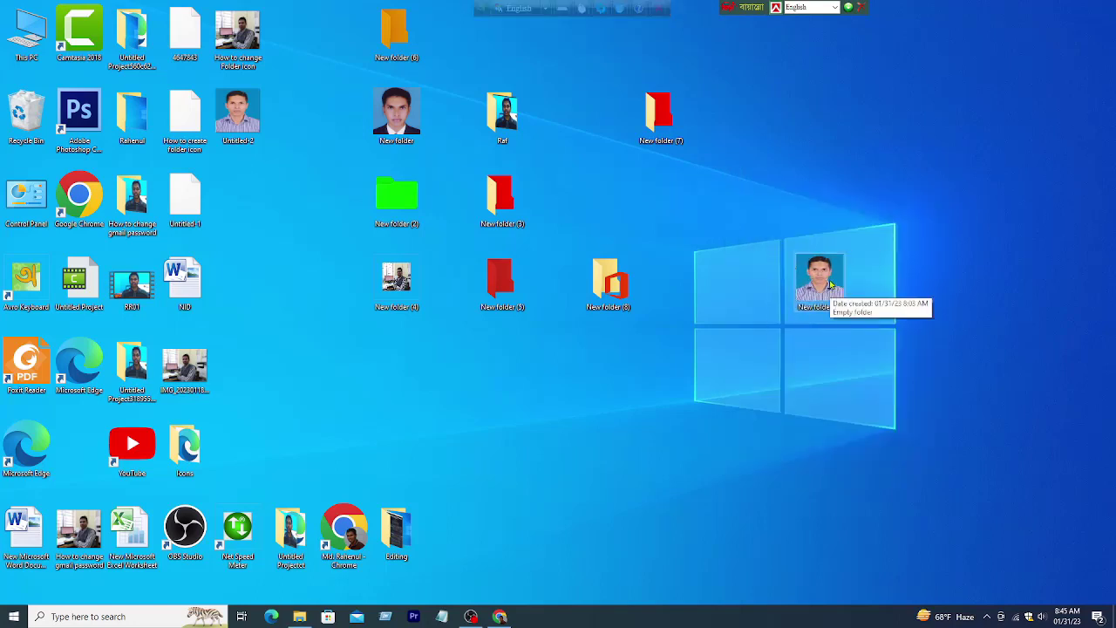
Browse for a custom icon file for New folder (9) once more and apply the selection.
key(alt+Return)
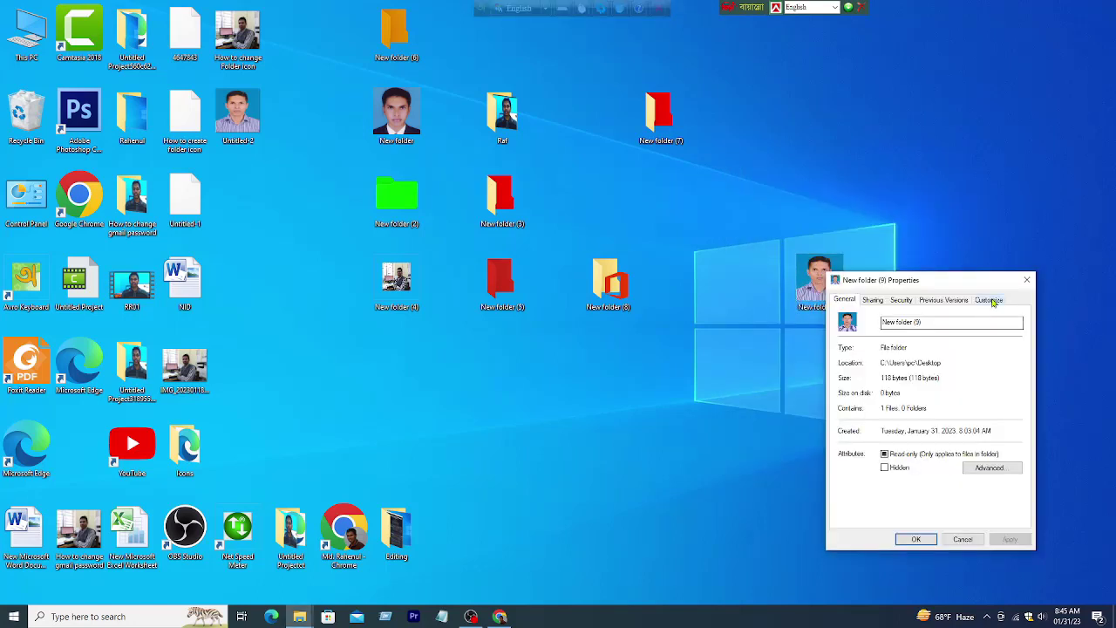
click(989, 299)
click(880, 478)
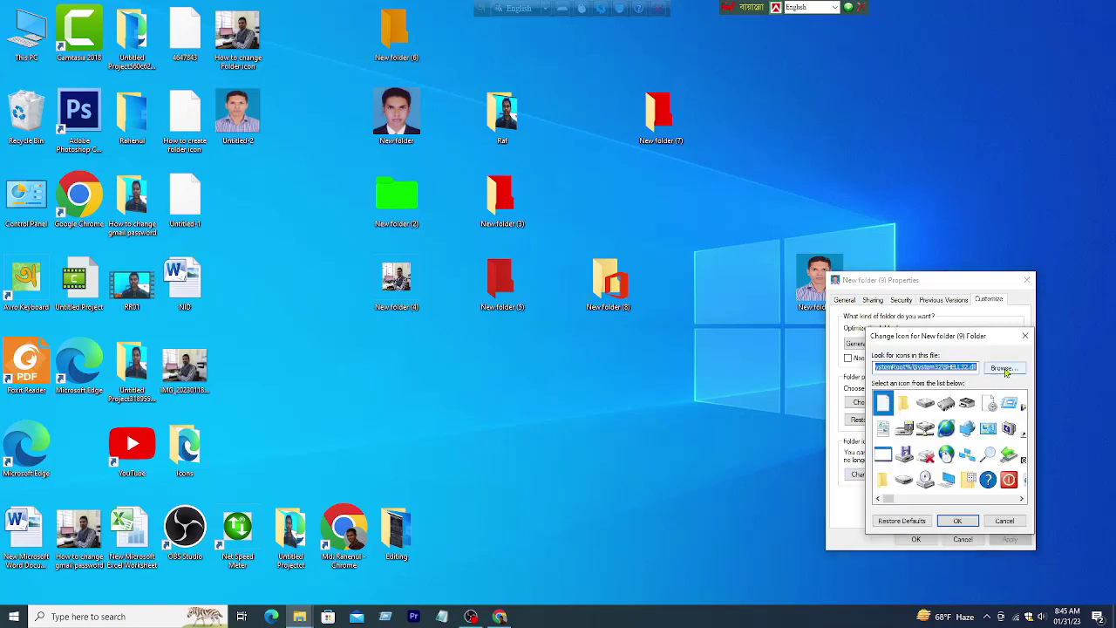
click(1004, 369)
click(720, 281)
click(1009, 585)
click(957, 521)
click(1009, 539)
click(915, 539)
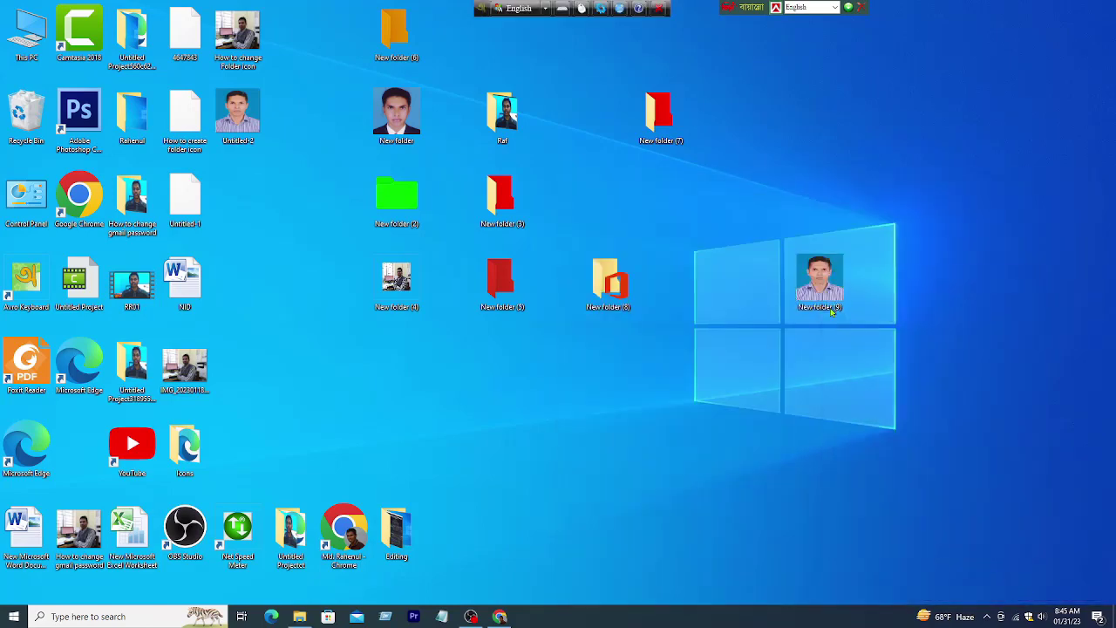
Change the icon of New folder (9) to the "How to change" picture icon from the Desktop and move the folder above New folder (8).
right_click(823, 275)
click(894, 503)
click(882, 480)
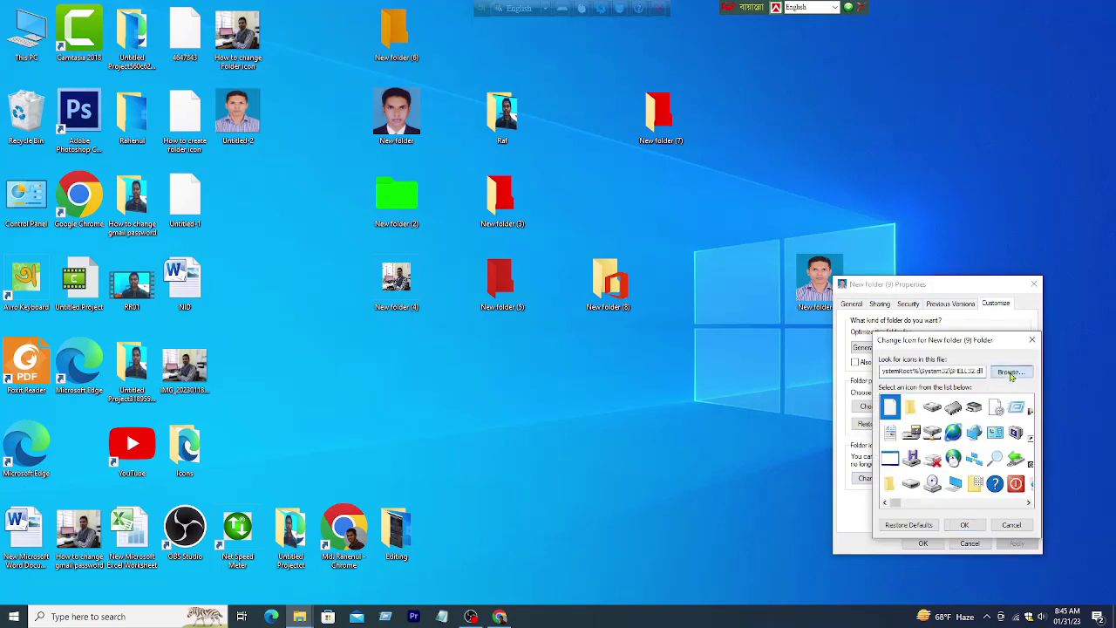
click(1010, 372)
click(886, 420)
click(1009, 585)
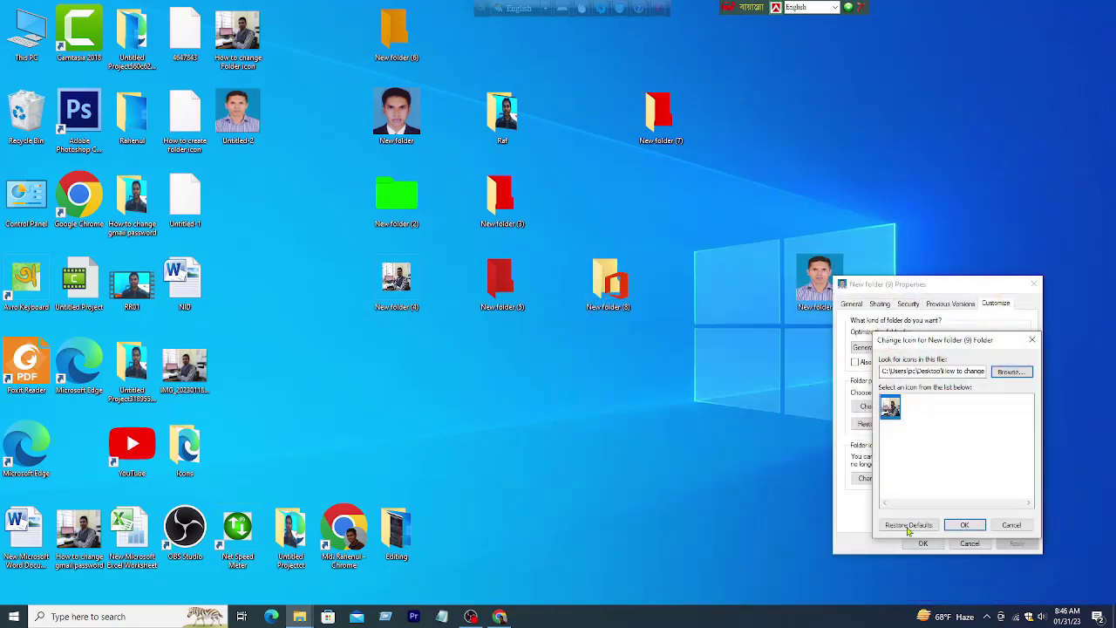
click(964, 524)
click(923, 542)
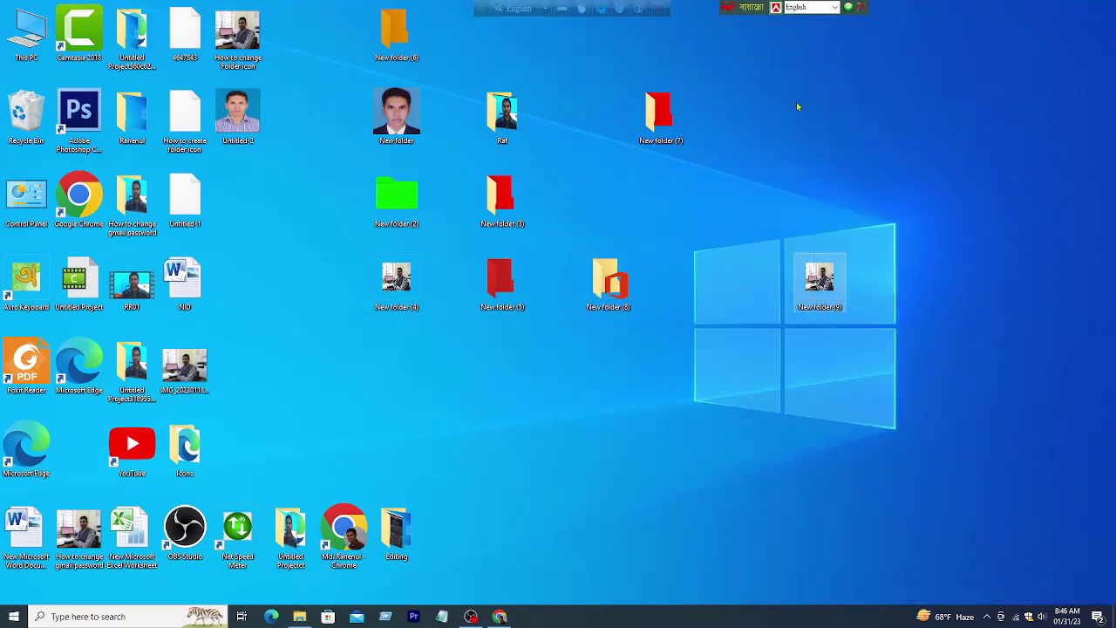
drag(819, 277, 608, 194)
Refresh the desktop and create a new folder with the default name on it.
right_click(852, 56)
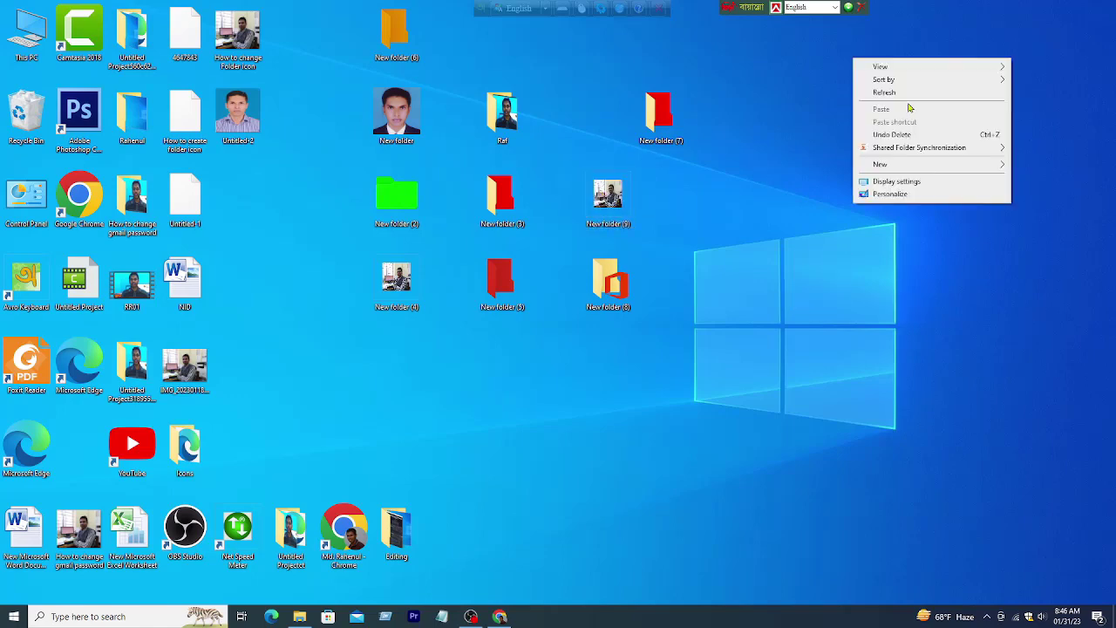
click(882, 93)
right_click(798, 129)
click(680, 237)
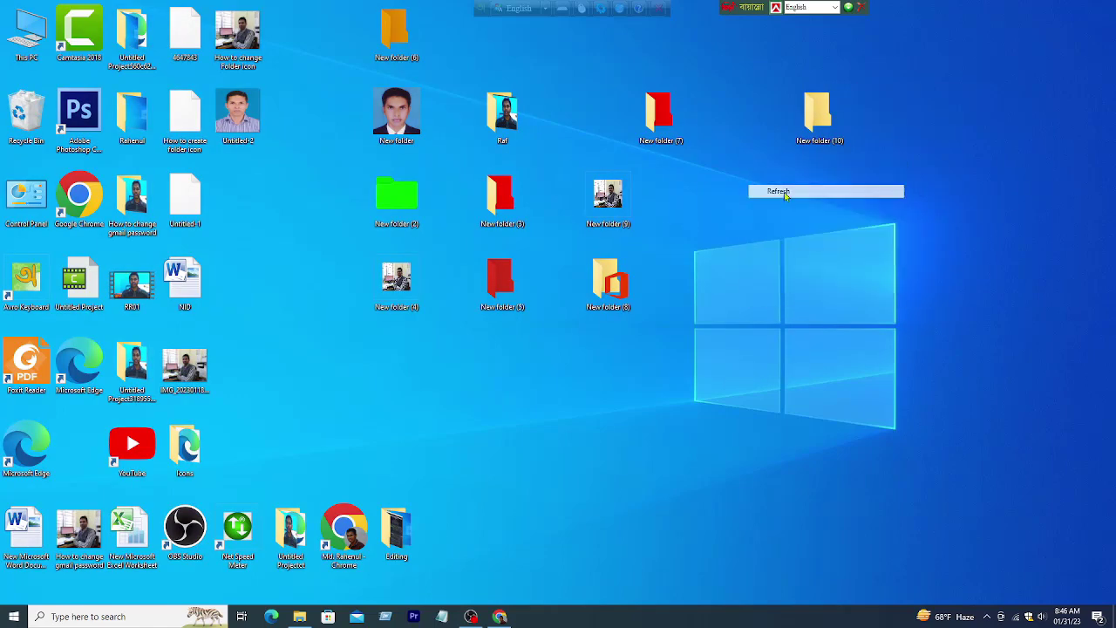
Set the icon of New folder (10) to the green tree from the built-in SHELL32.dll icons.
click(817, 131)
key(alt+Return)
click(981, 154)
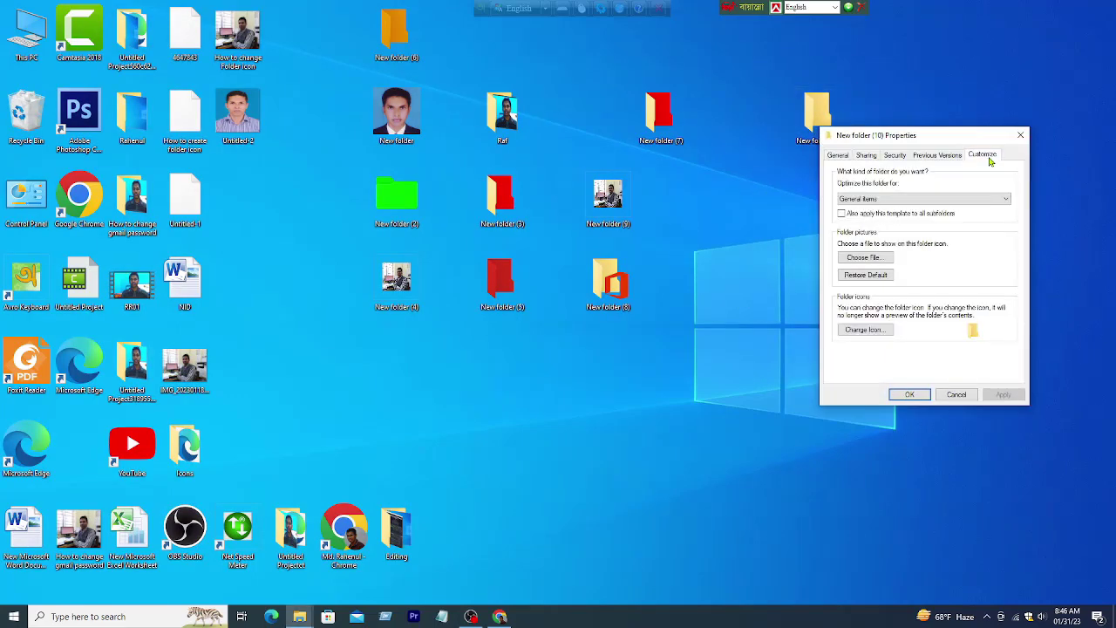
click(876, 327)
drag(924, 191, 746, 182)
scroll(767, 287, right, 5)
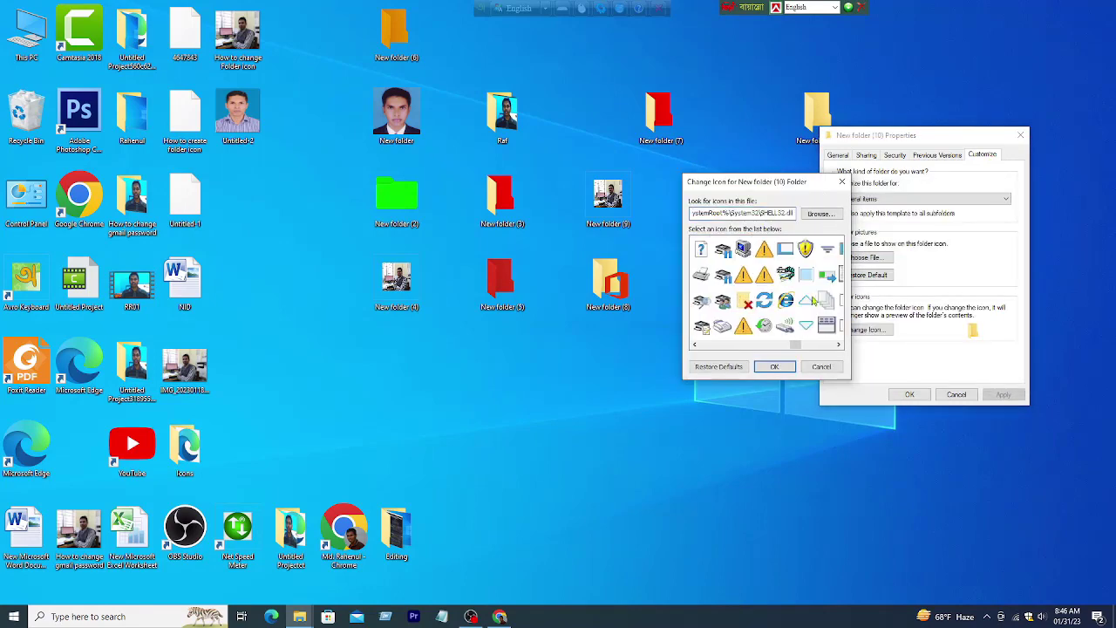
scroll(781, 295, left, 4)
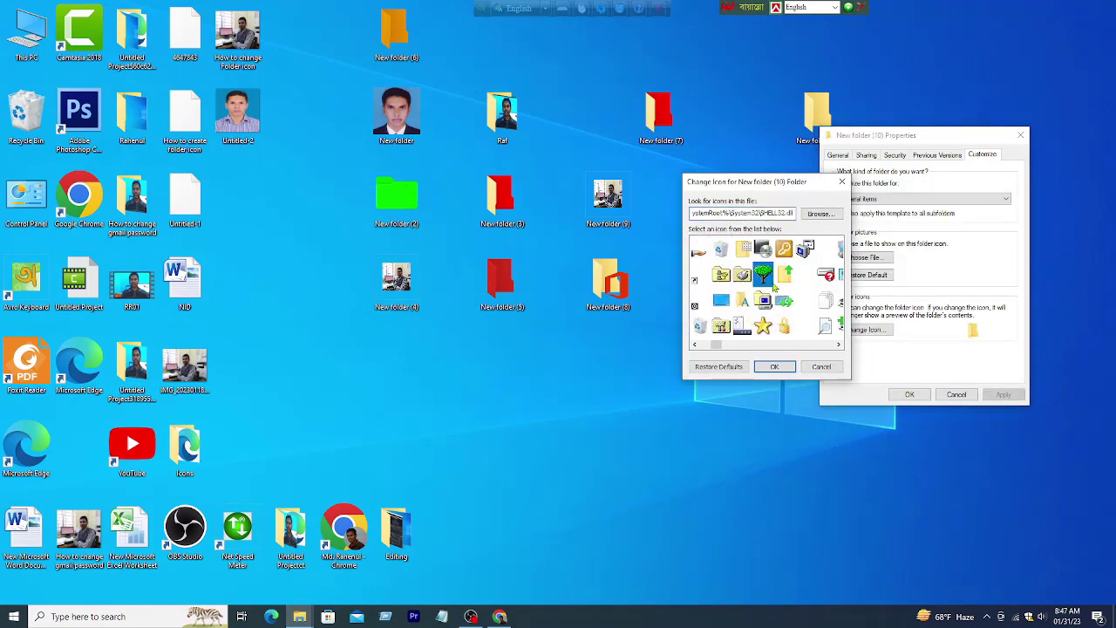
click(774, 367)
click(1002, 394)
click(909, 394)
Move New folder (10) lower on the desktop and change its icon to the red X from SHELL32.dll.
drag(820, 109, 824, 283)
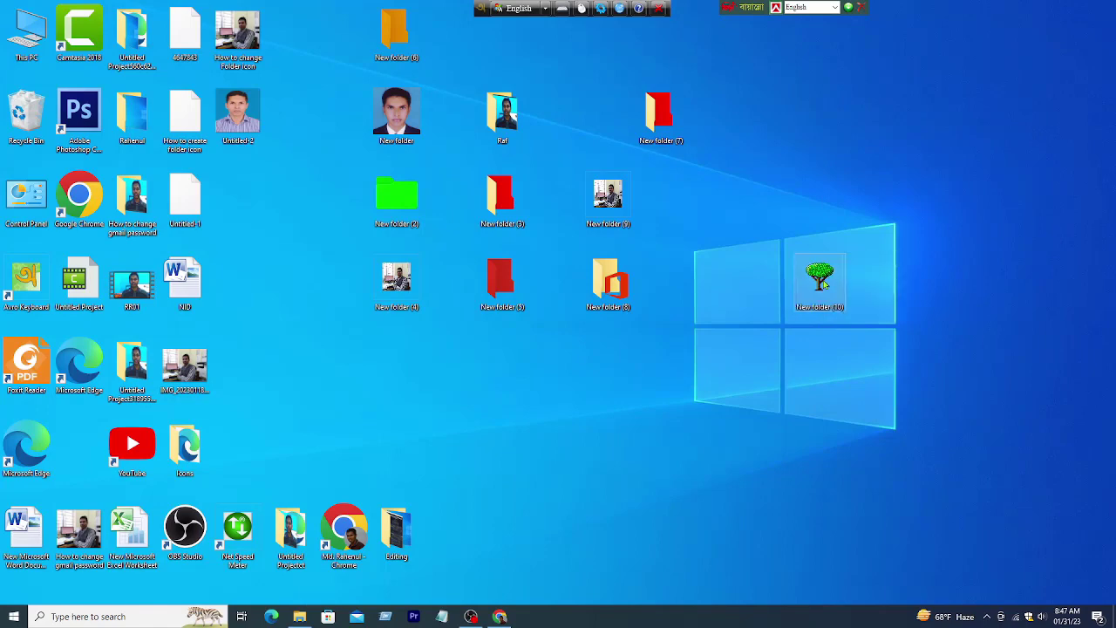
right_click(823, 283)
click(878, 505)
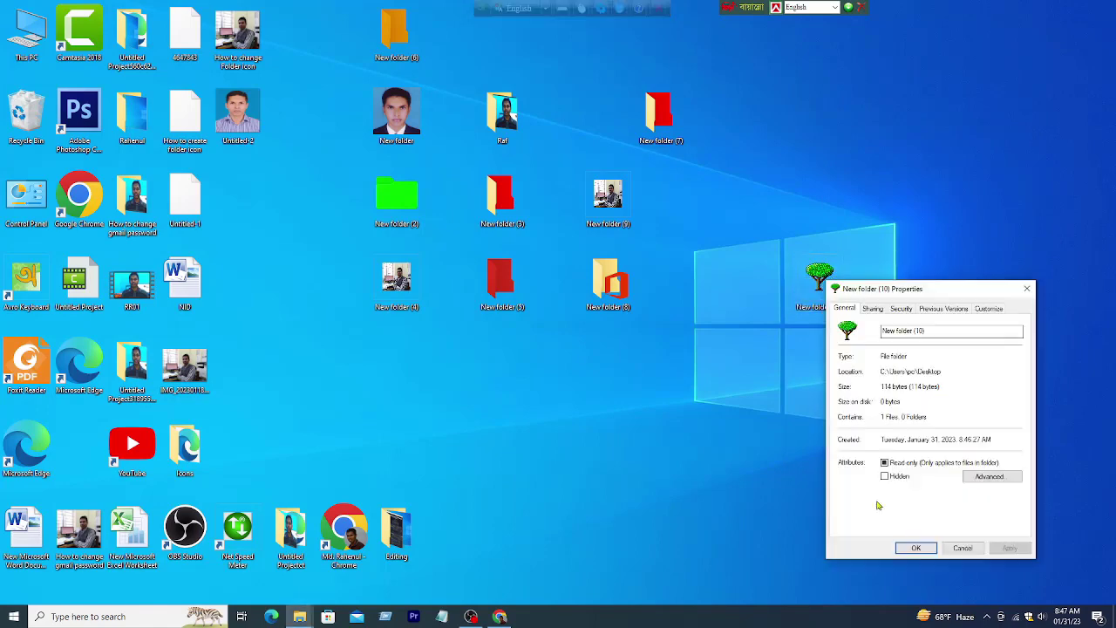
click(987, 308)
click(869, 482)
drag(950, 277, 900, 60)
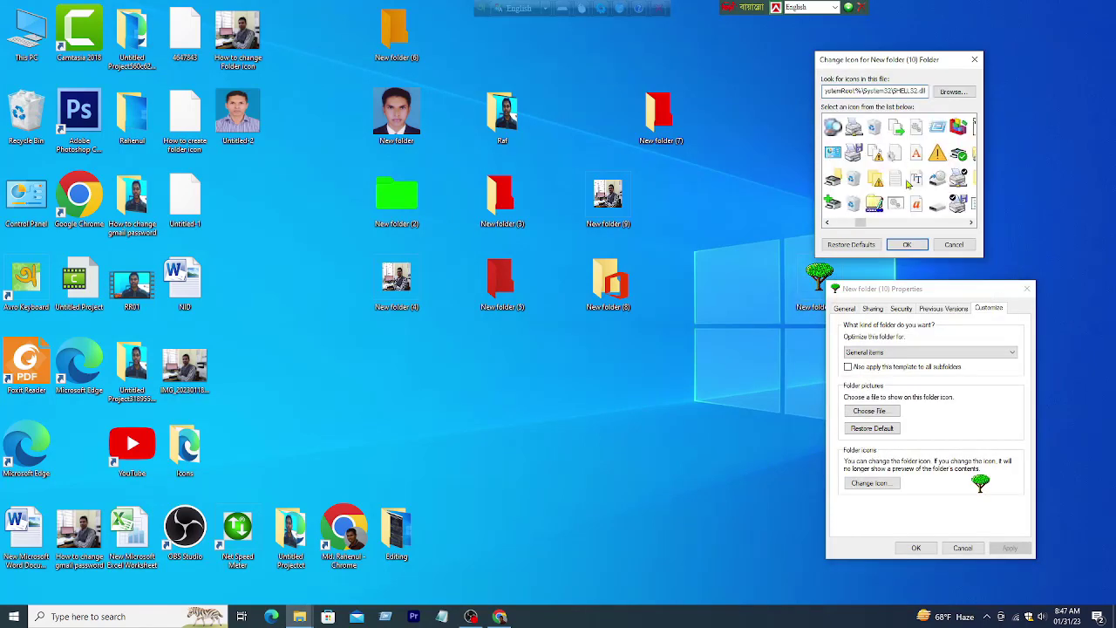
click(907, 181)
click(907, 244)
click(915, 548)
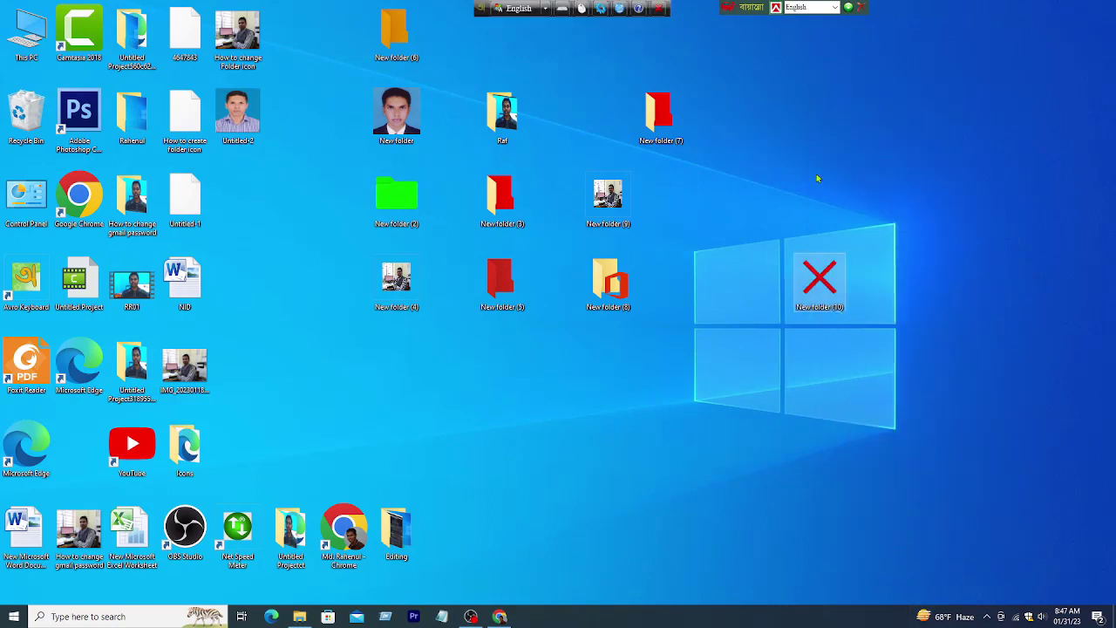
key(Return)
key(alt+F4)
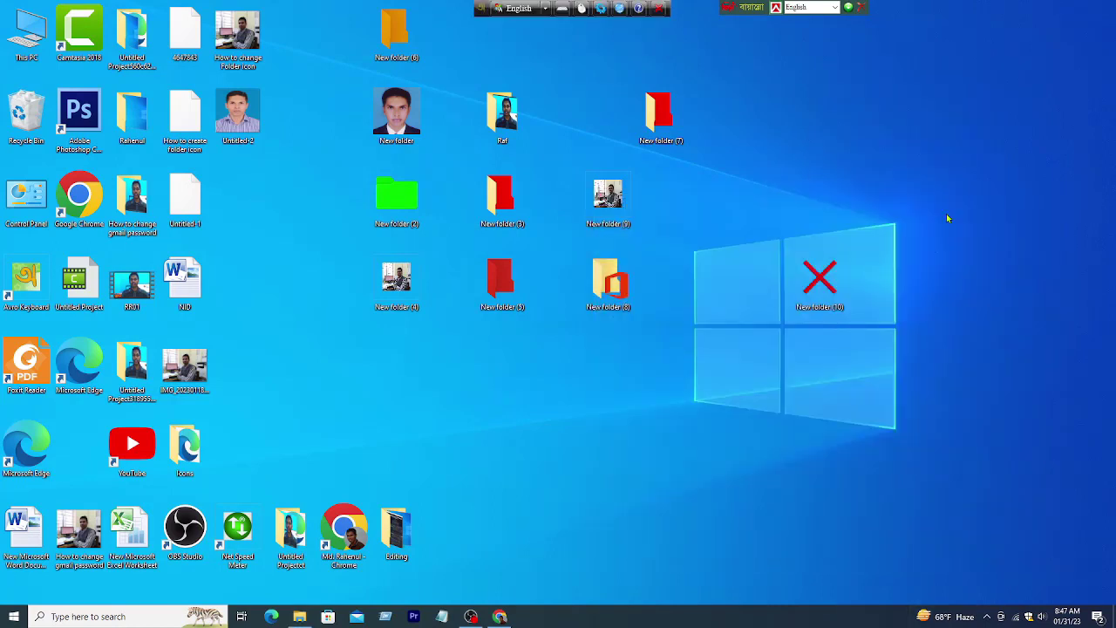